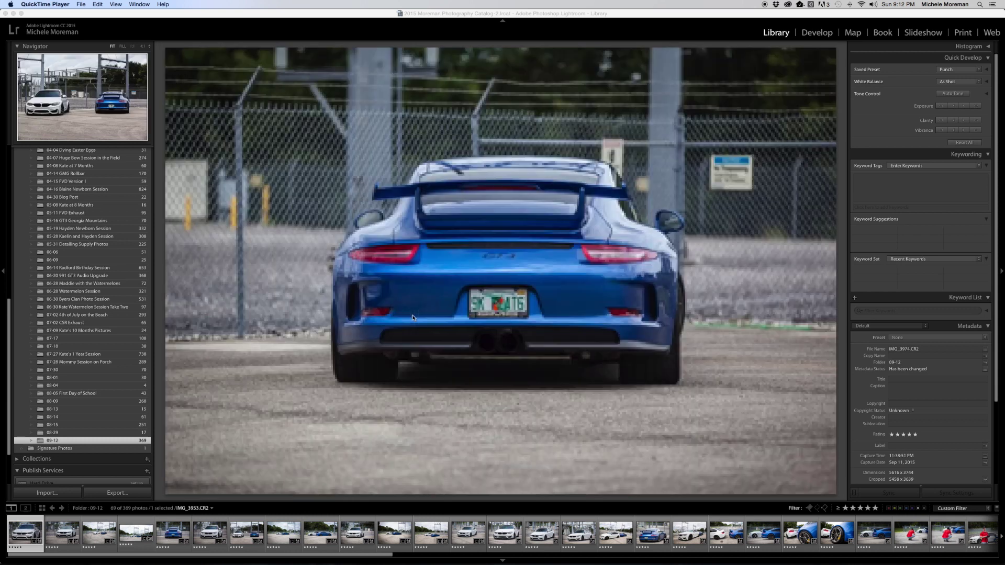
Show IMG_3953's file name and shooting details over the photo, and clear the rating filter.
key(i)
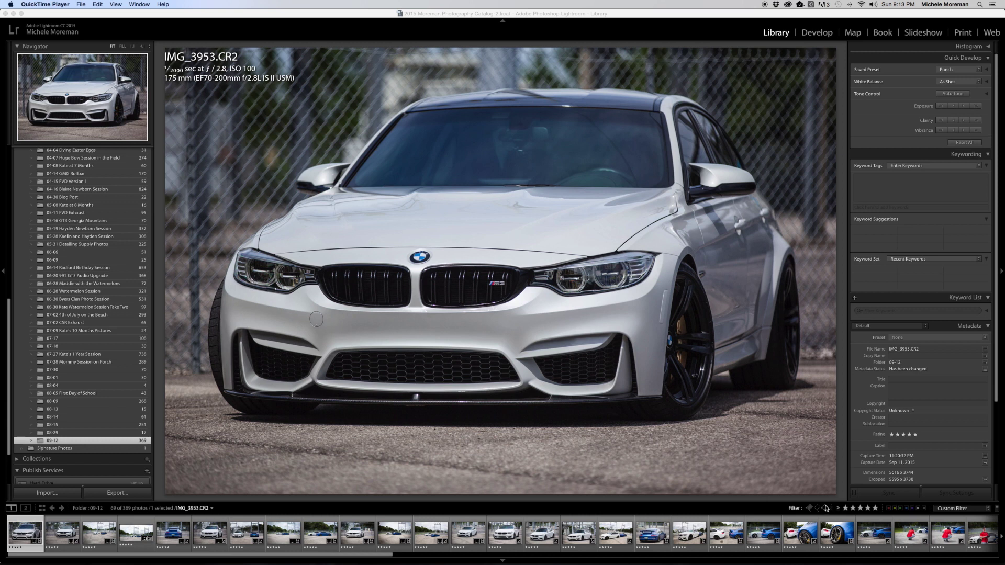
click(876, 511)
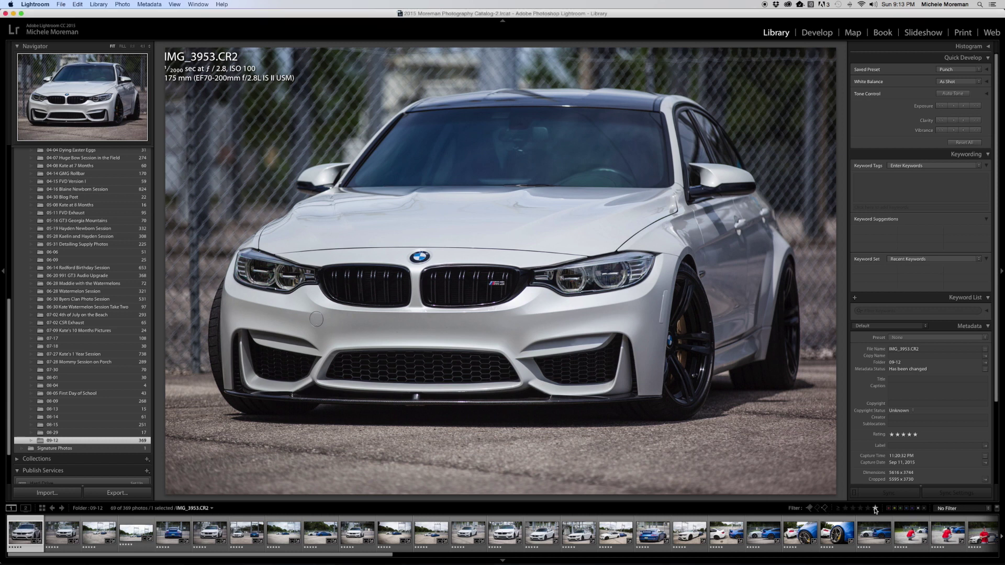
click(876, 511)
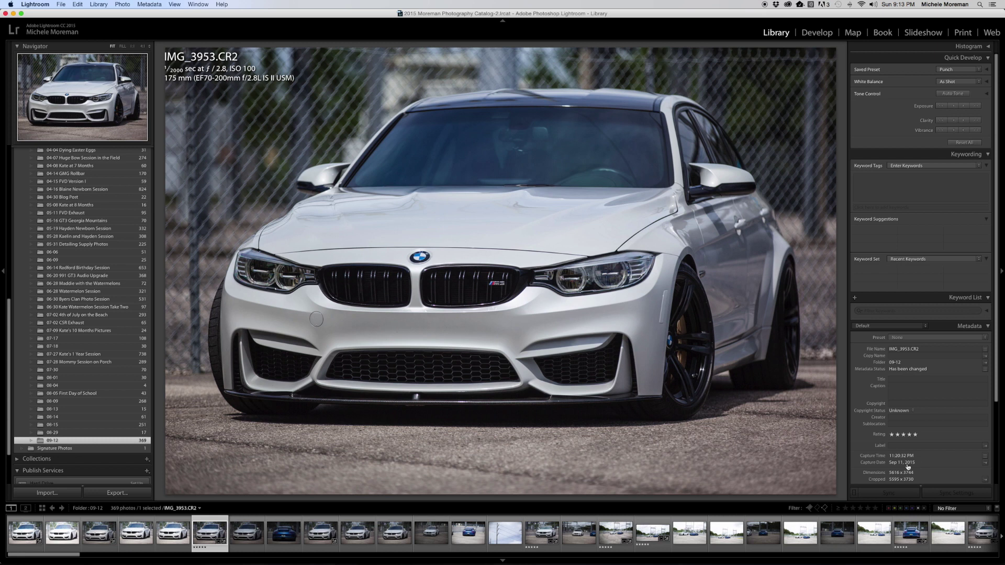
Filter the filmstrip to 5-star photos and scroll through the 69 results.
click(876, 509)
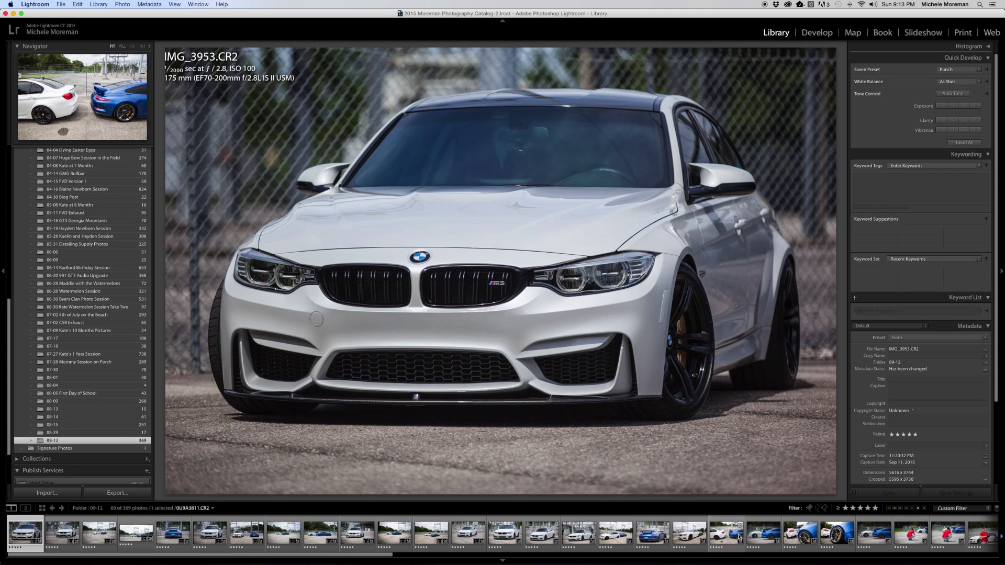
scroll(721, 537, down, 10)
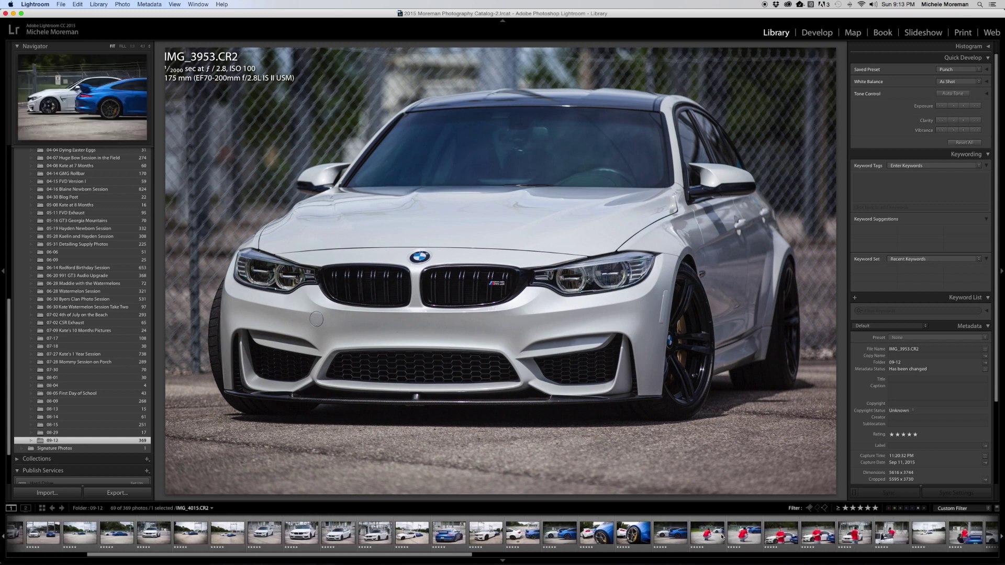
scroll(722, 537, down, 8)
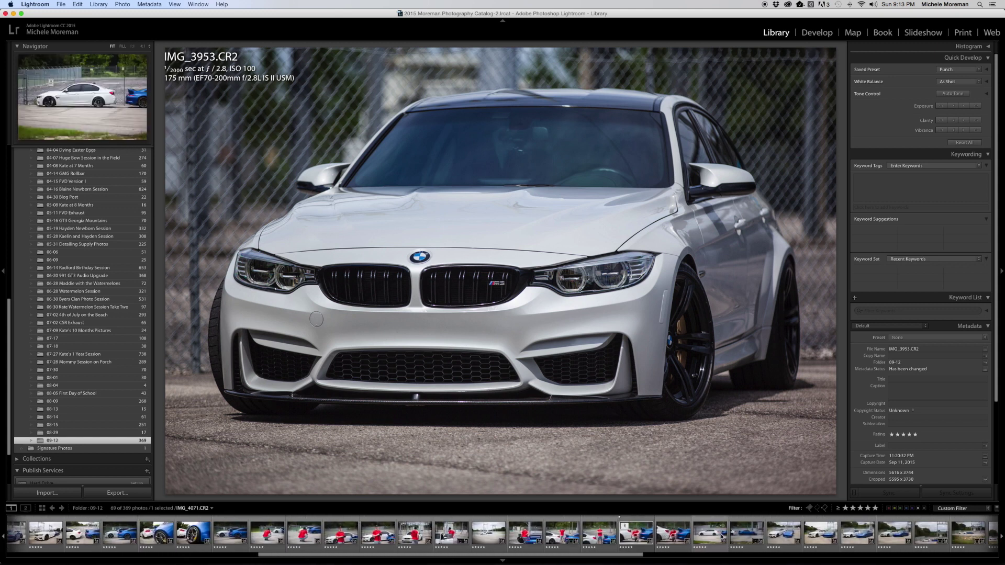
scroll(721, 537, down, 10)
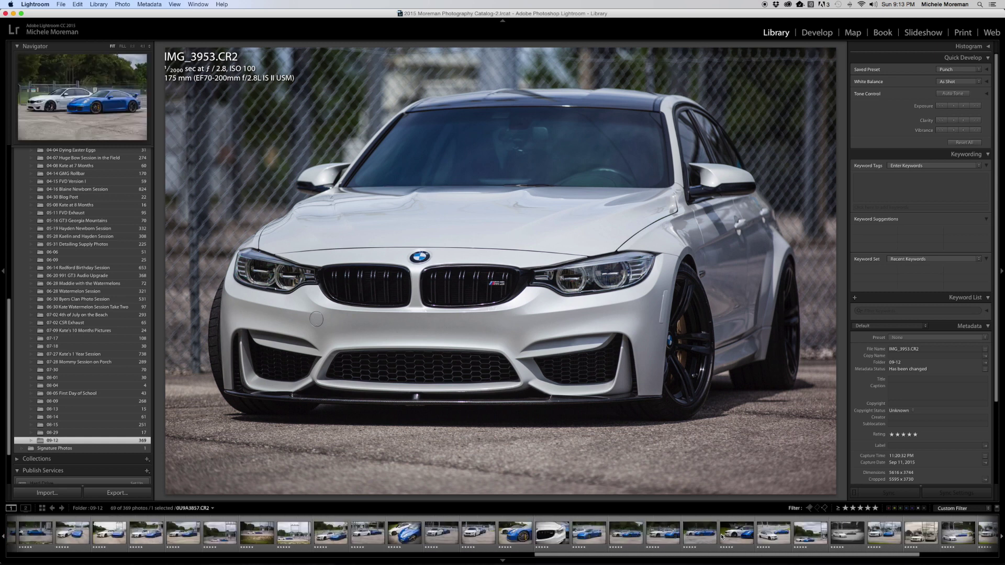
scroll(721, 536, up, 20)
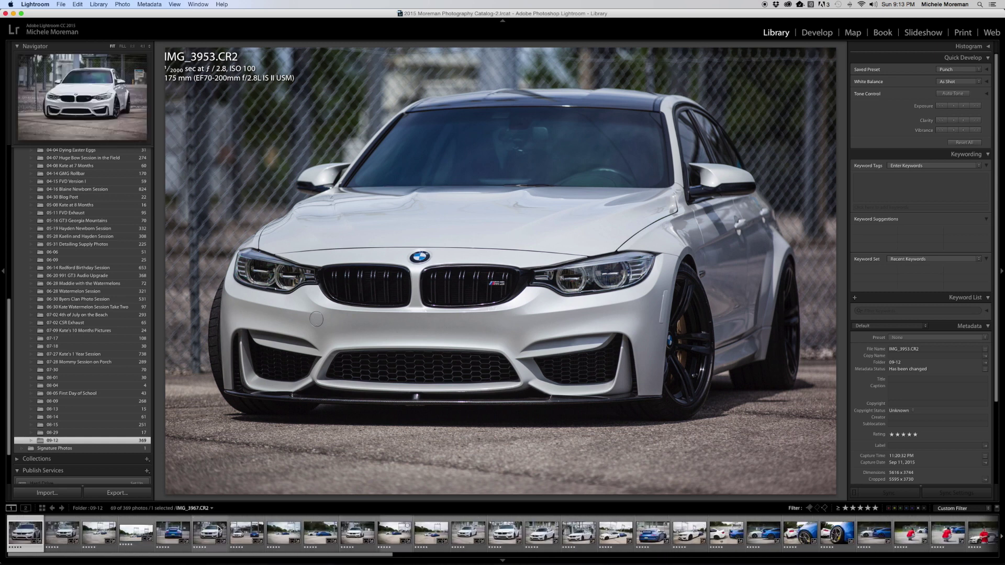
View IMG_3966, IMG_3967, IMG_3974 and 0U9A3777 from the filmstrip.
click(169, 534)
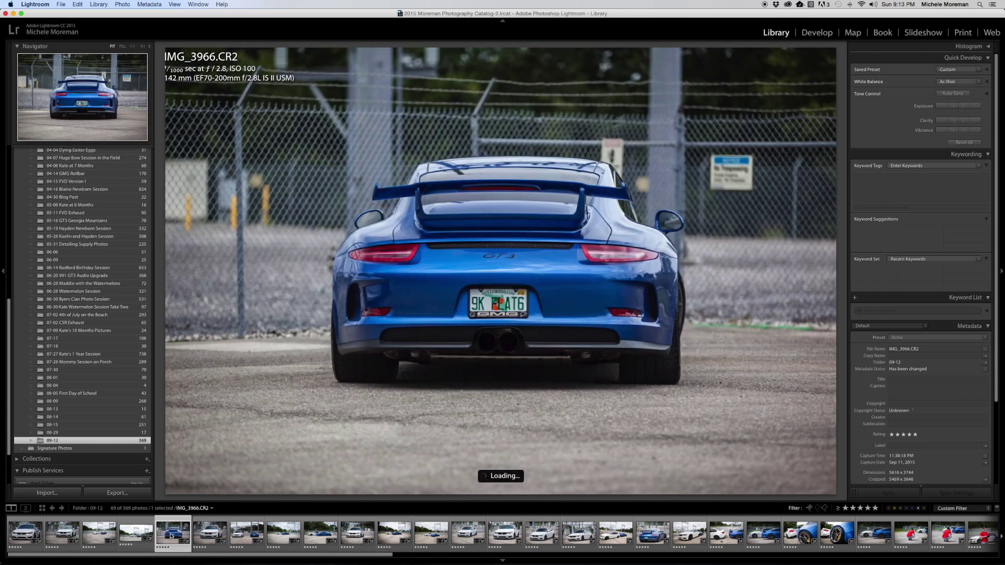
click(216, 543)
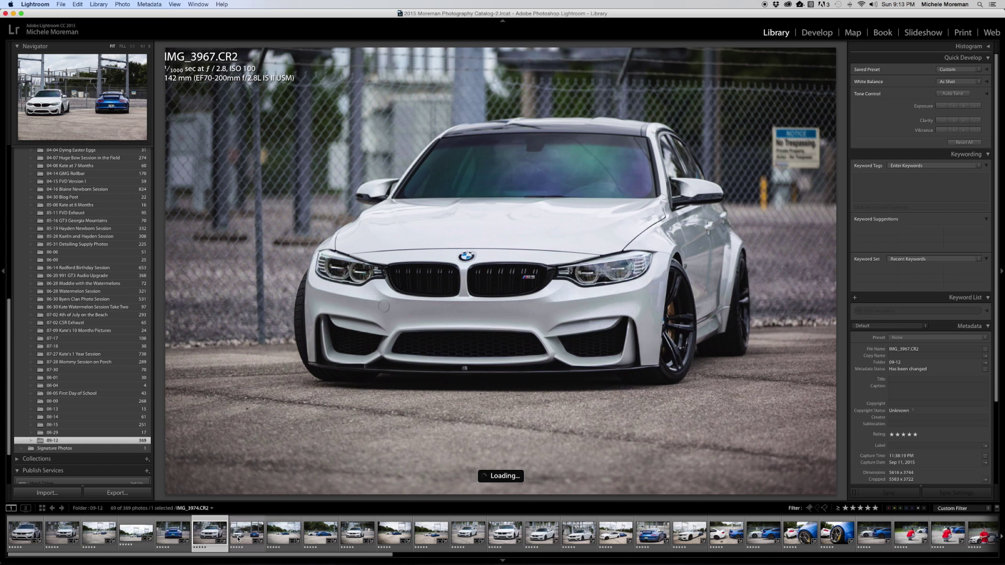
click(238, 539)
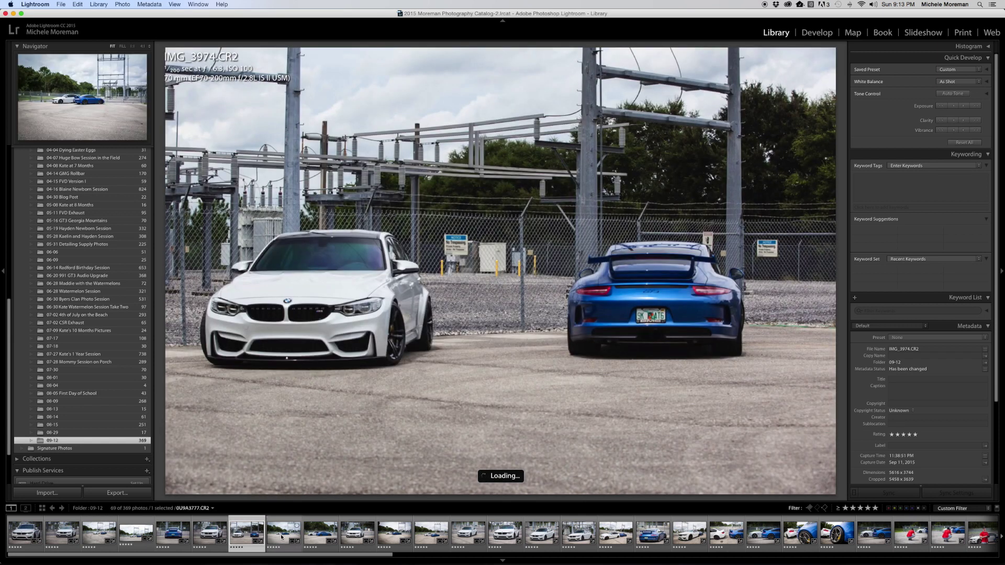
click(281, 537)
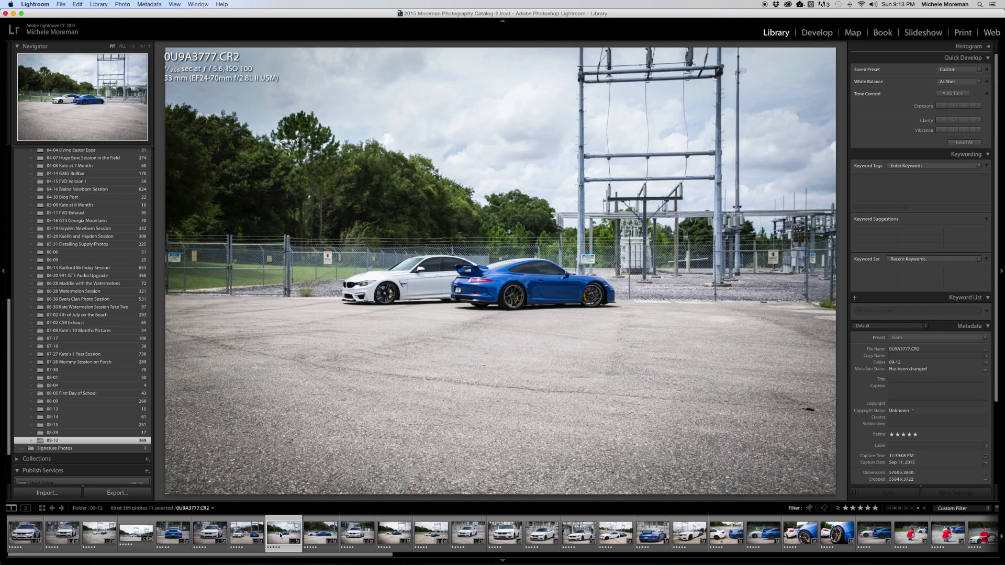
Step forward through IMG_3977, 0U9A3801, 0U9A3804 and IMG_3982 to IMG_4009.
key(Right)
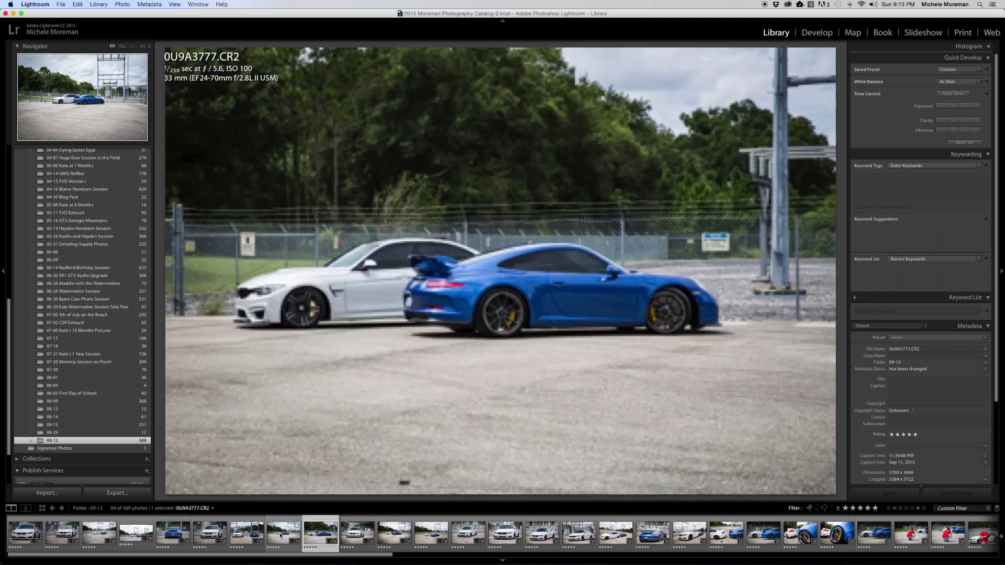
key(Right)
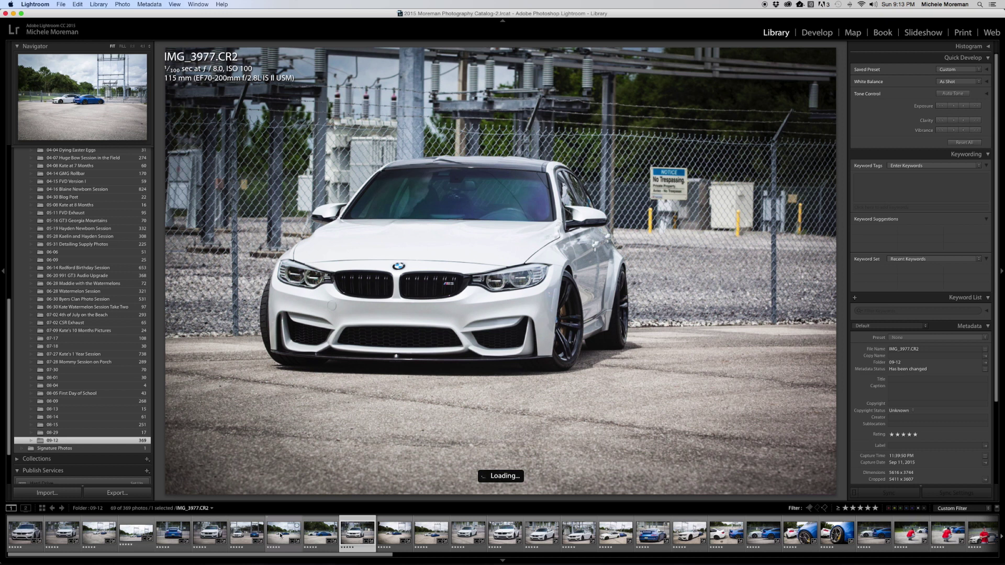
key(Right)
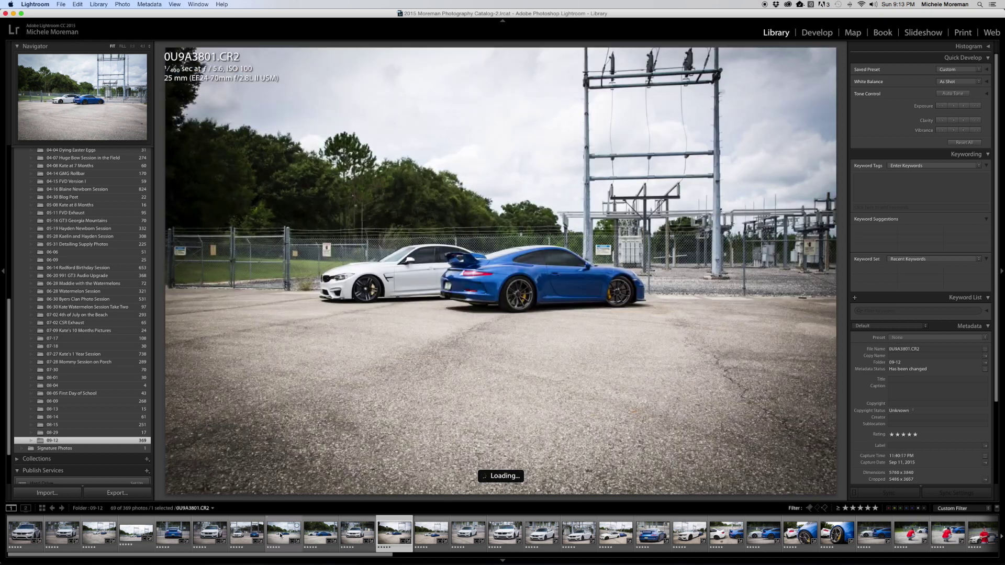
key(Right)
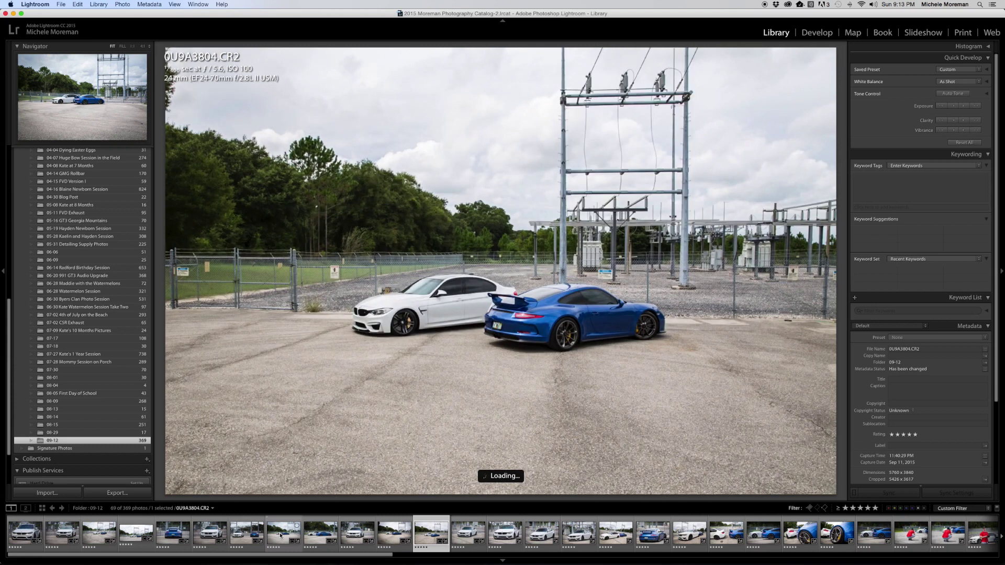
key(Right)
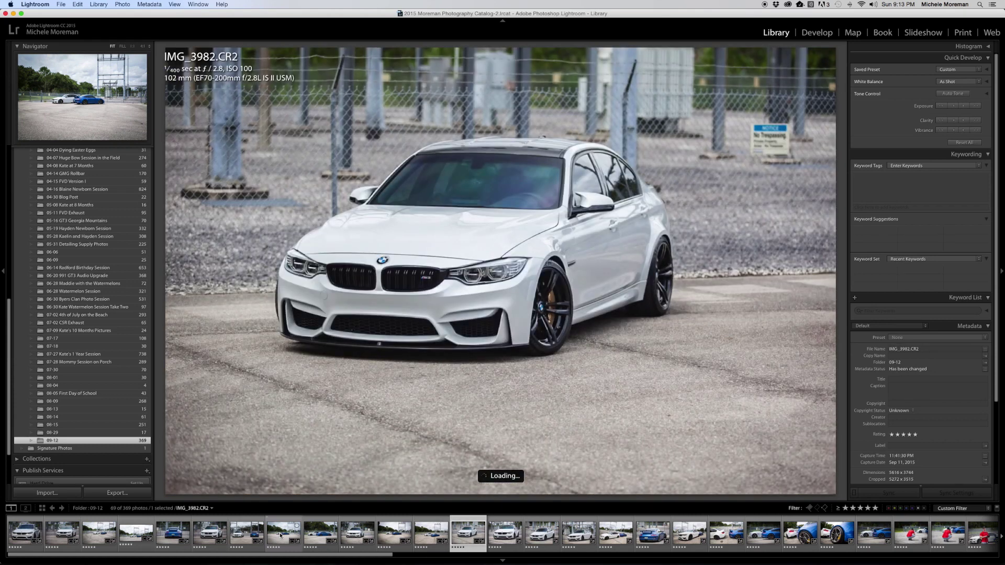
key(Right)
key(Right)
key(Right)
key(Right)
key(Right)
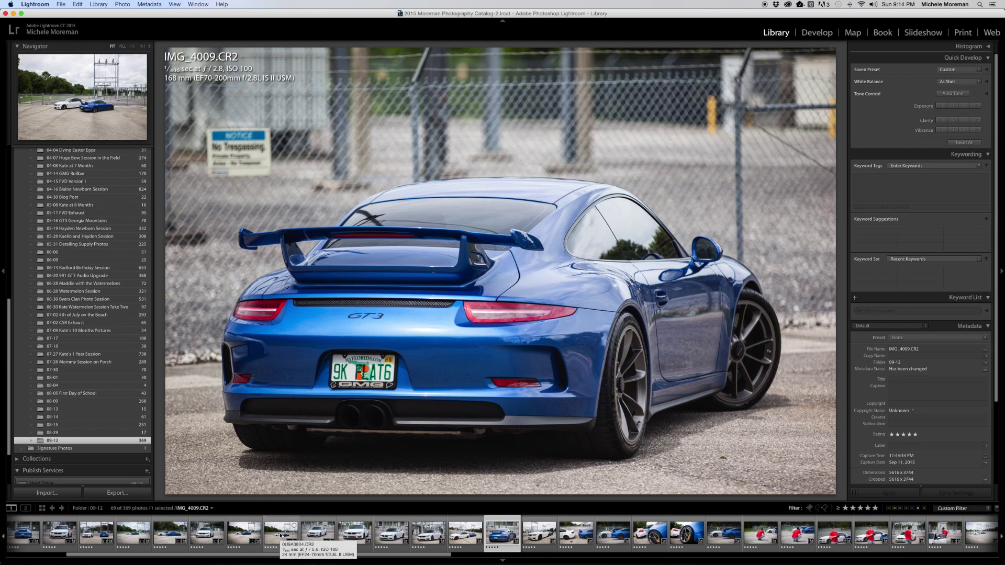
Step forward through the 5-star photos from 0U9A3808 to IMG_4022.
key(Right)
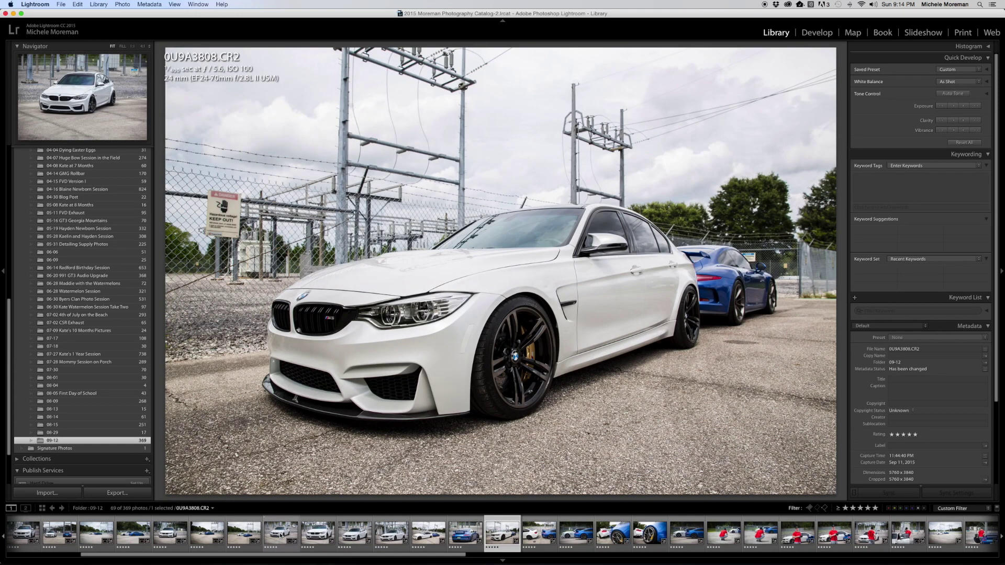
key(Right)
key(Right)
key(Right)
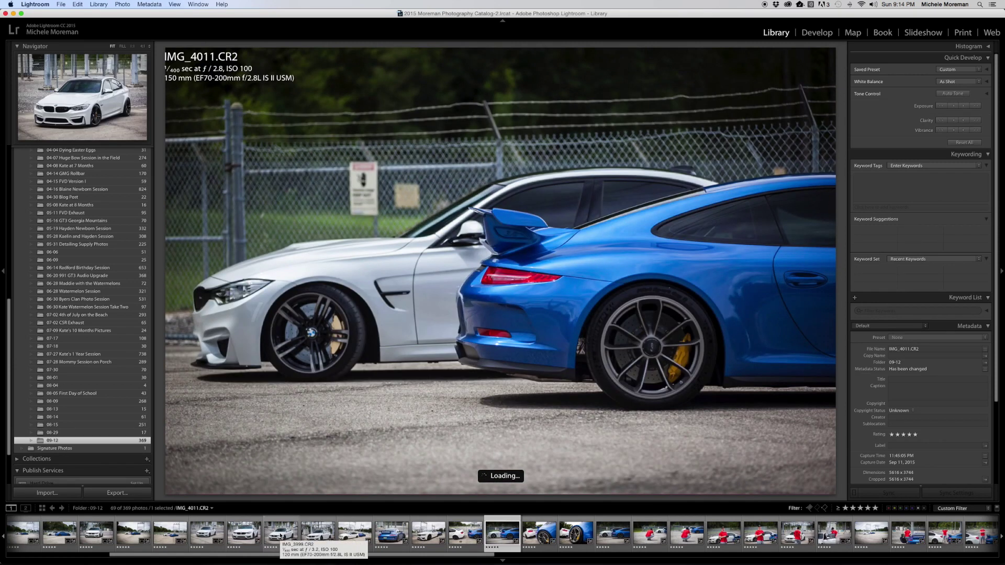
key(Right)
key(Right)
key(Right)
key(Right)
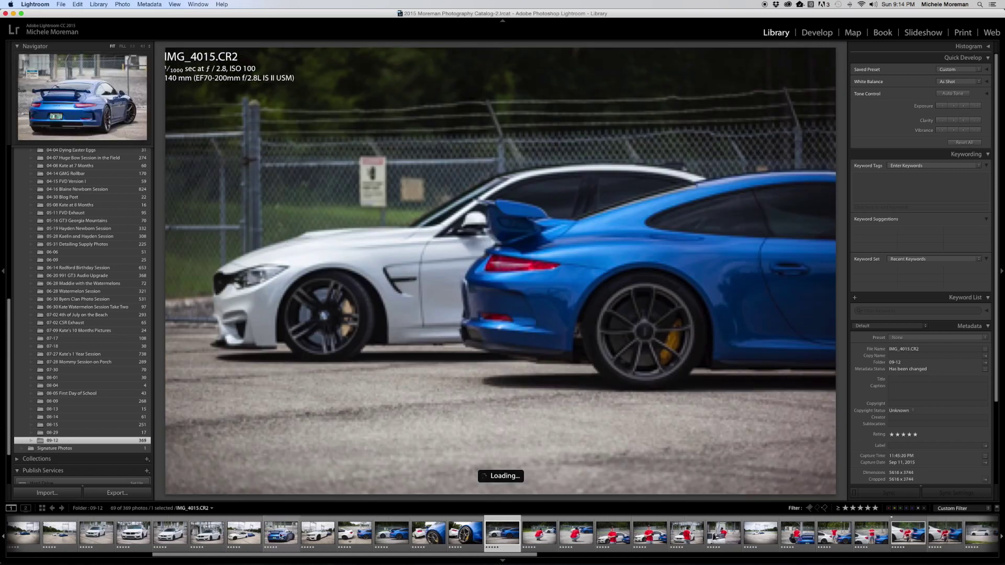
key(Right)
key(Right)
key(Right)
key(Right)
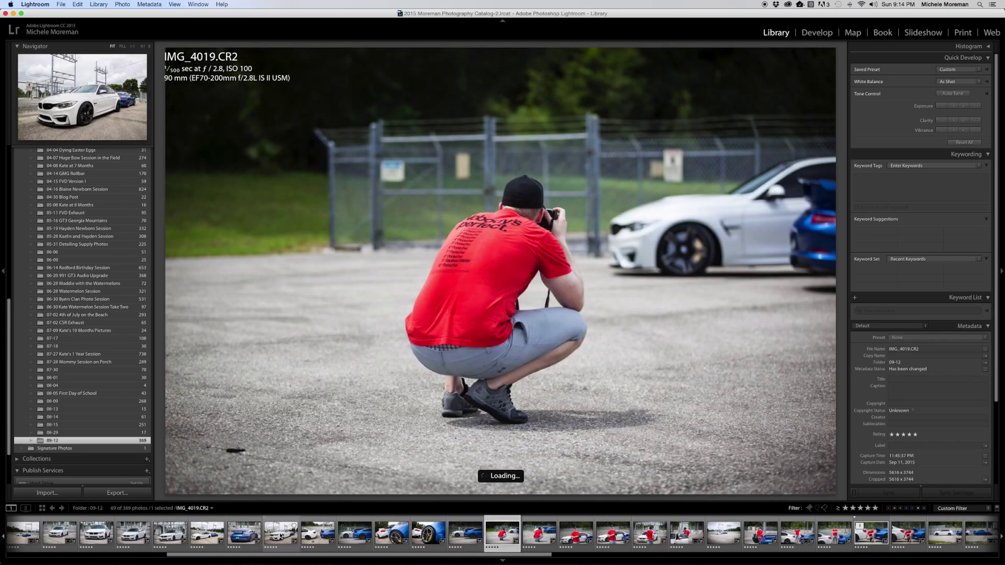
key(Right)
key(Right)
key(Right)
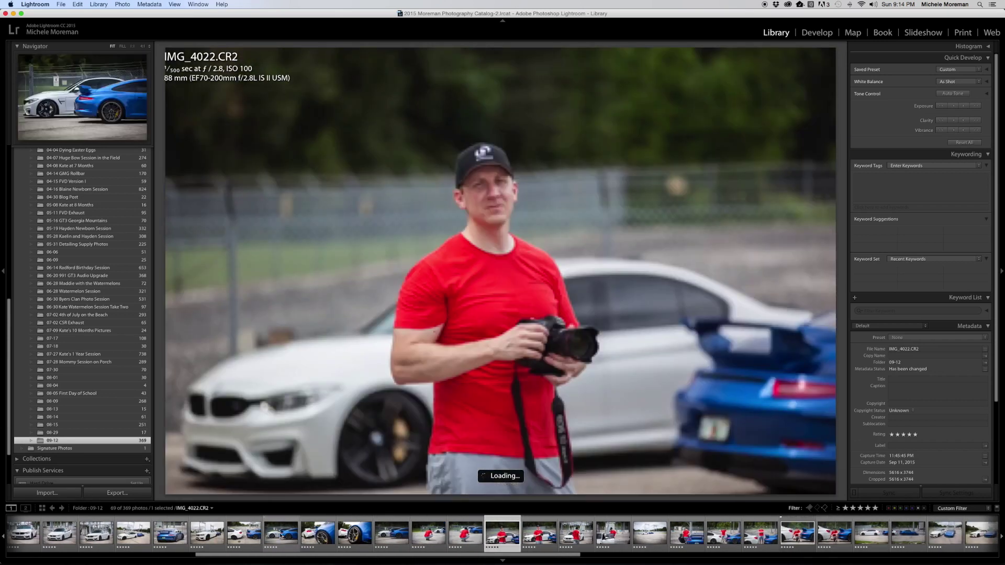
key(Right)
key(Right)
key(Right)
key(Right)
key(Right)
key(Right)
key(Right)
key(Right)
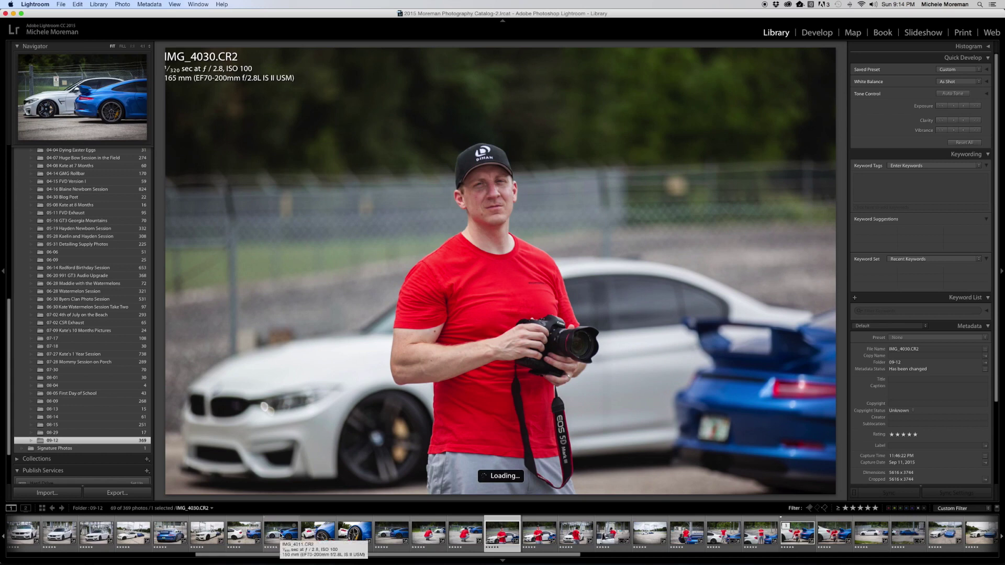
Step back through 0U9A3804, 0U9A3777 and IMG_3966 to IMG_3953.
key(Left)
key(Left)
key(Left)
key(Left)
key(Left)
key(Left)
key(Left)
key(Left)
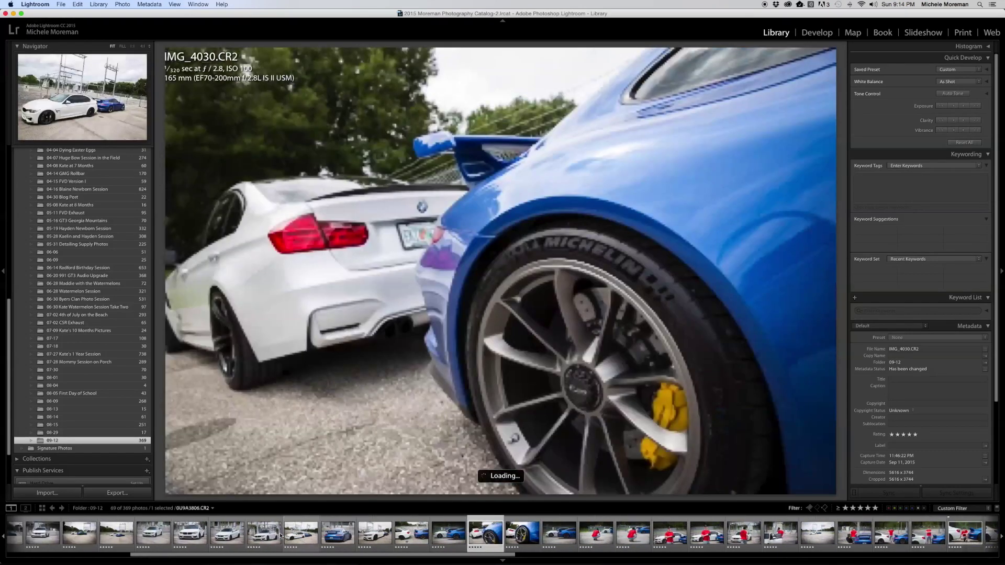
key(Left)
key(Left)
key(Left)
key(Left)
key(Left)
key(Left)
key(Left)
key(Left)
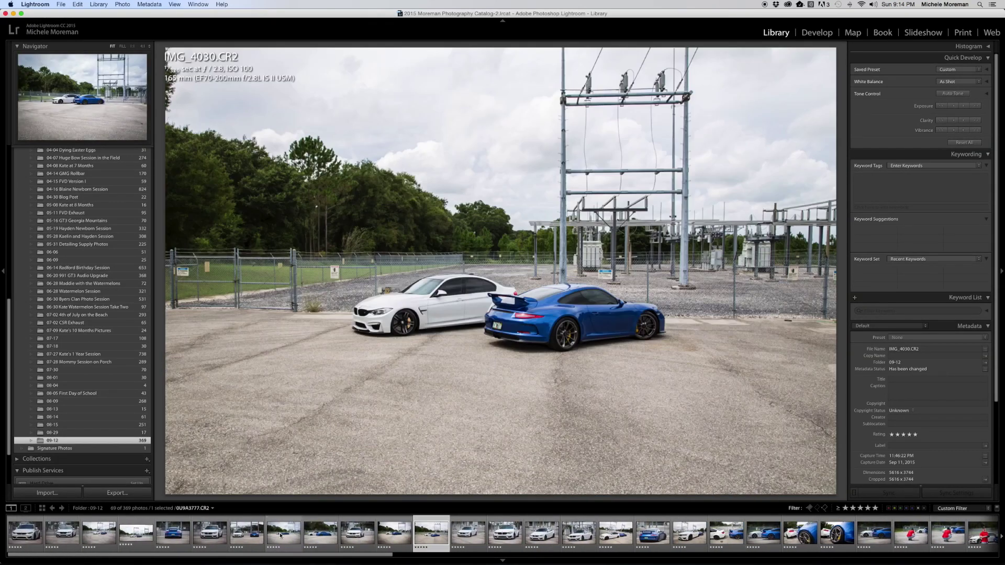
key(Left)
key(Left)
key(Left)
key(Left)
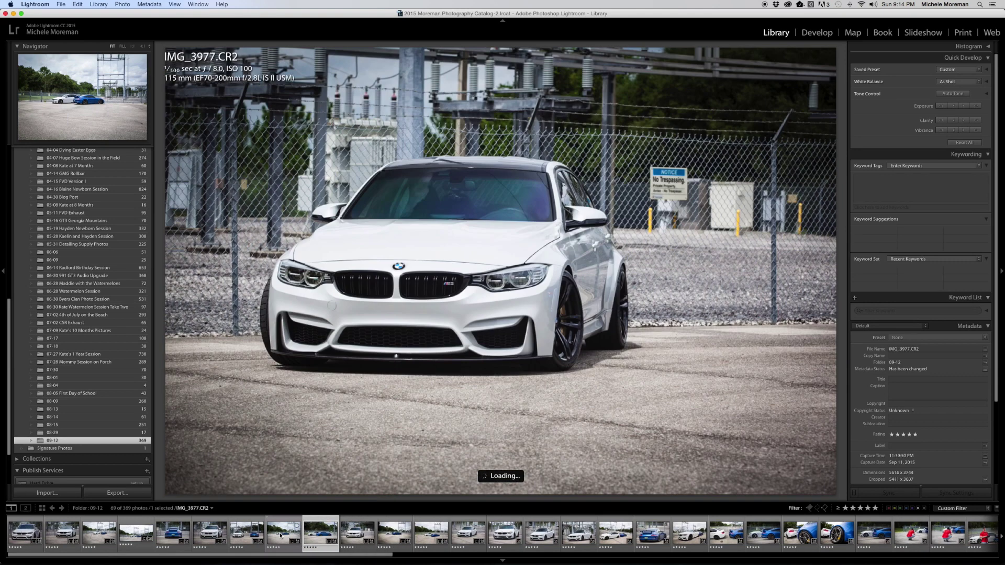
key(Left)
key(Left)
key(Left)
key(Left)
key(Left)
key(Left)
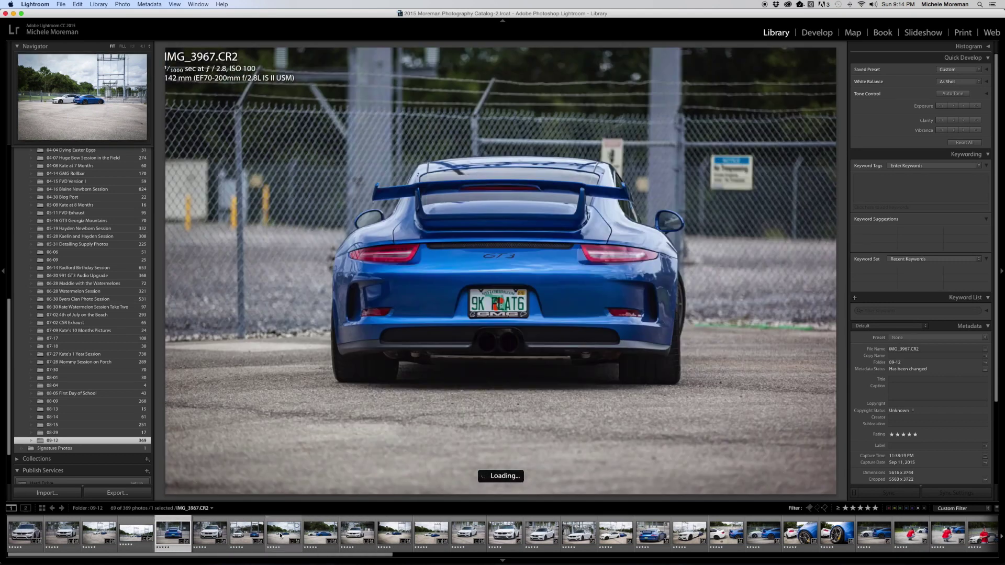
key(Left)
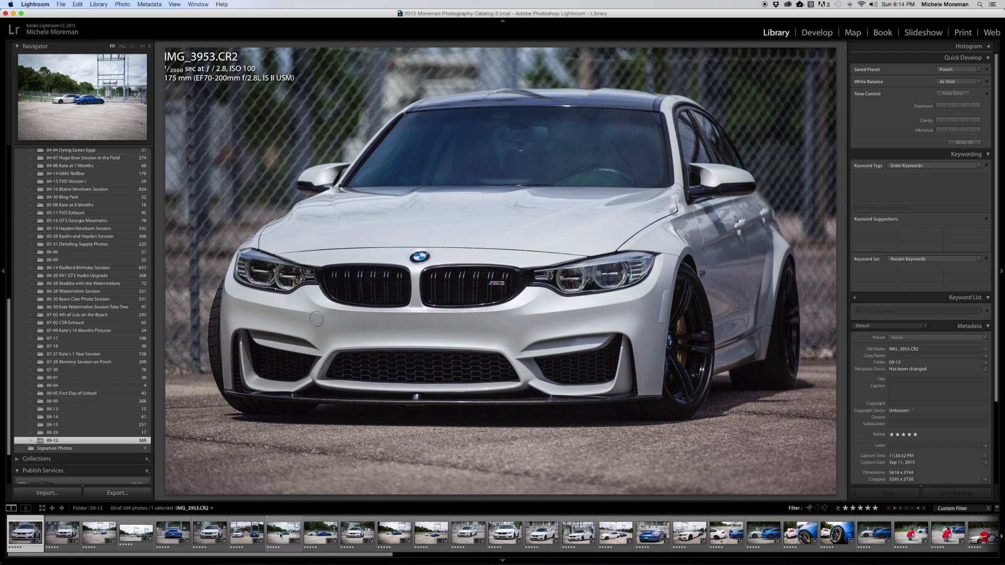
Go forward to IMG_3974 and bring up its Export One File settings.
key(Right)
key(Right)
key(Right)
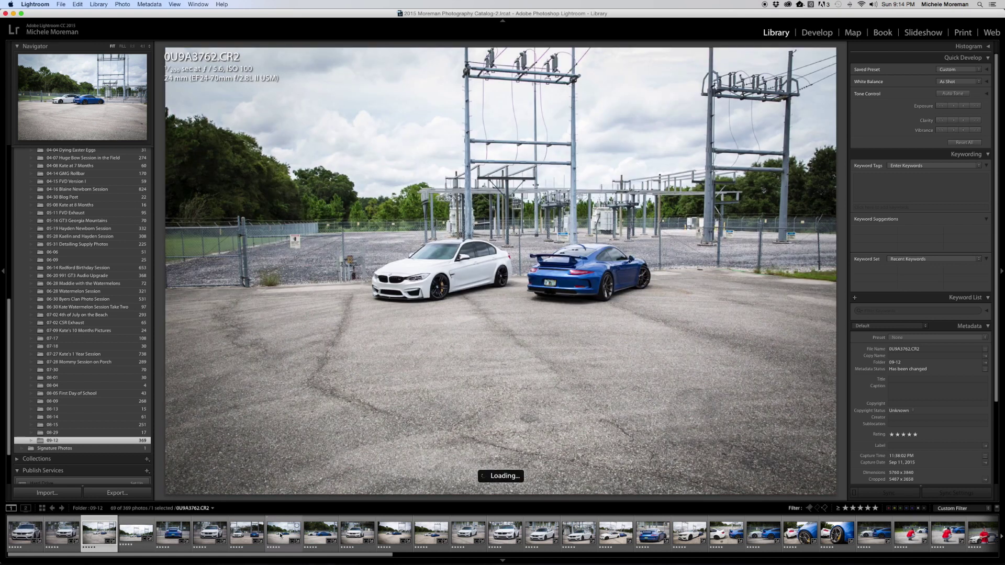
key(Right)
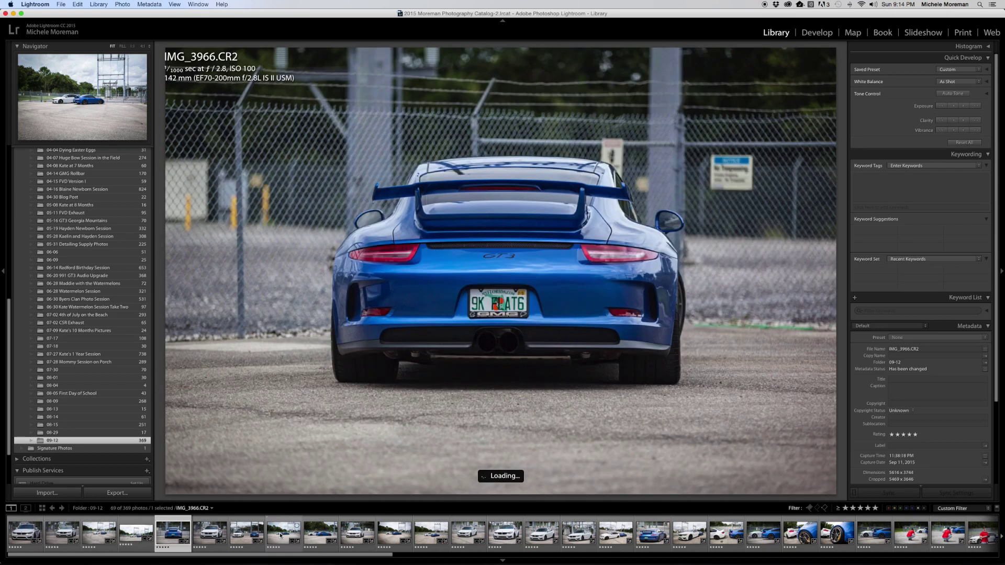
key(Right)
key(Right)
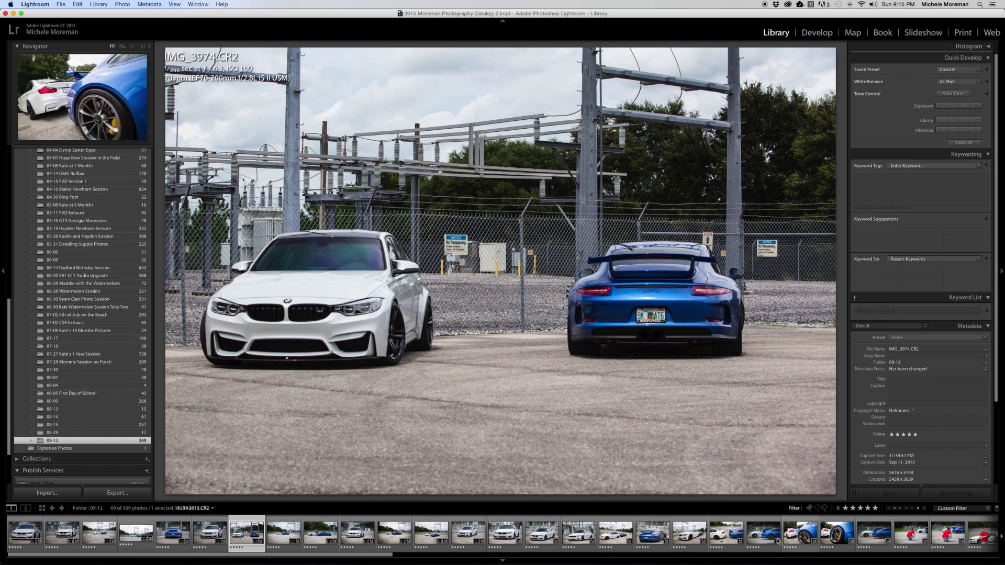
click(131, 495)
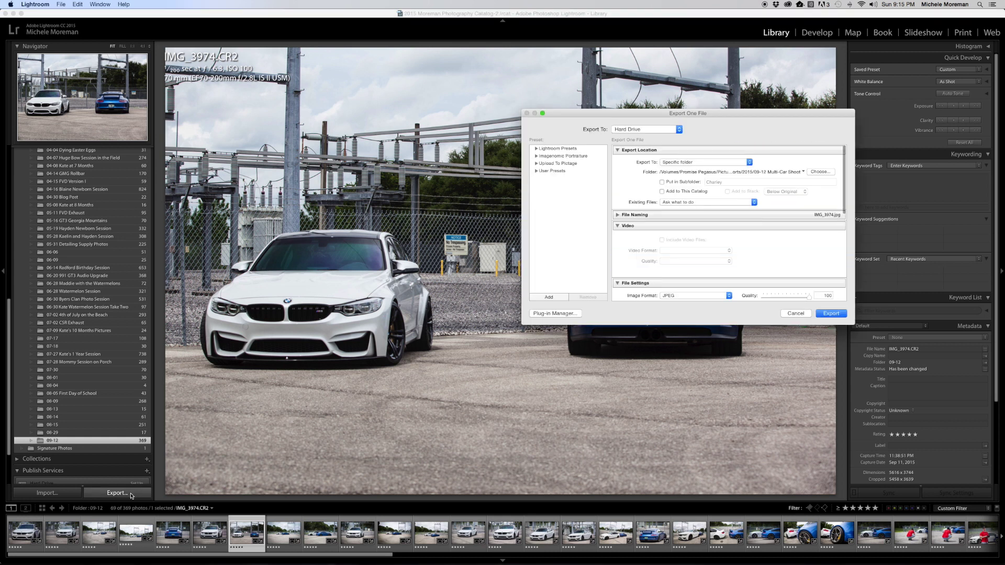
click(818, 173)
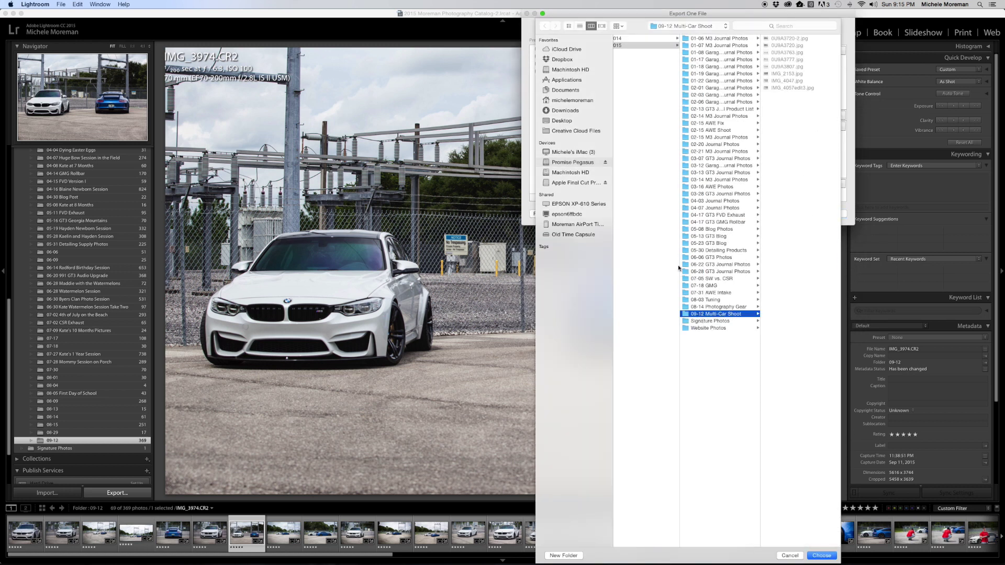
scroll(680, 265, left, 10)
scroll(680, 265, left, 5)
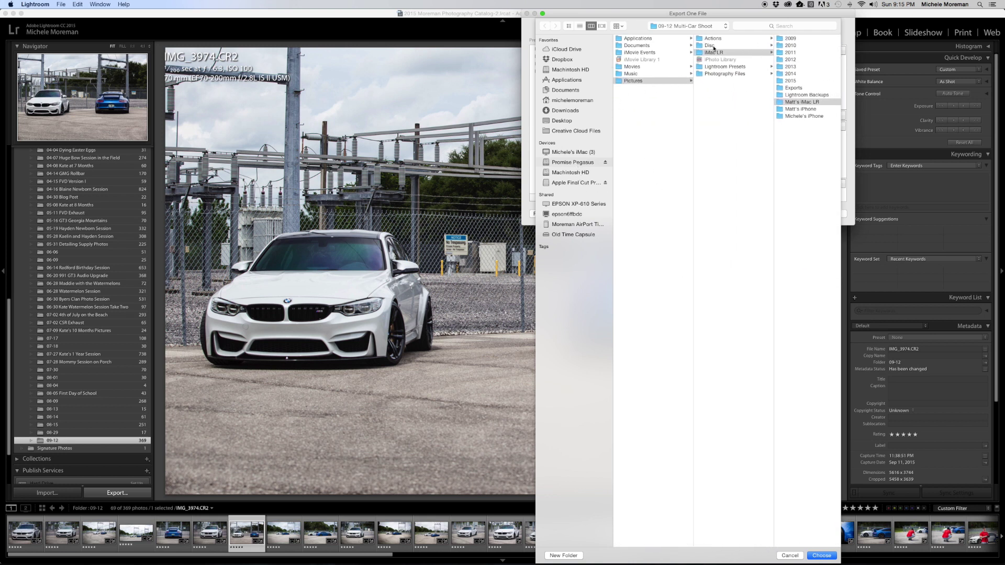
scroll(715, 54, right, 5)
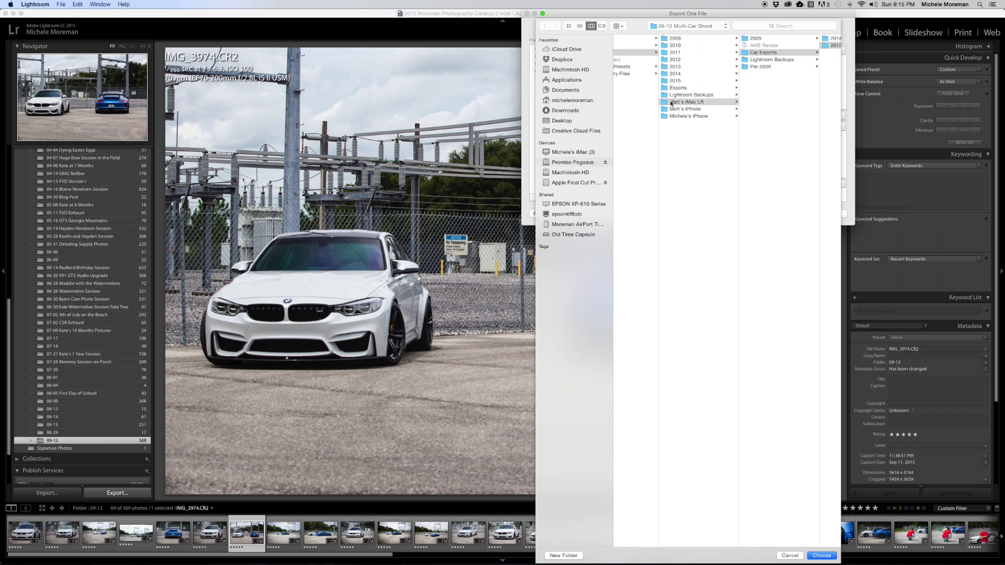
scroll(746, 83, right, 5)
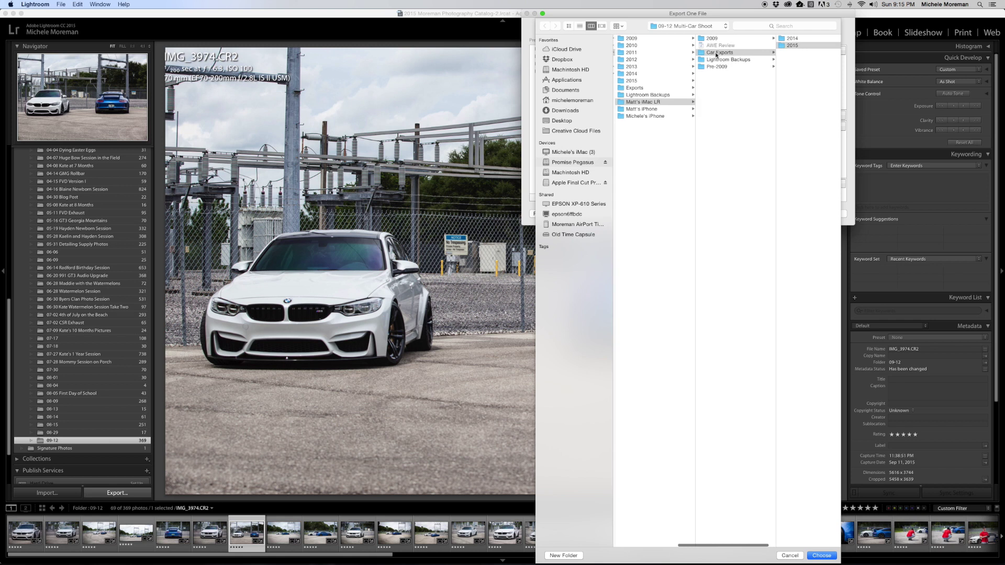
scroll(773, 54, right, 3)
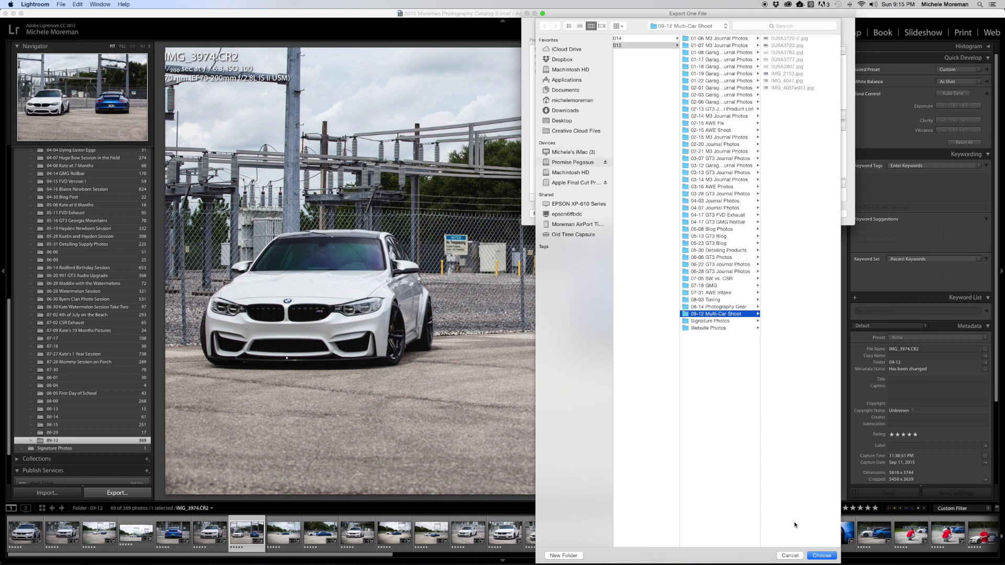
click(815, 557)
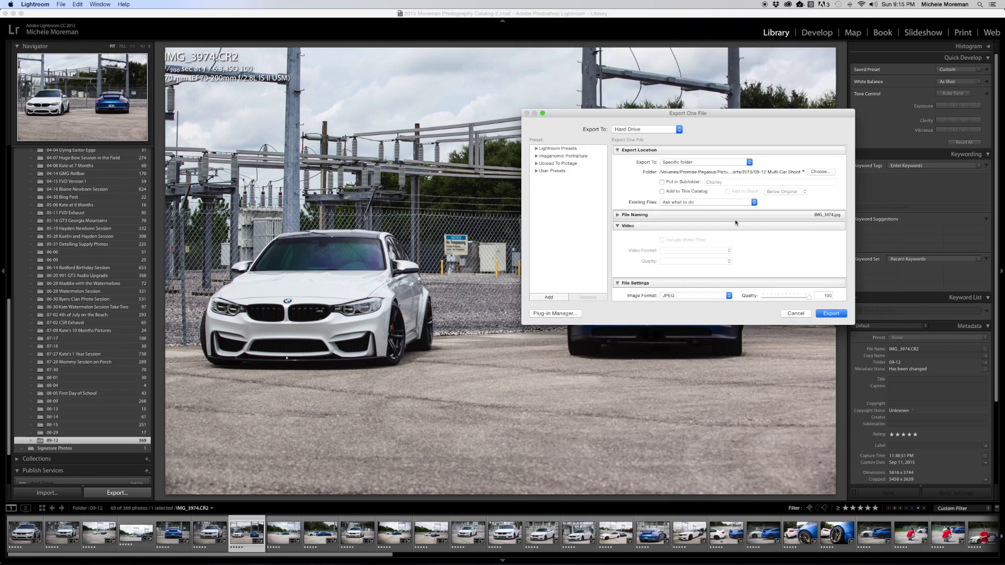
Uncheck Watermark in the export settings, then cancel the Export One File dialog.
scroll(737, 224, down, 5)
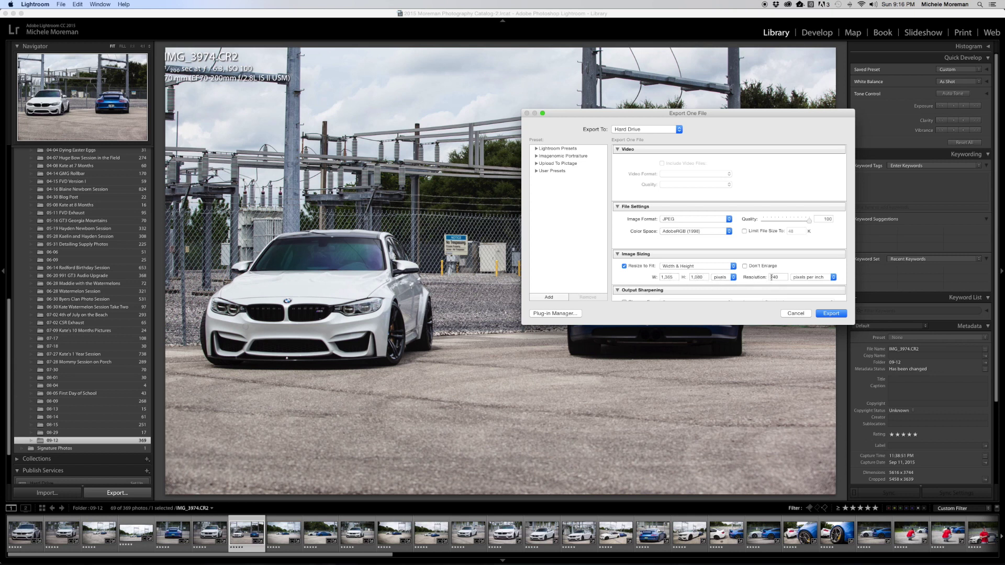
scroll(756, 272, down, 5)
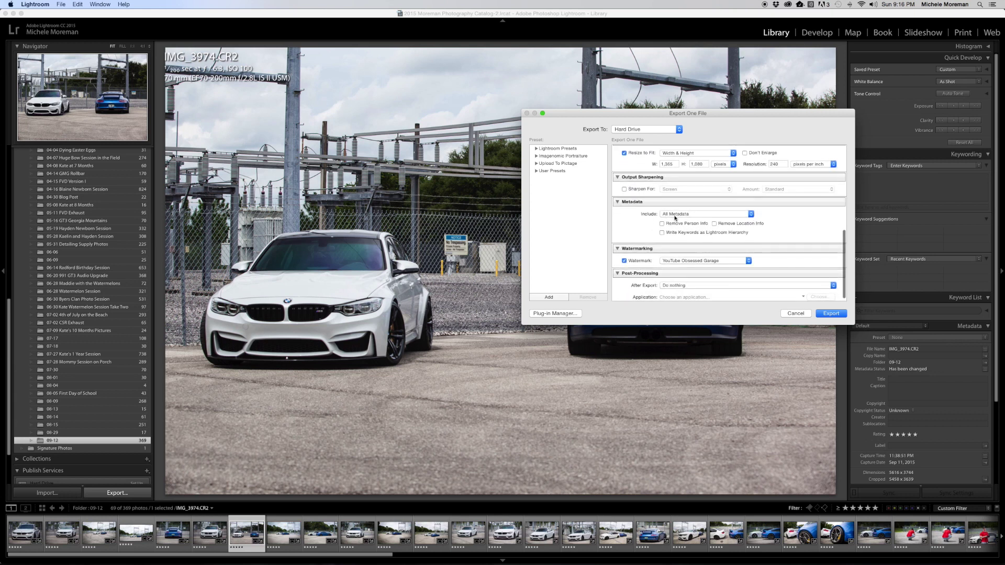
click(624, 261)
scroll(747, 248, down, 1)
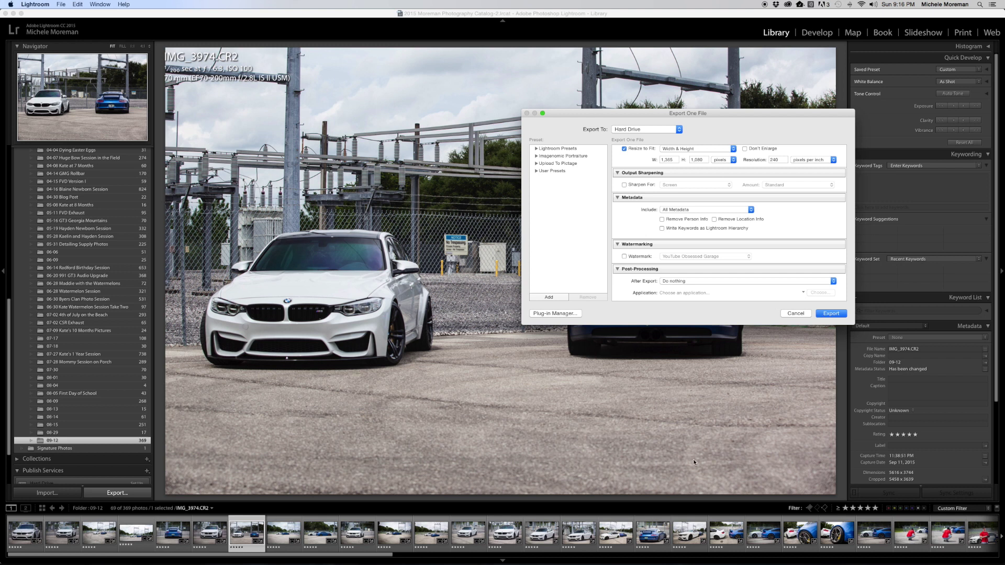
click(792, 315)
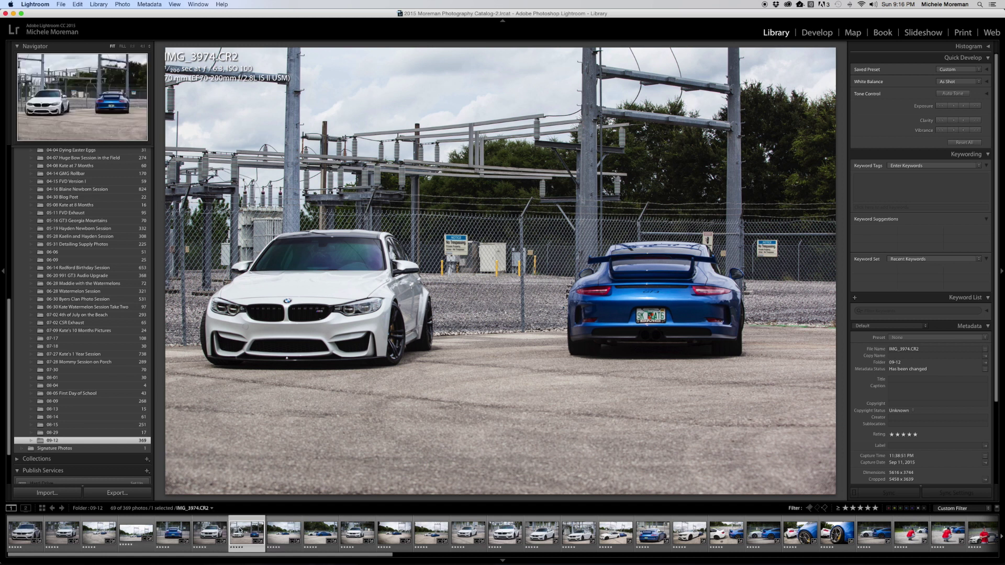
Select all 69 photos and export them, using unique names for already-existing files.
key(super+a)
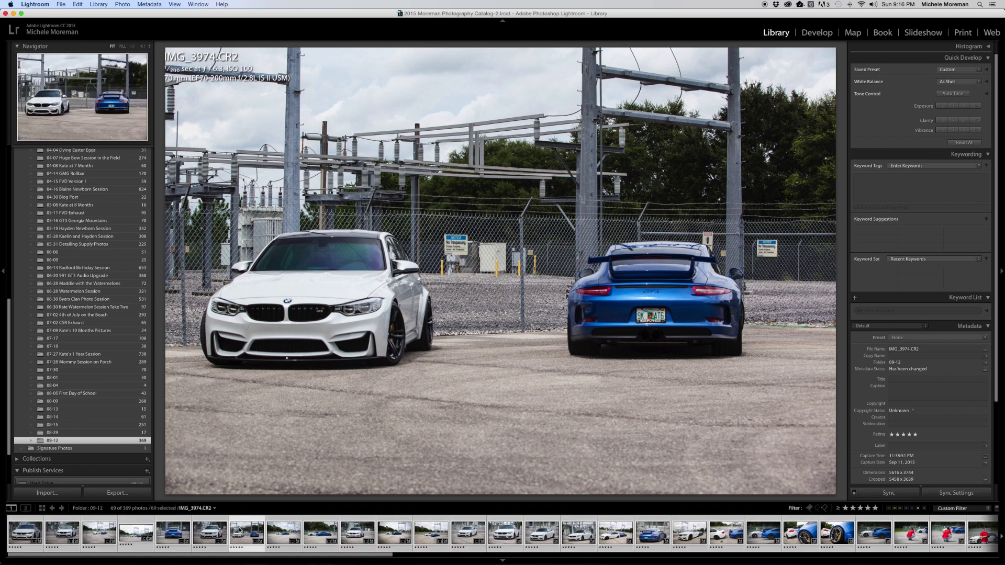
click(117, 493)
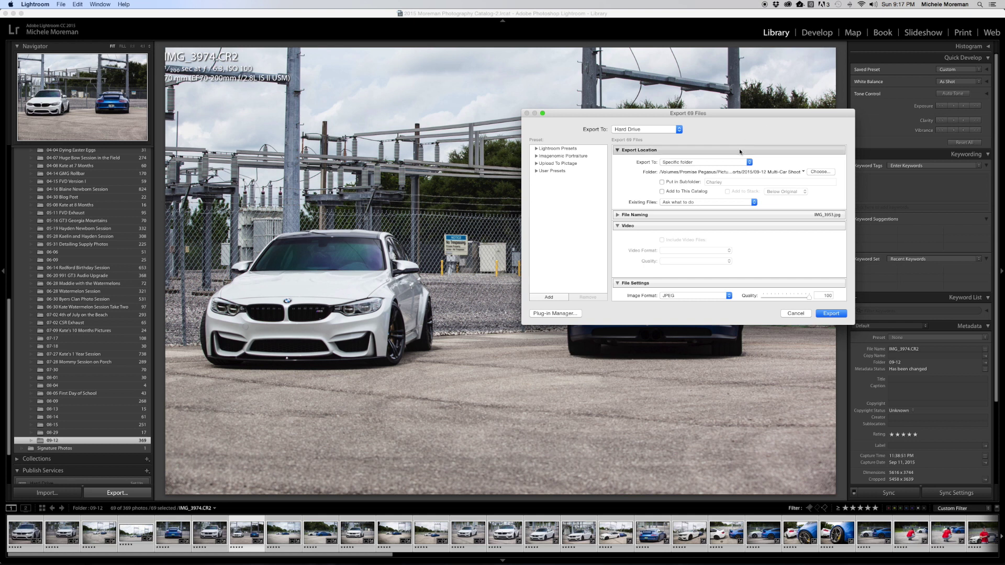
scroll(740, 196, down, 5)
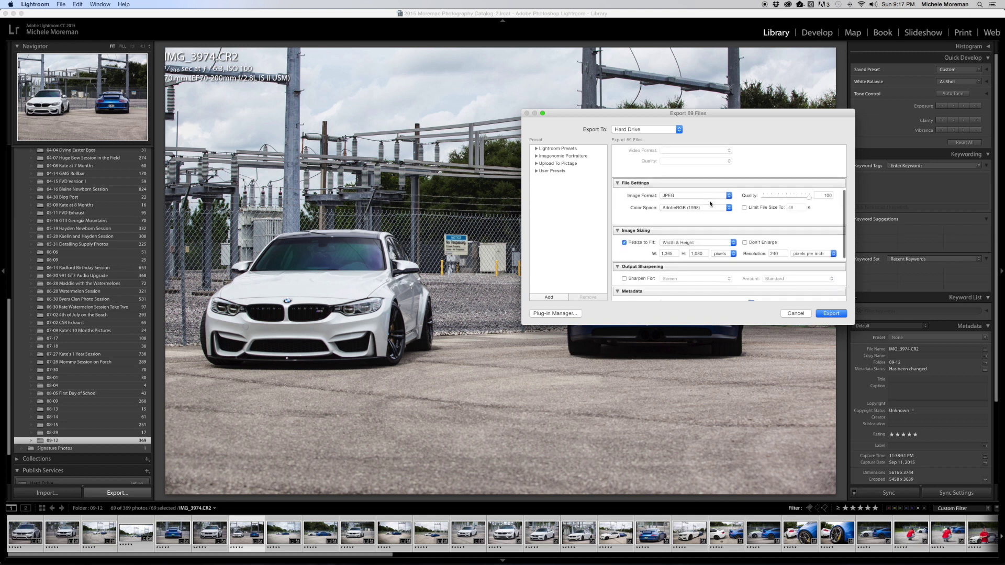
scroll(711, 203, down, 4)
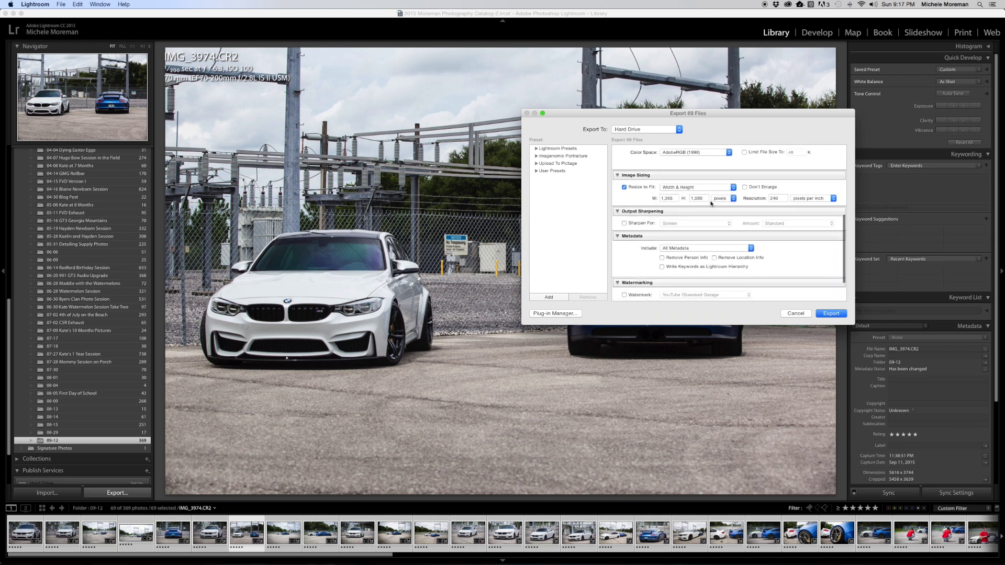
click(836, 313)
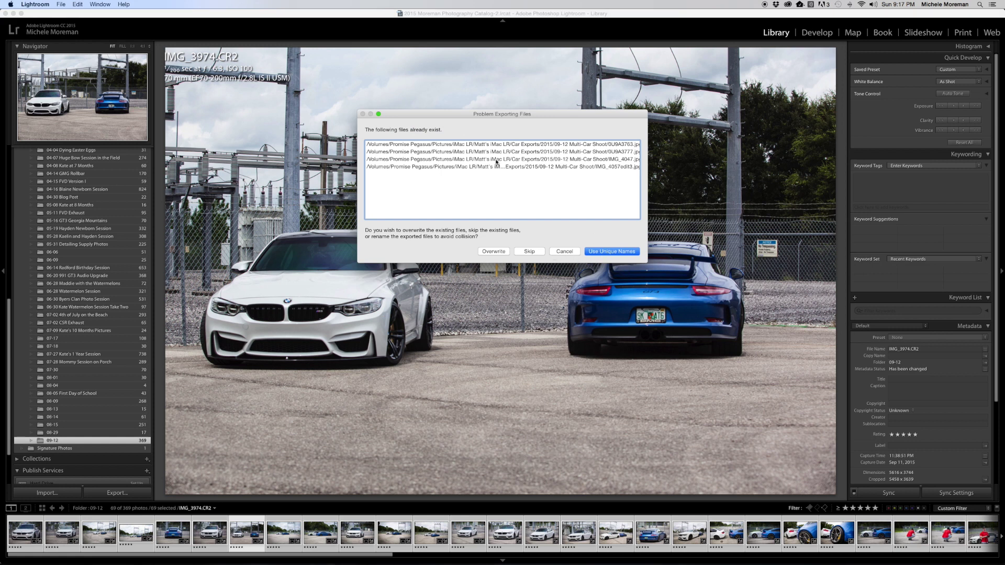
click(595, 252)
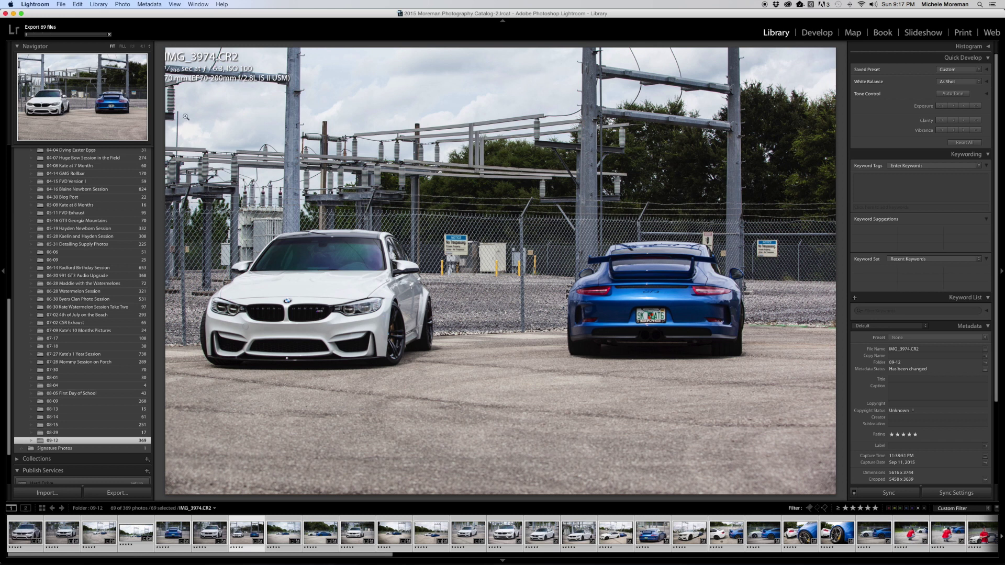
mouse_move(329, 558)
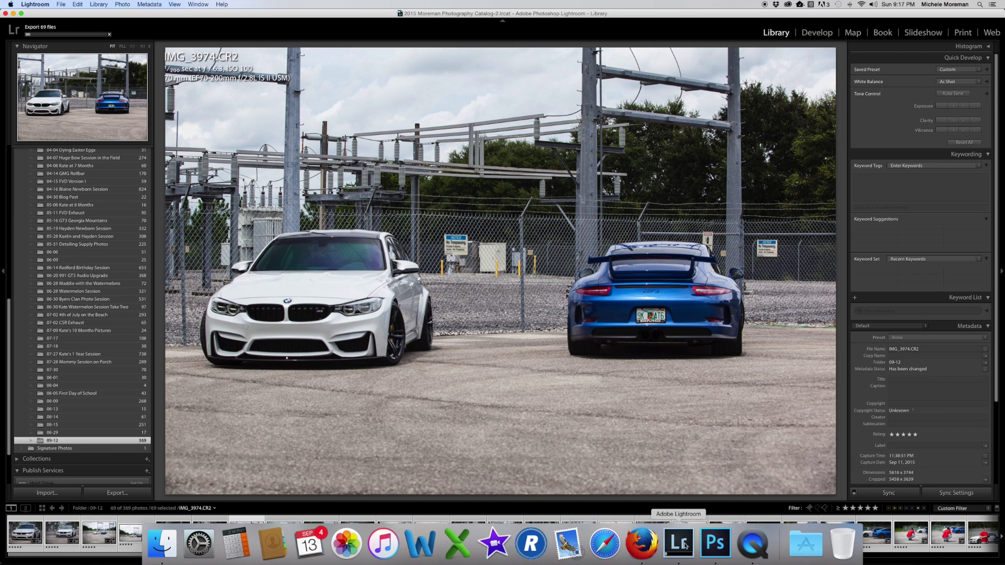
Switch to Firefox, load the Photos - Google+ bookmark, and scroll through the albums.
click(642, 545)
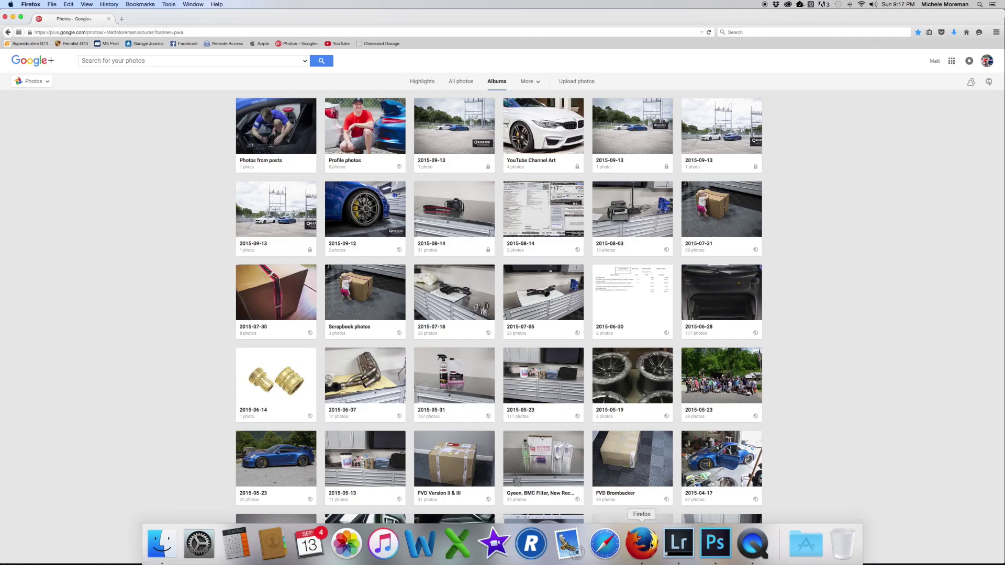
click(286, 44)
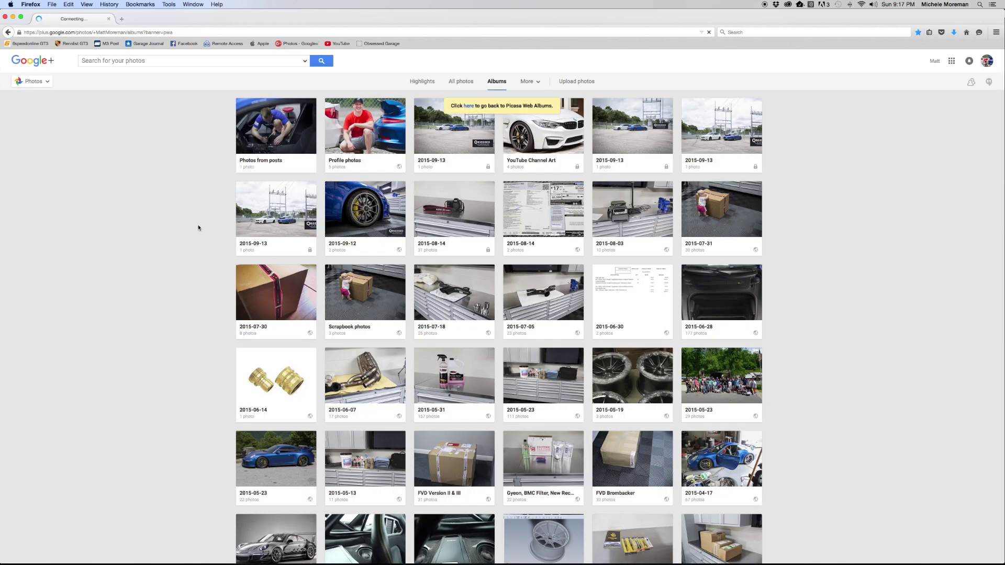
scroll(308, 274, down, 8)
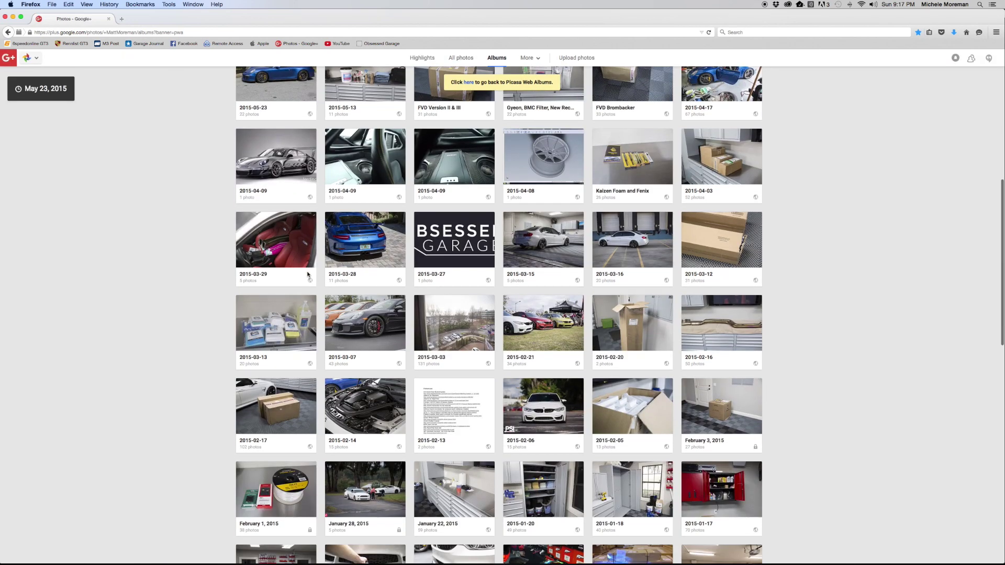
scroll(308, 274, down, 15)
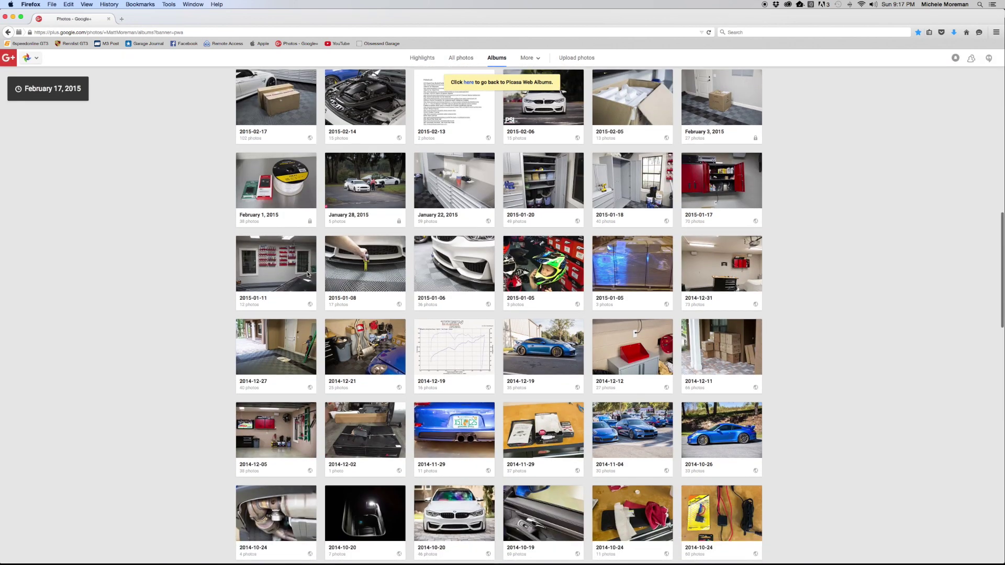
scroll(307, 274, down, 15)
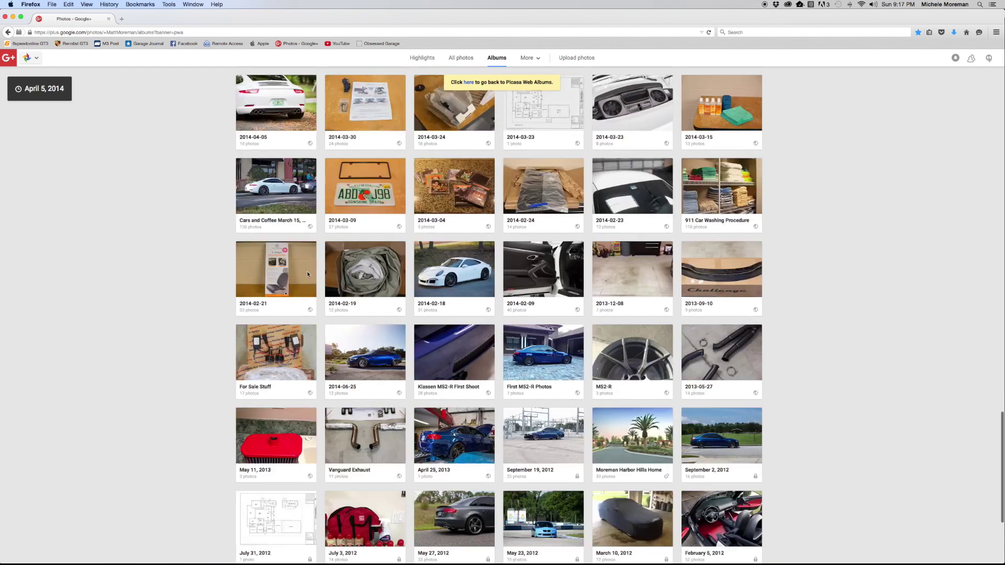
scroll(308, 273, down, 2)
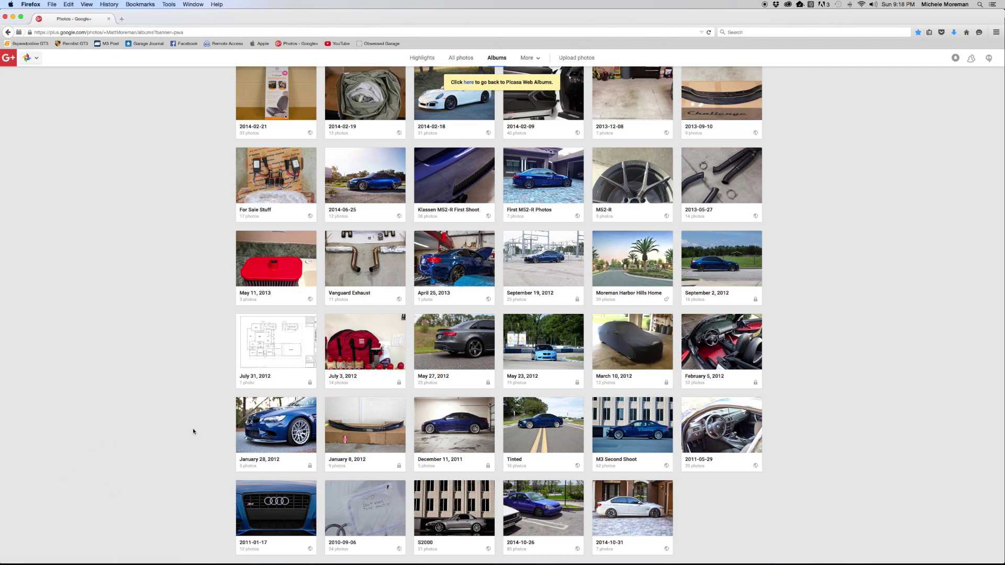
scroll(192, 429, up, 10)
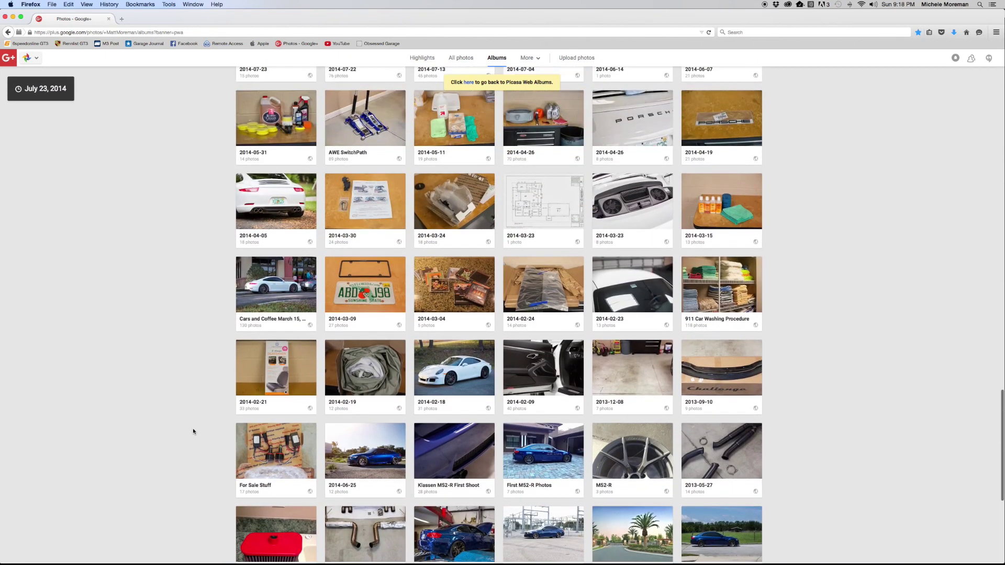
scroll(193, 430, up, 9)
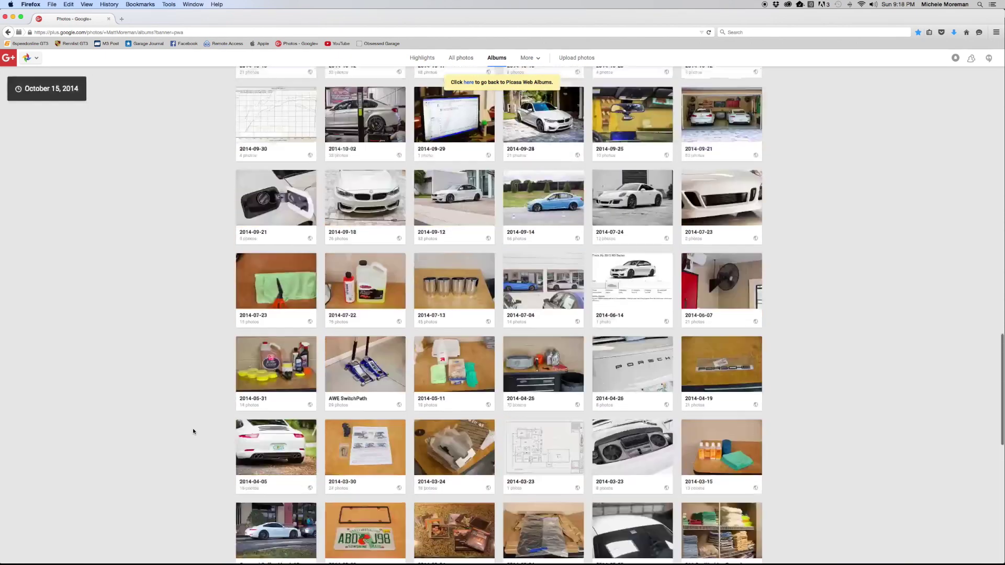
scroll(193, 430, up, 20)
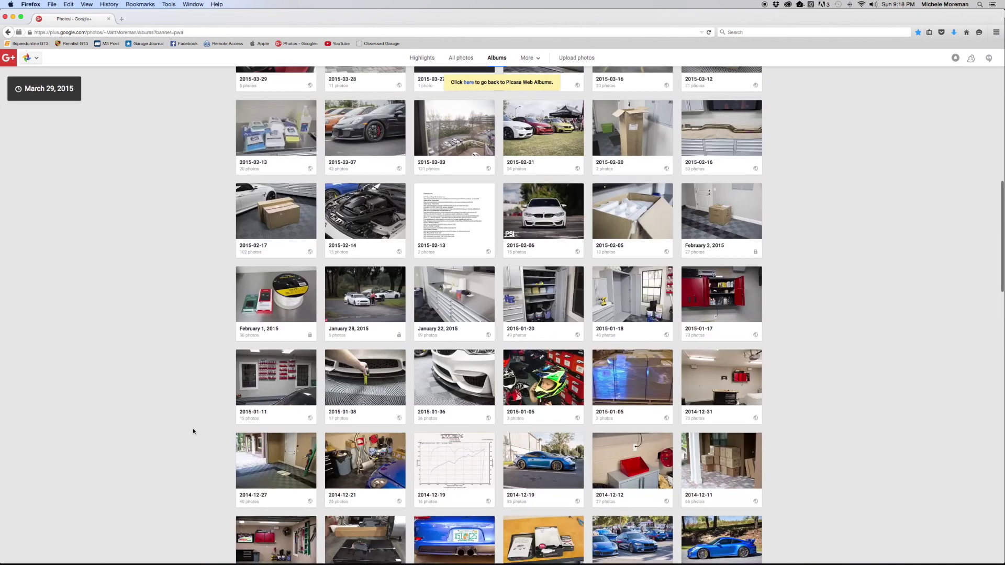
scroll(193, 431, up, 20)
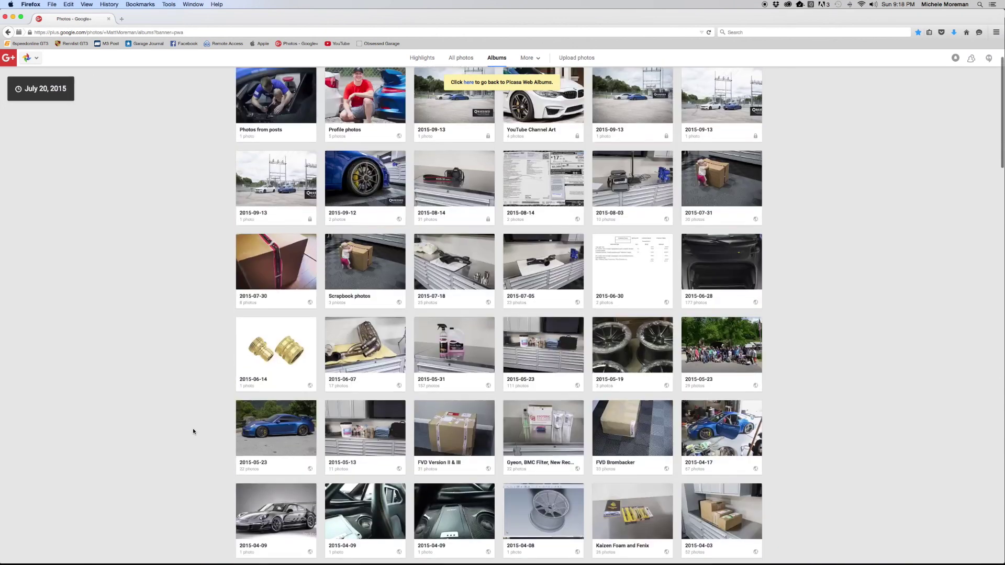
scroll(192, 428, up, 3)
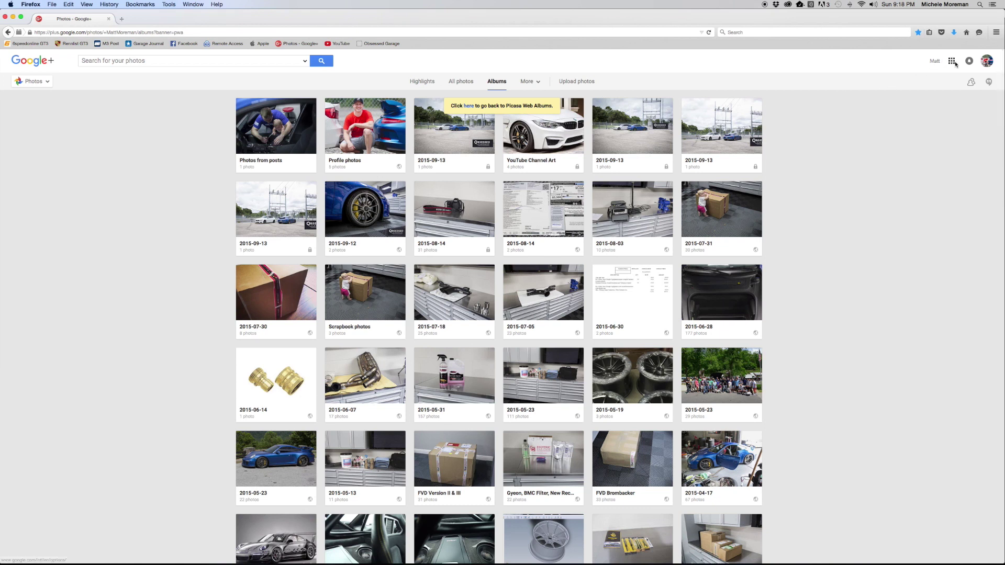
click(986, 62)
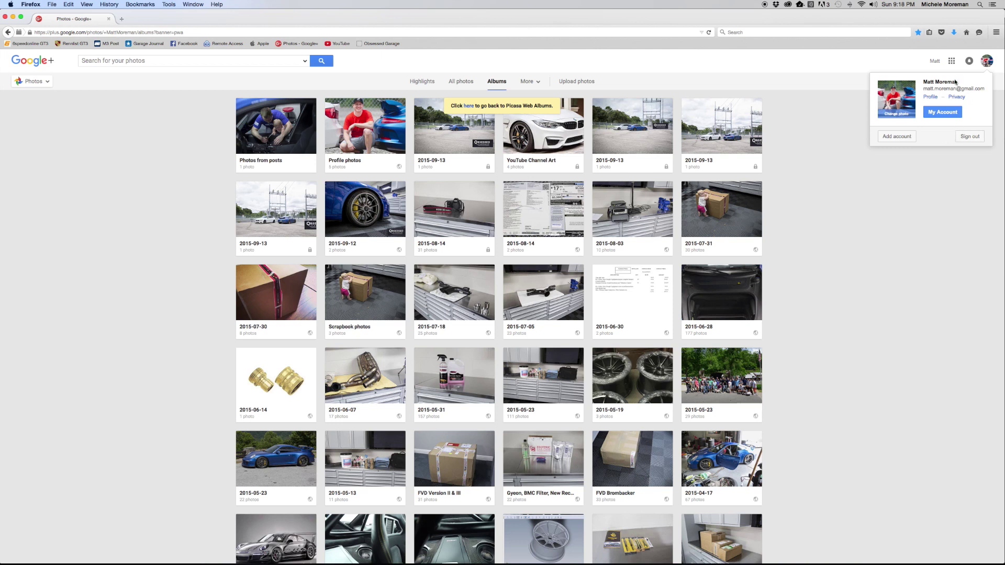
click(852, 68)
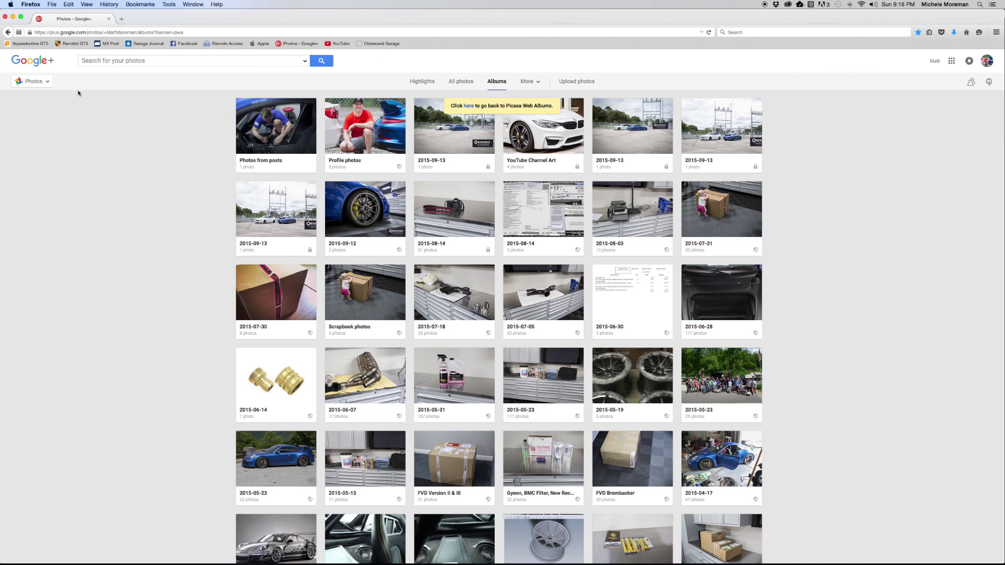
click(530, 81)
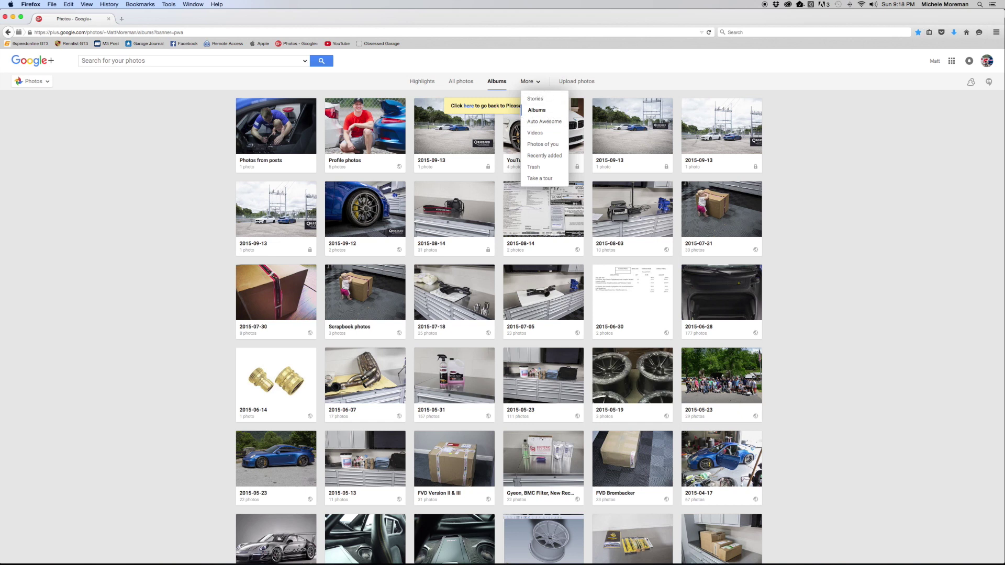
click(560, 61)
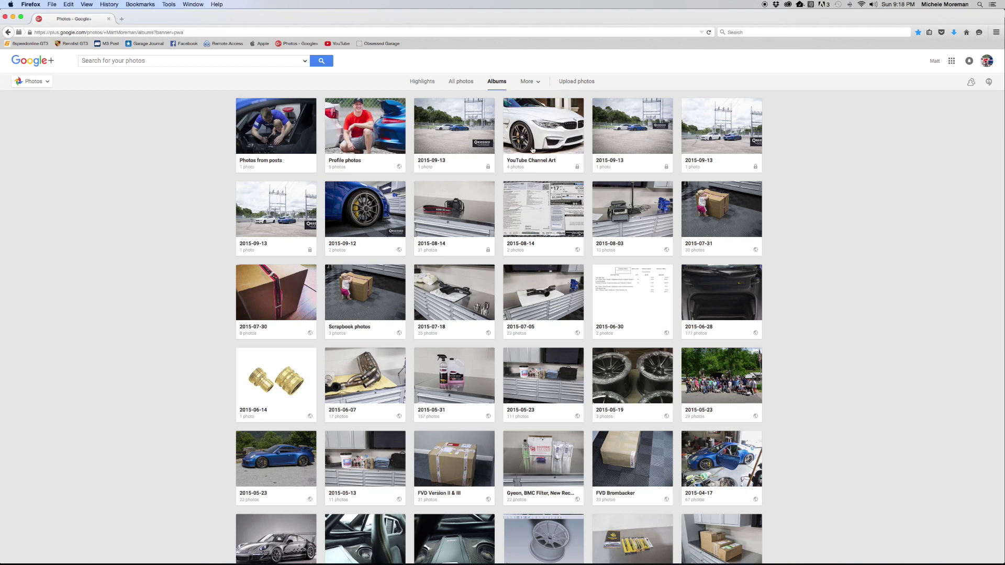
Start a Google+ photo upload, check Lightroom's 69-file export progress, then return to Firefox.
click(573, 85)
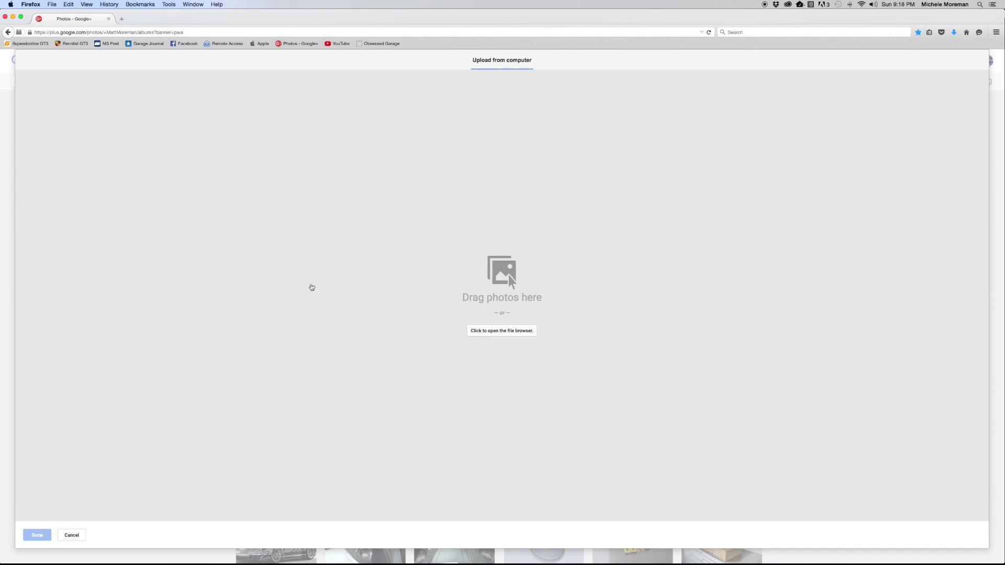
mouse_move(453, 544)
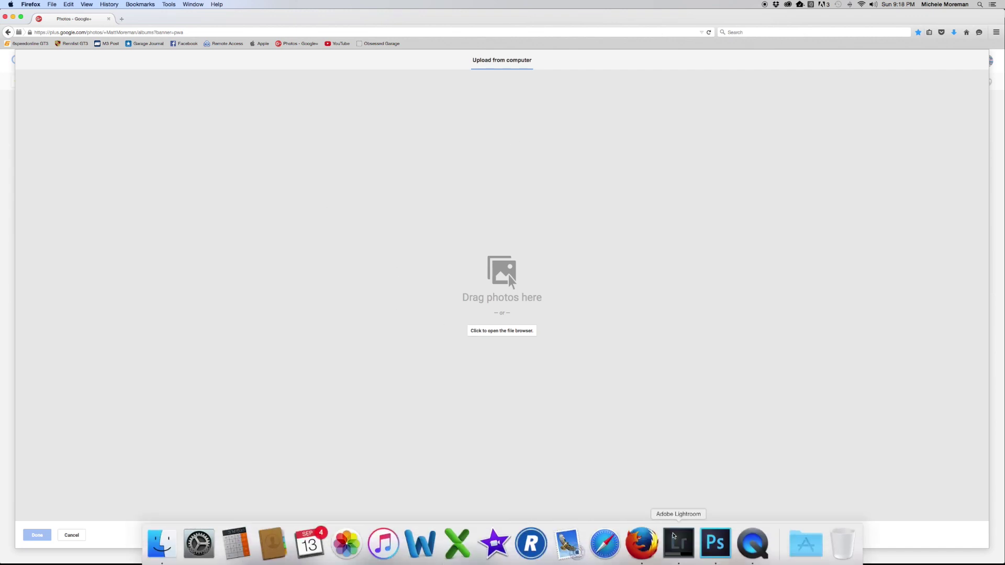
click(675, 539)
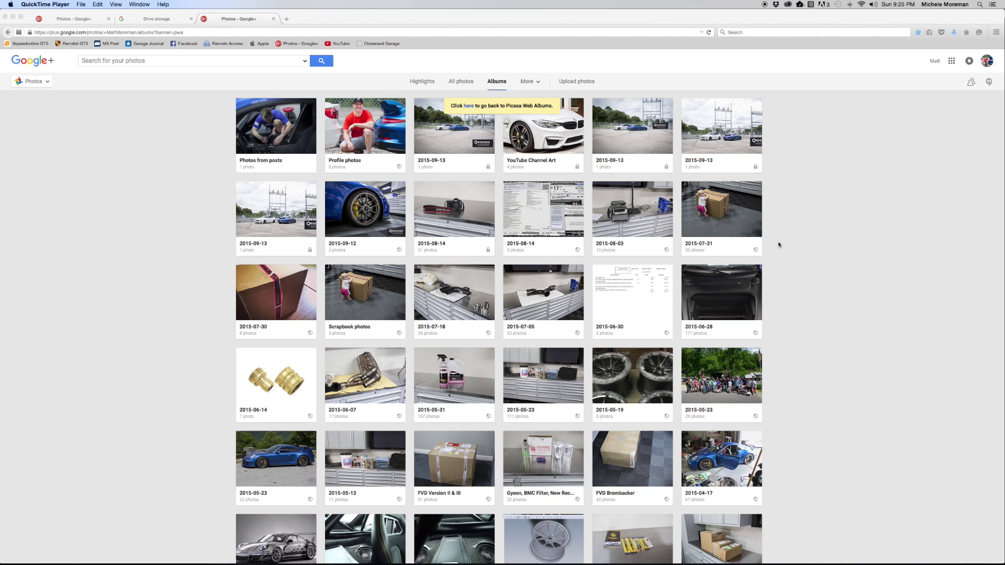
mouse_move(738, 563)
click(587, 83)
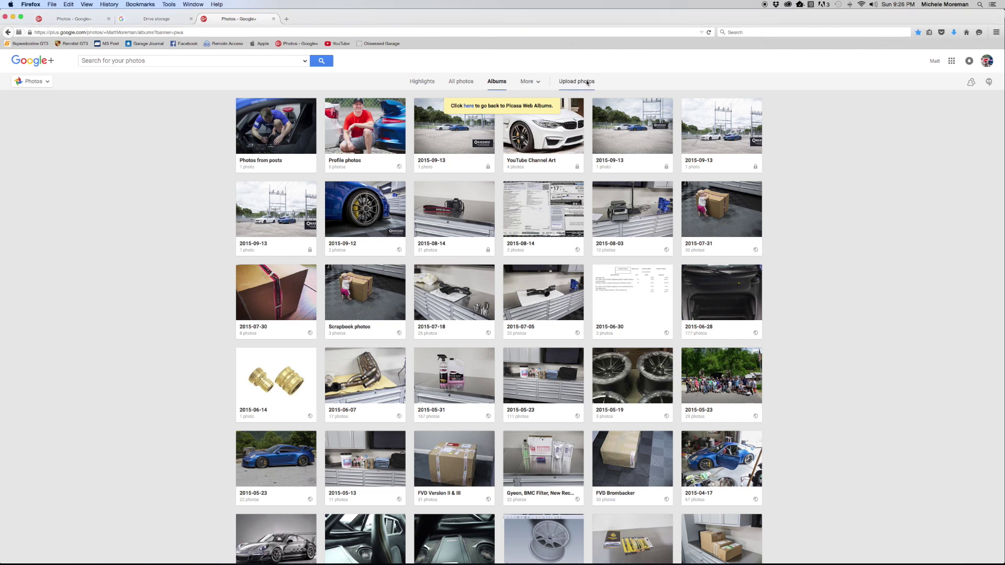
Select all 77 photos in the 09-12 Multi-Car Shoot folder and upload them to Google+.
click(587, 83)
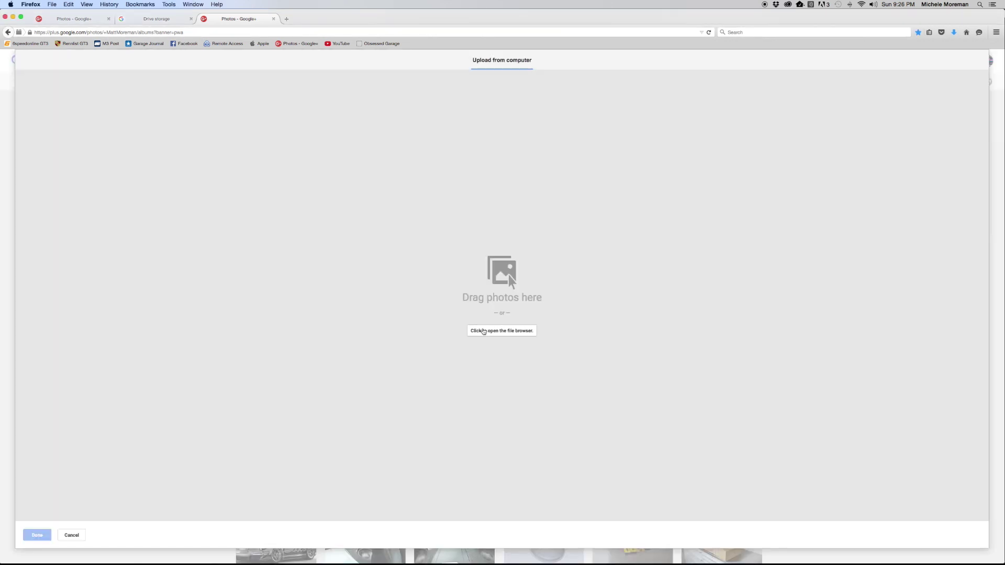
click(484, 332)
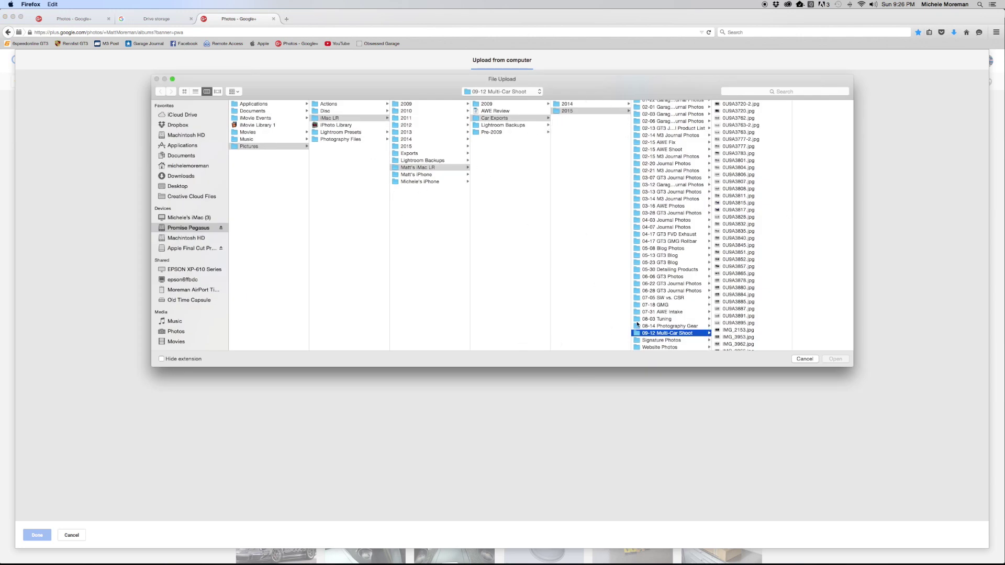
scroll(747, 268, down, 5)
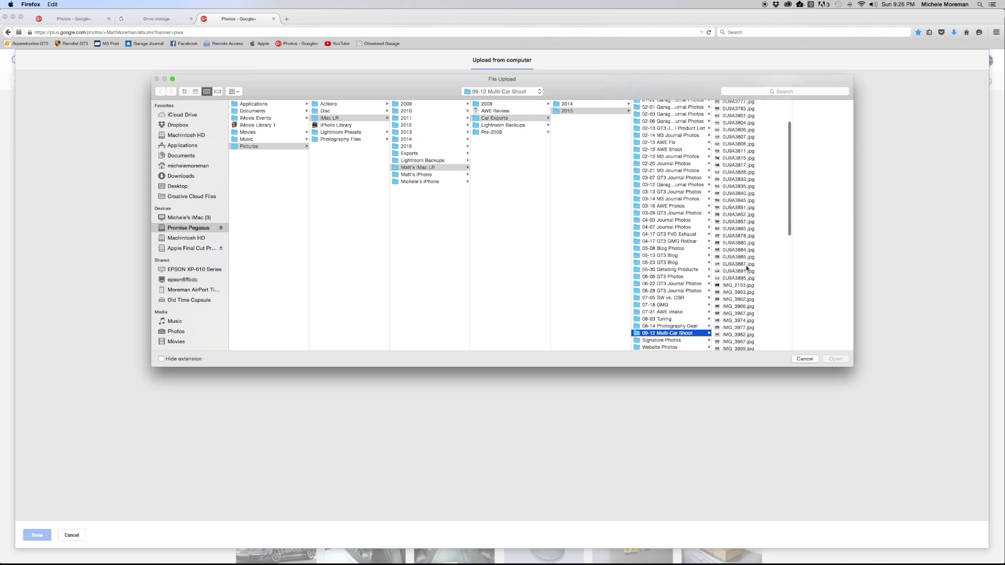
scroll(747, 268, up, 5)
scroll(747, 268, down, 2)
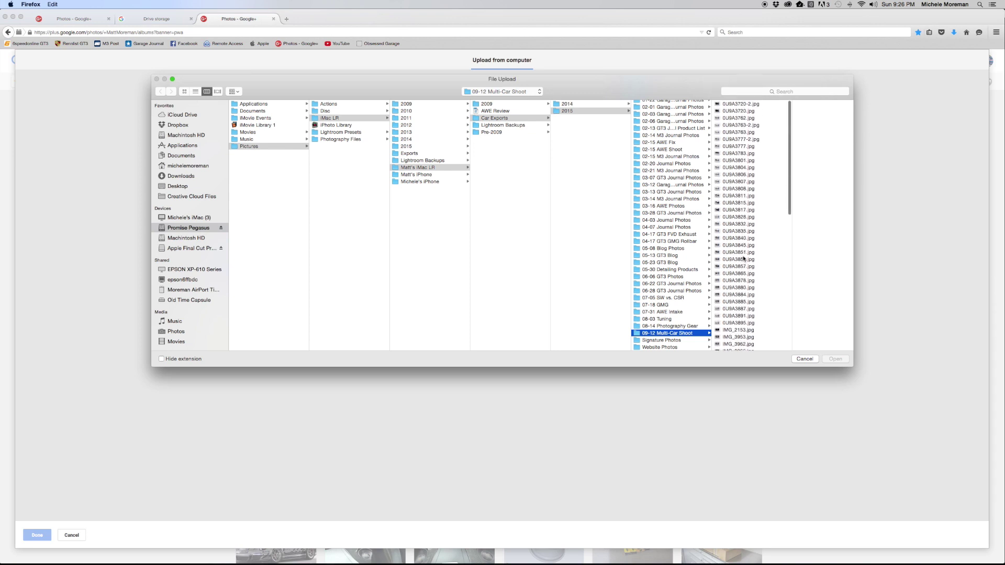
key(super+a)
click(746, 229)
key(super+a)
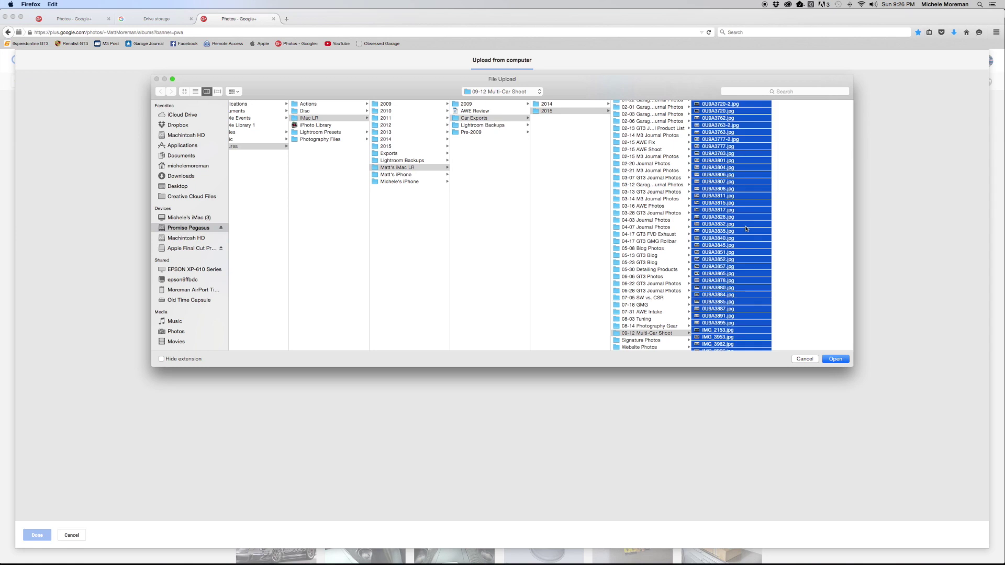
click(843, 361)
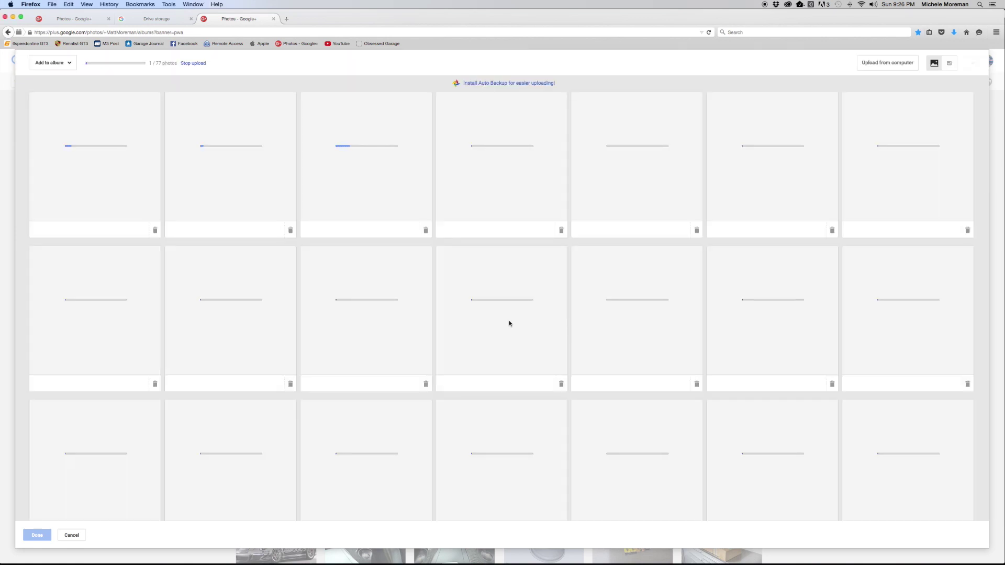
click(285, 19)
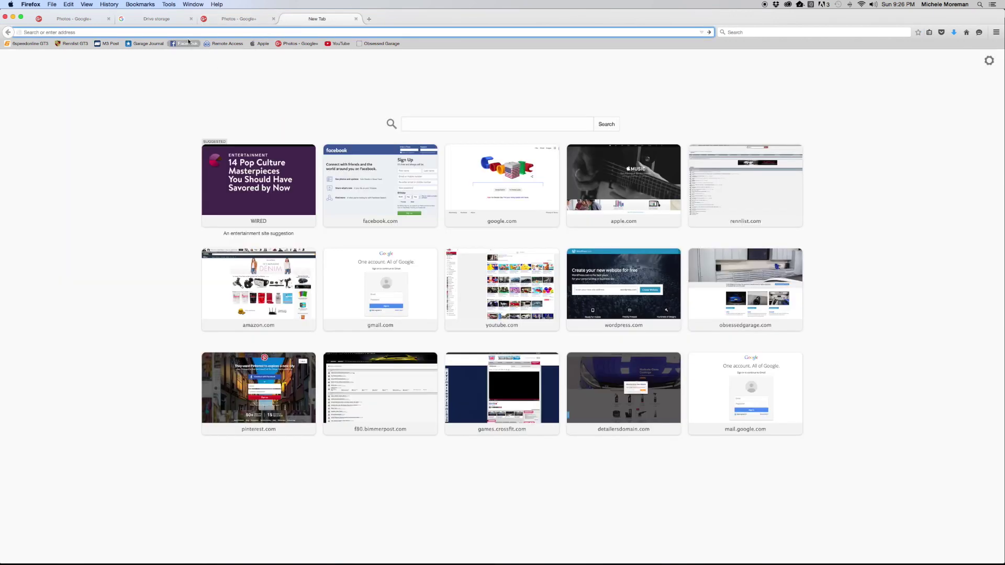
Load Google+ Photos in the new tab and open the Google+ Settings page.
click(295, 43)
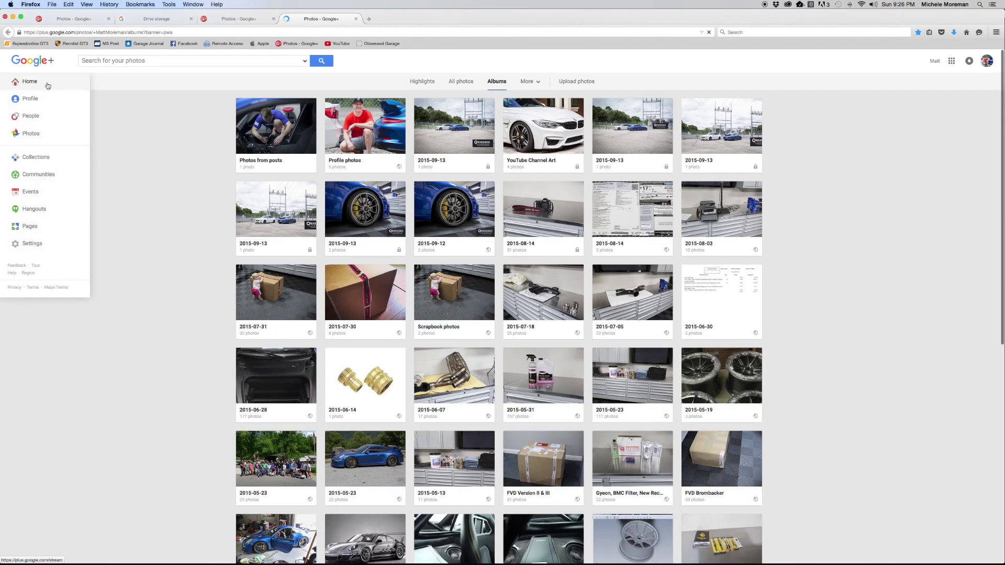
click(47, 85)
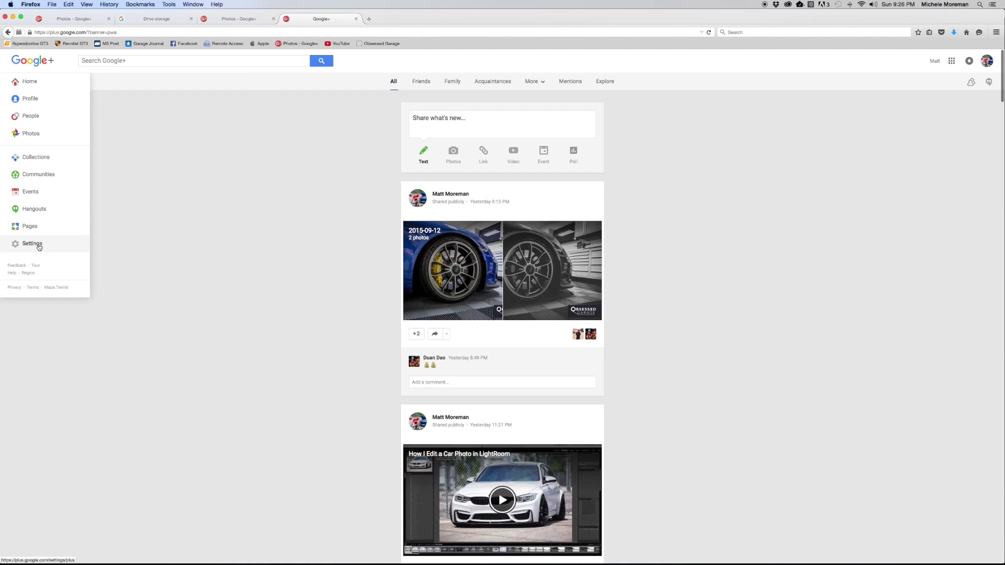
click(39, 246)
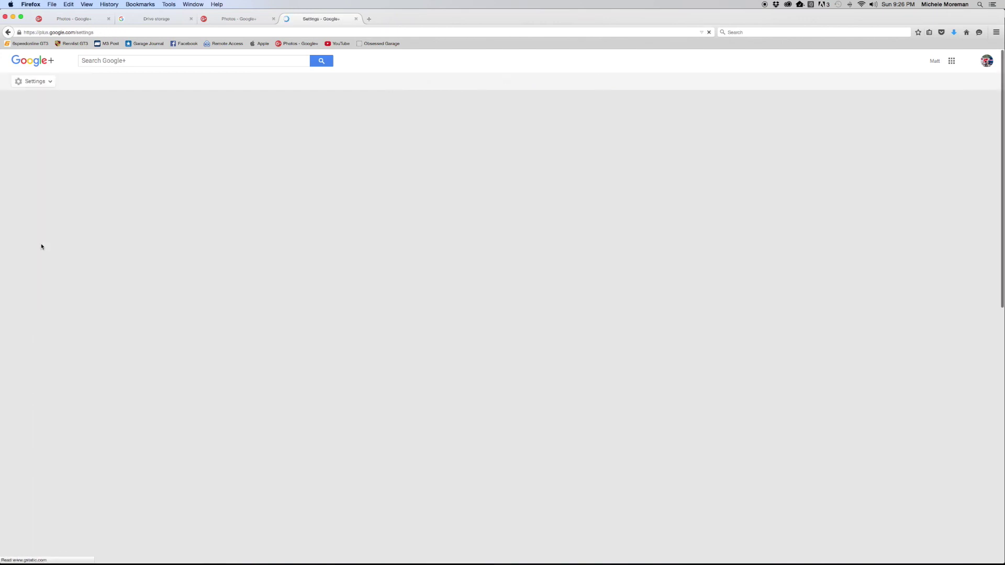
Check the Photos and Videos settings for full-size uploads, then close the settings tab.
scroll(482, 333, down, 3)
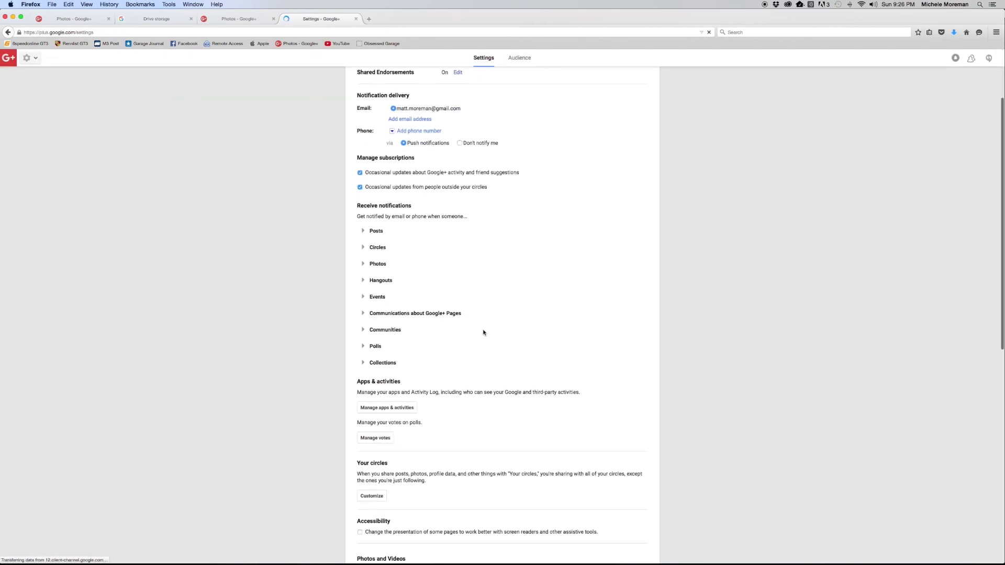
scroll(483, 332, down, 5)
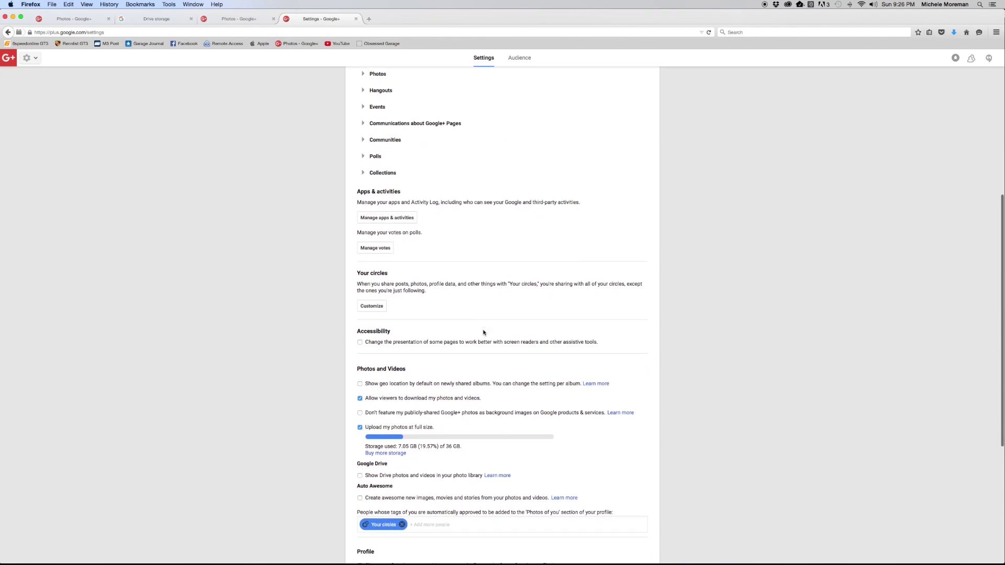
scroll(483, 333, down, 1)
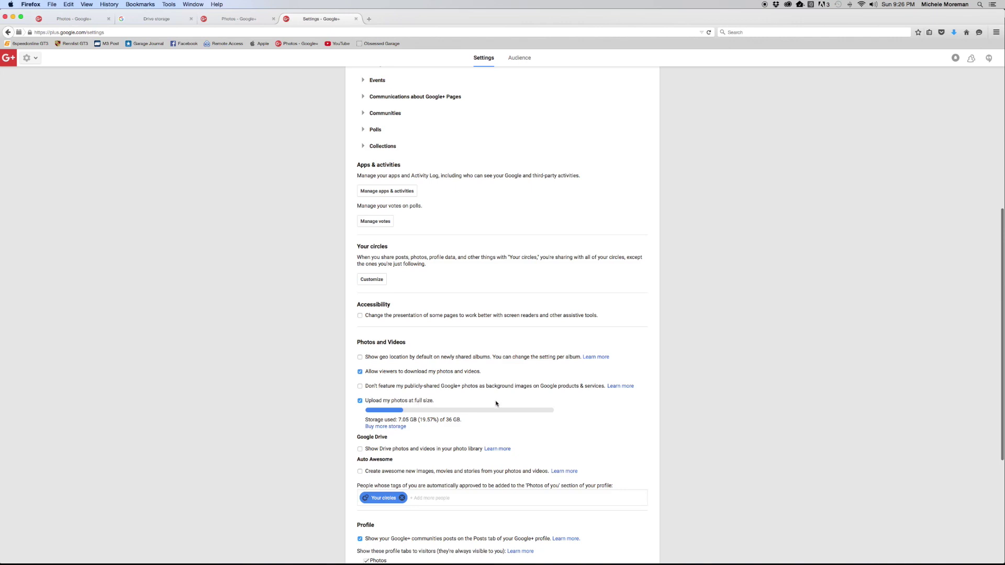
scroll(541, 402, down, 1)
scroll(542, 402, down, 1)
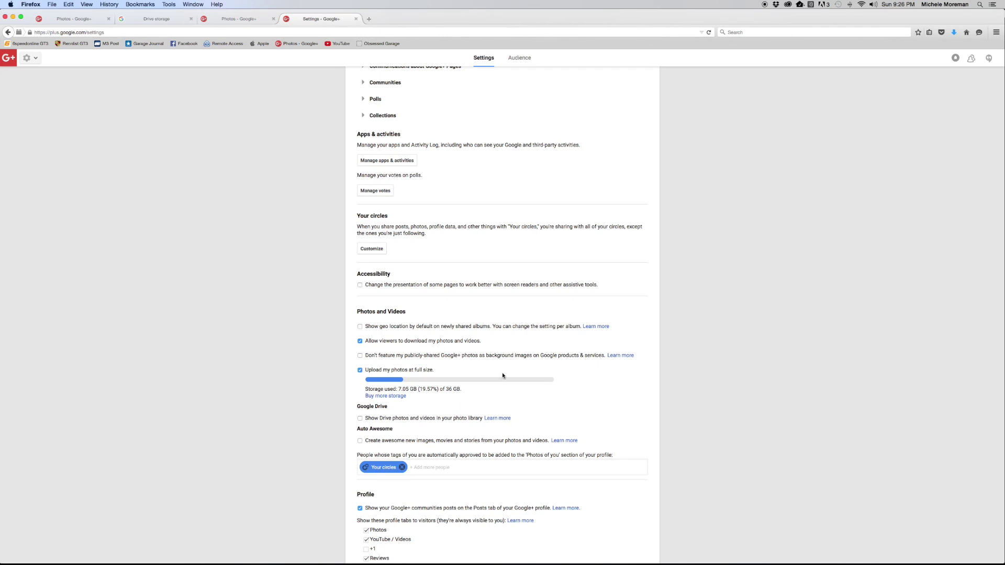
scroll(502, 375, down, 4)
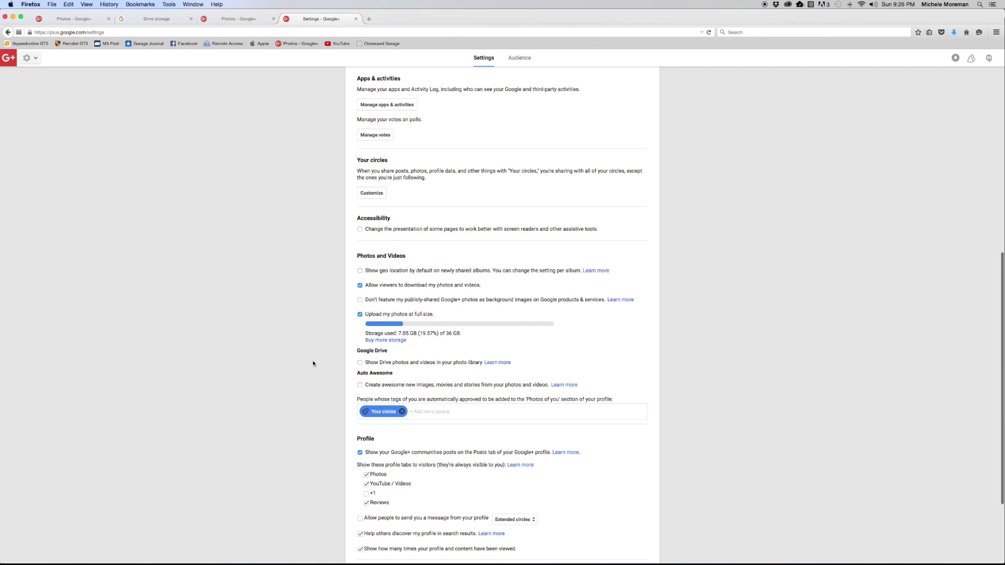
scroll(312, 361, down, 3)
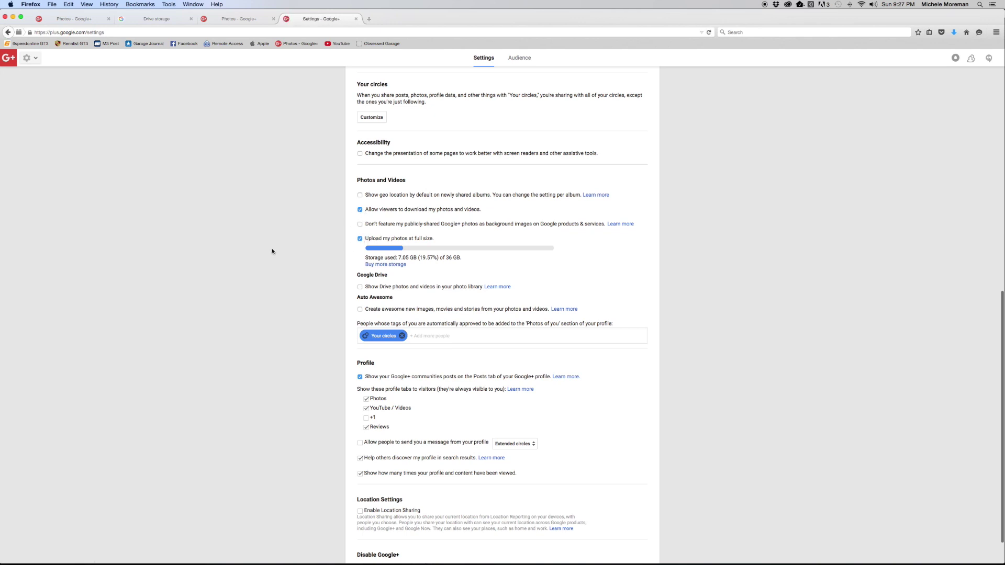
scroll(293, 268, up, 6)
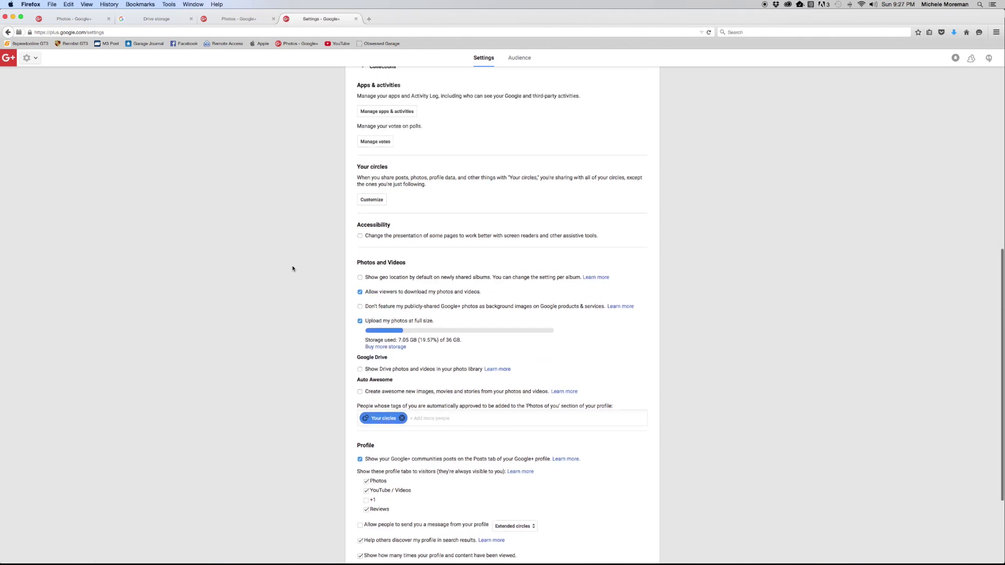
scroll(292, 268, up, 12)
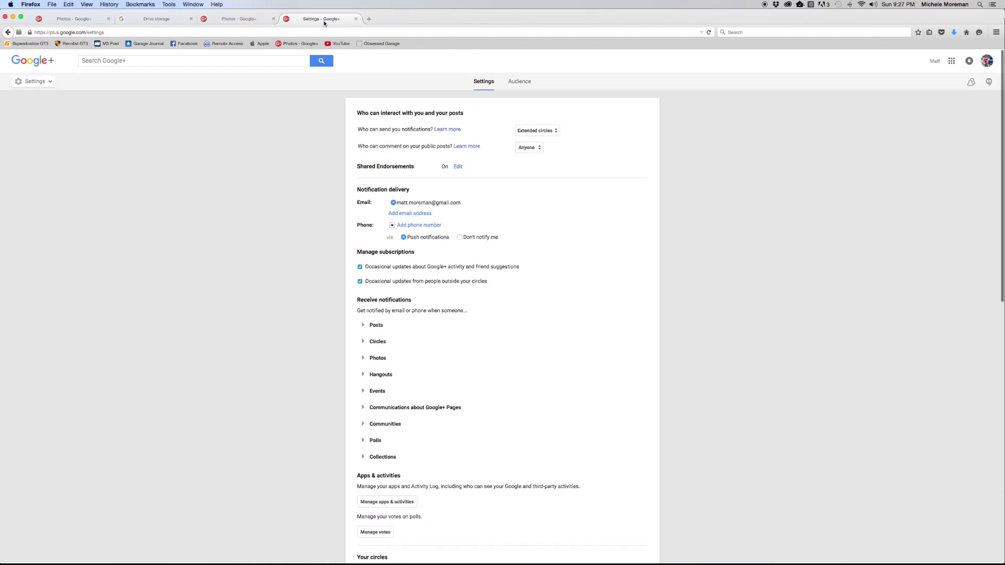
click(356, 19)
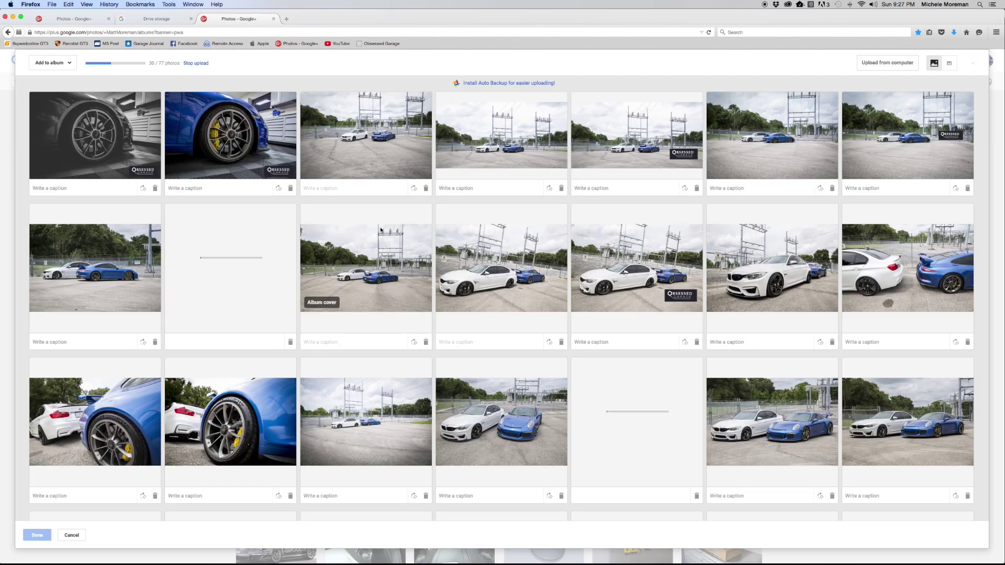
Scroll the upload dialog's photo grid while the upload climbs to 48 of 77 photos.
scroll(477, 236, down, 3)
scroll(482, 246, down, 5)
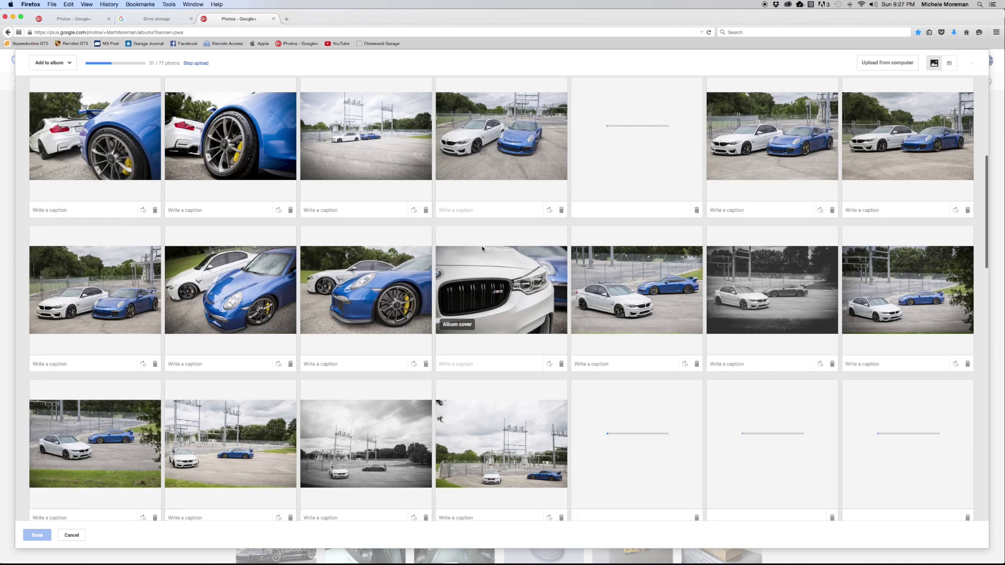
scroll(481, 246, down, 3)
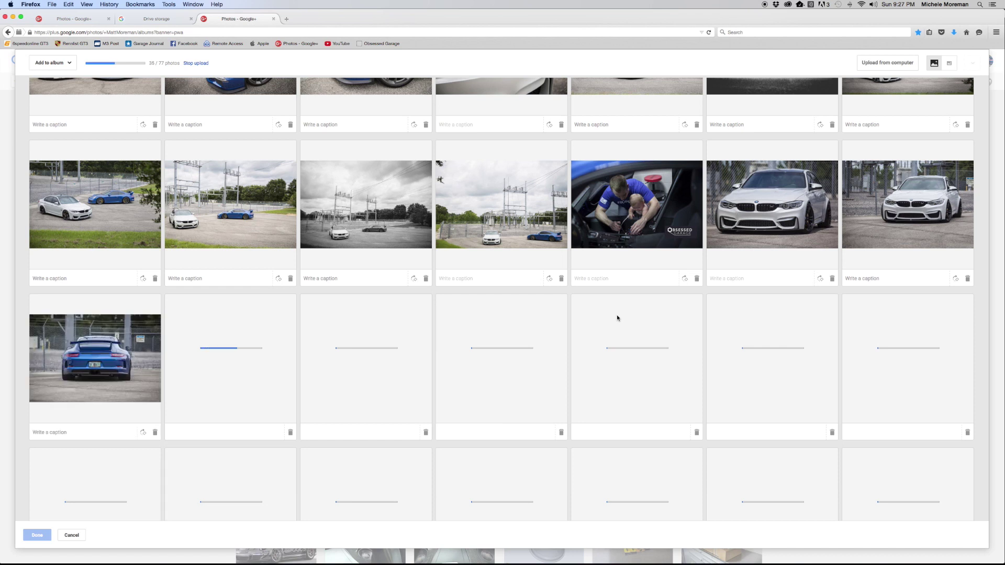
scroll(617, 315, down, 2)
scroll(616, 315, down, 10)
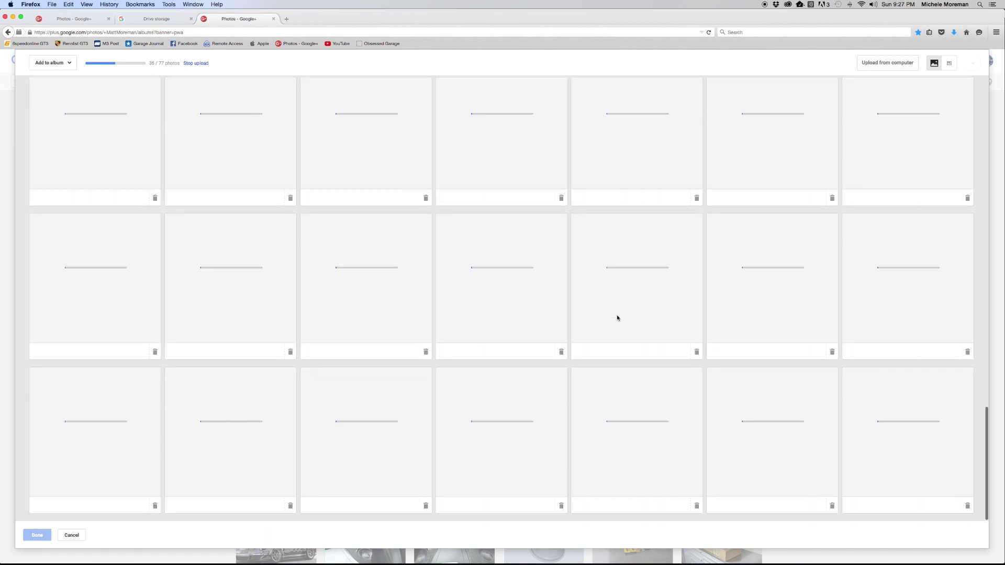
scroll(616, 315, up, 10)
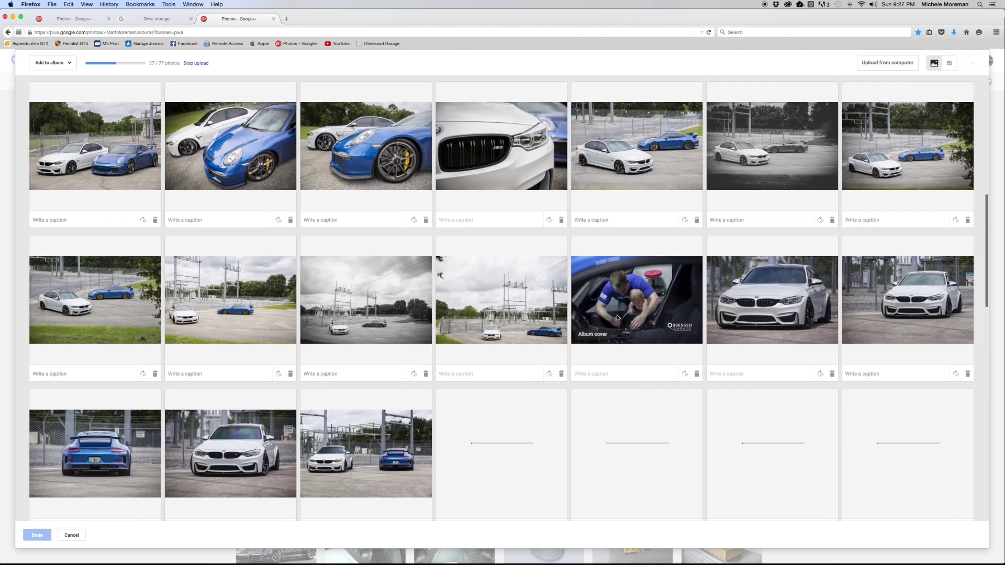
scroll(617, 315, down, 9)
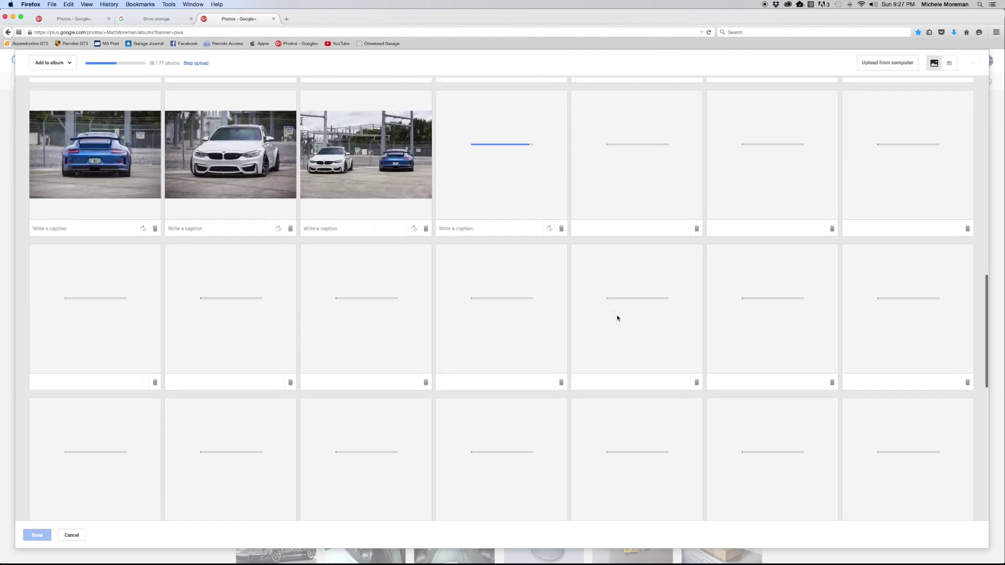
scroll(616, 315, up, 8)
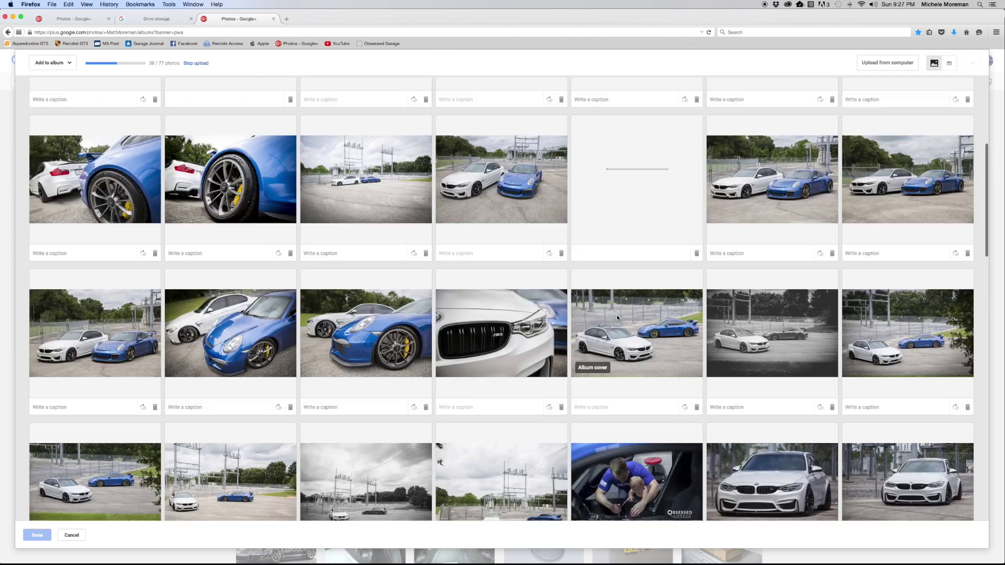
scroll(617, 317, up, 4)
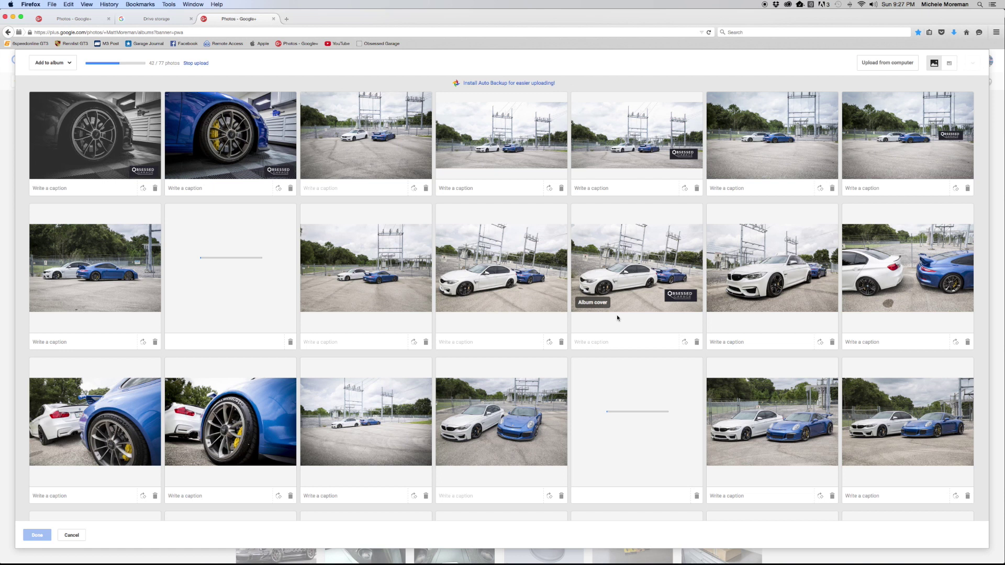
scroll(616, 317, down, 10)
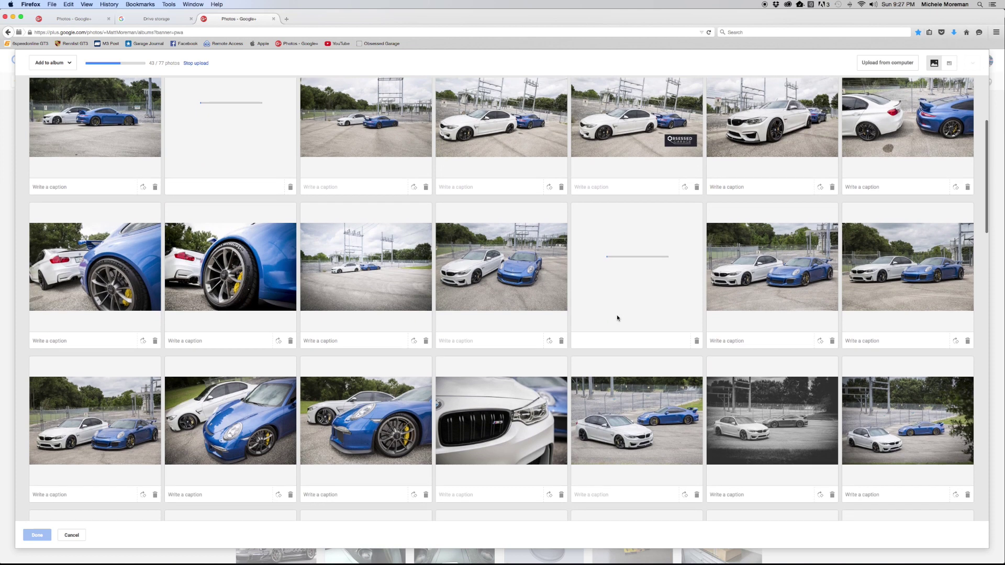
scroll(616, 318, down, 9)
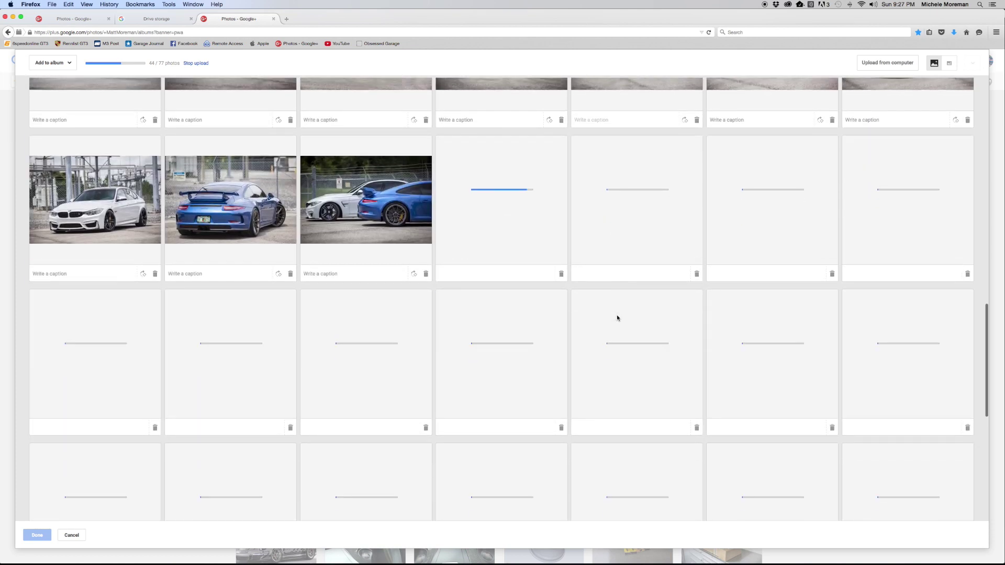
scroll(617, 317, down, 3)
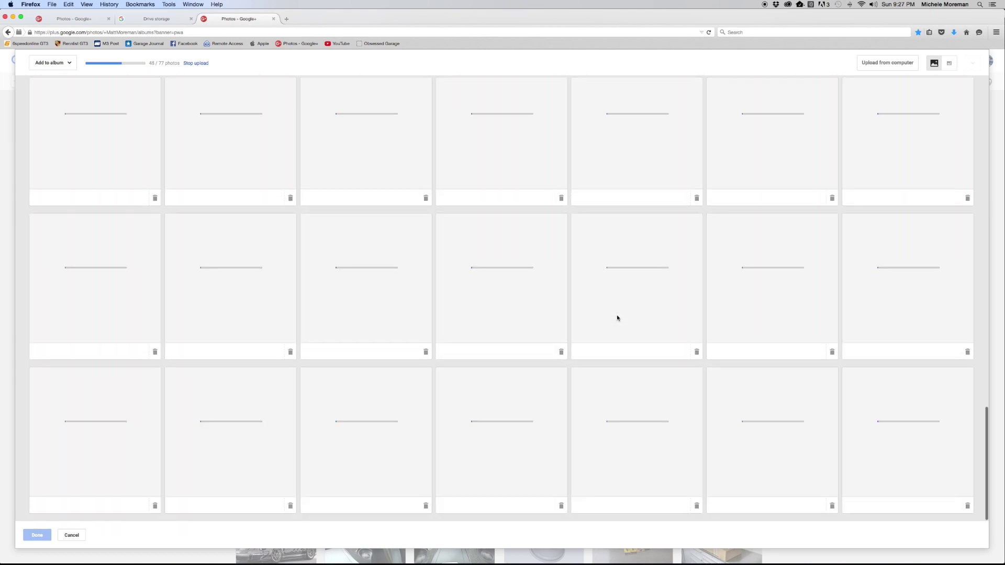
scroll(617, 318, up, 8)
scroll(617, 317, up, 1)
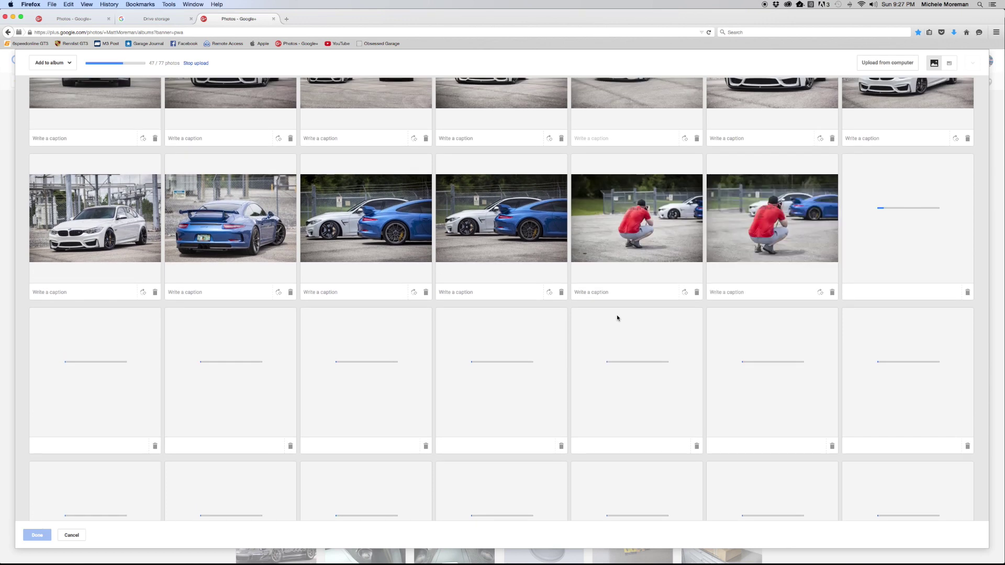
scroll(617, 317, down, 10)
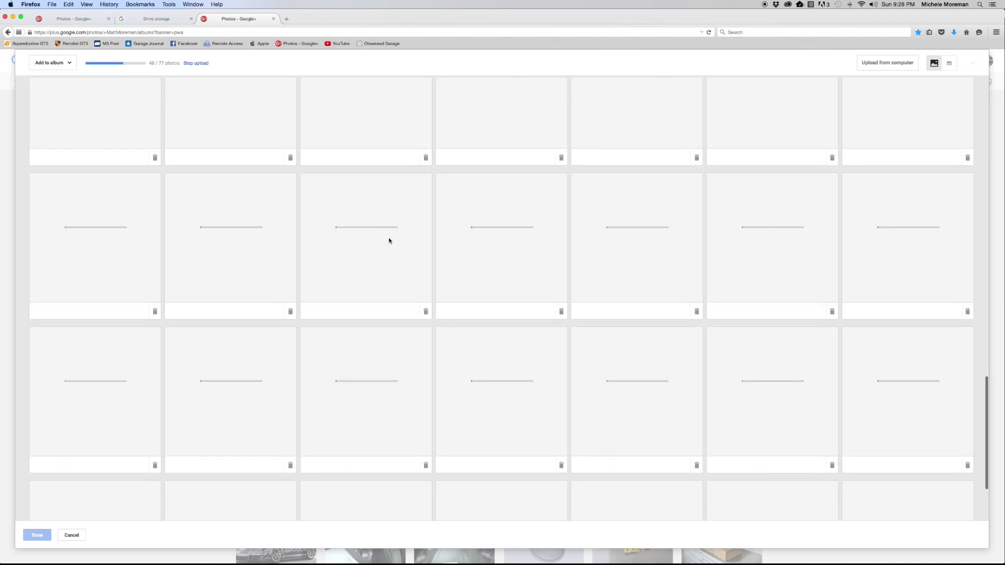
Open the Rennlist 991 GT3 forum in a new tab and search it for the member's journal threads.
click(288, 21)
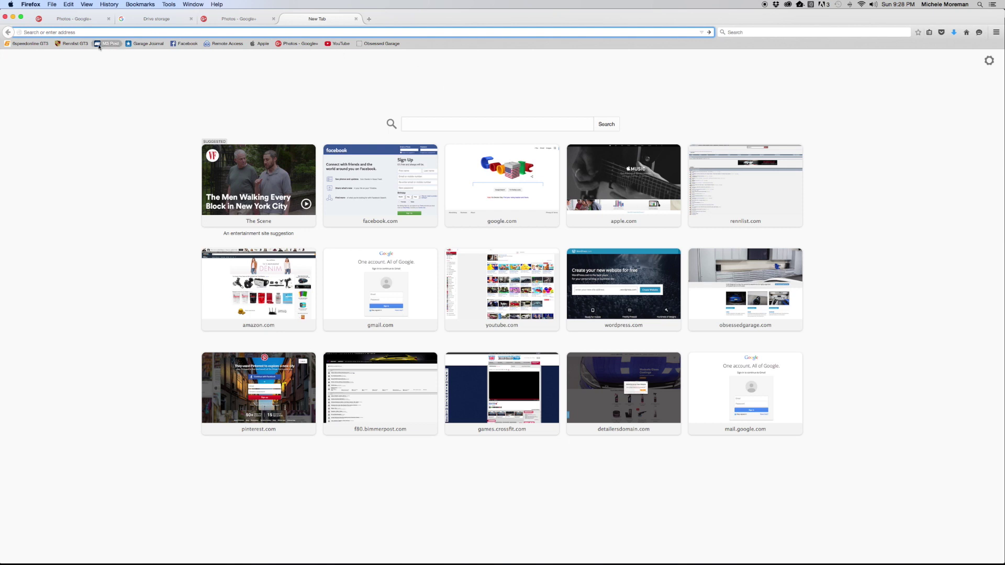
click(260, 44)
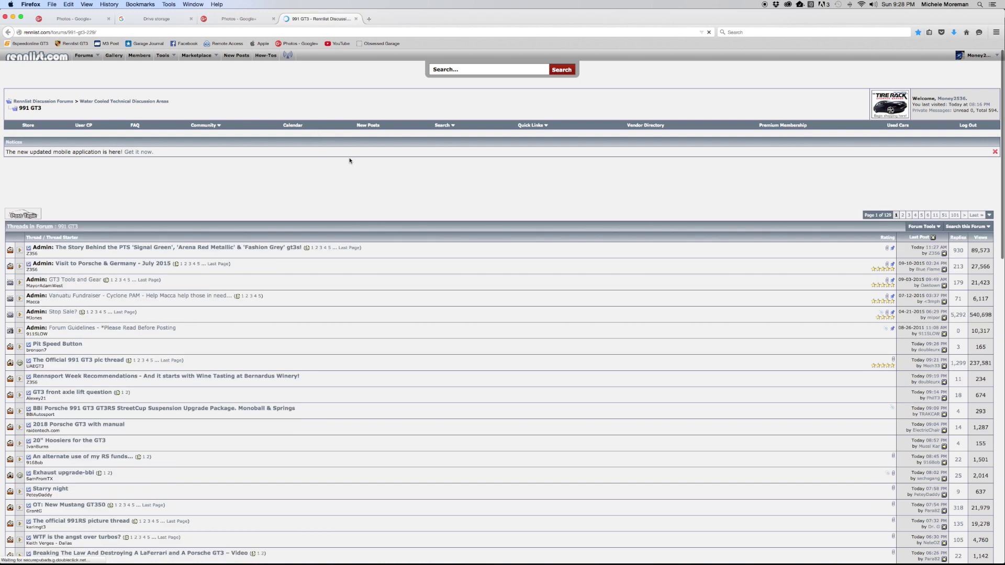
click(469, 72)
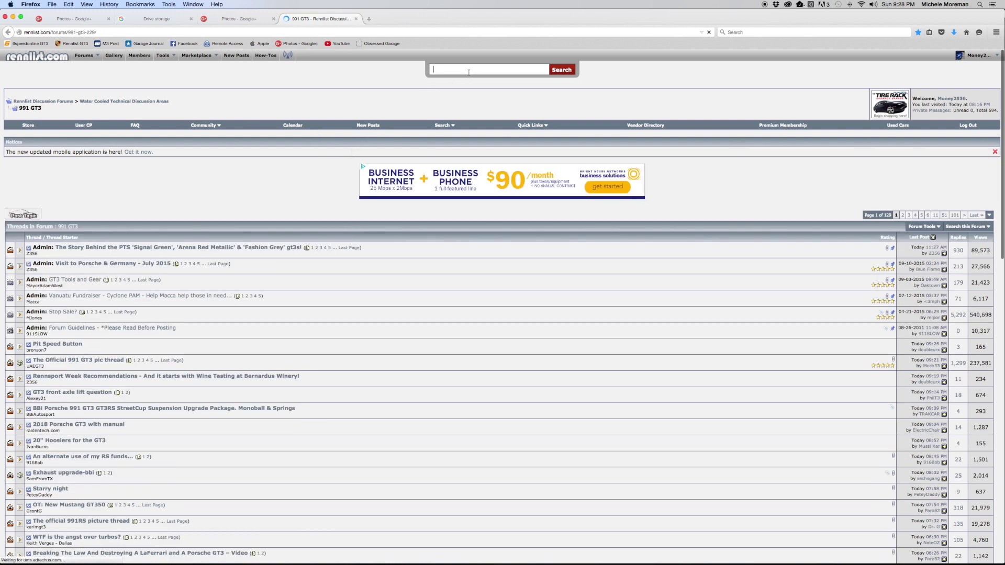
text(money)
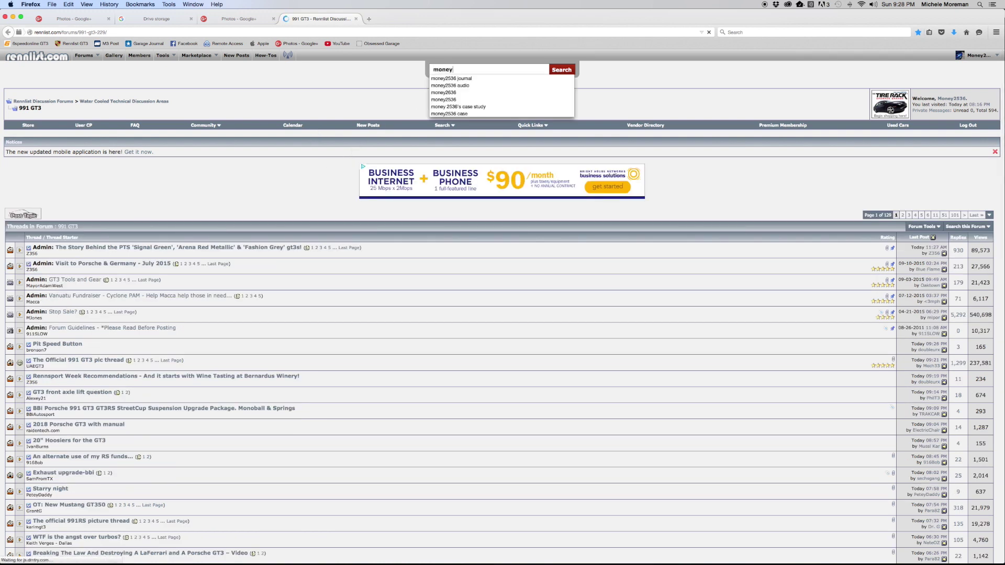
key(Down)
key(Return)
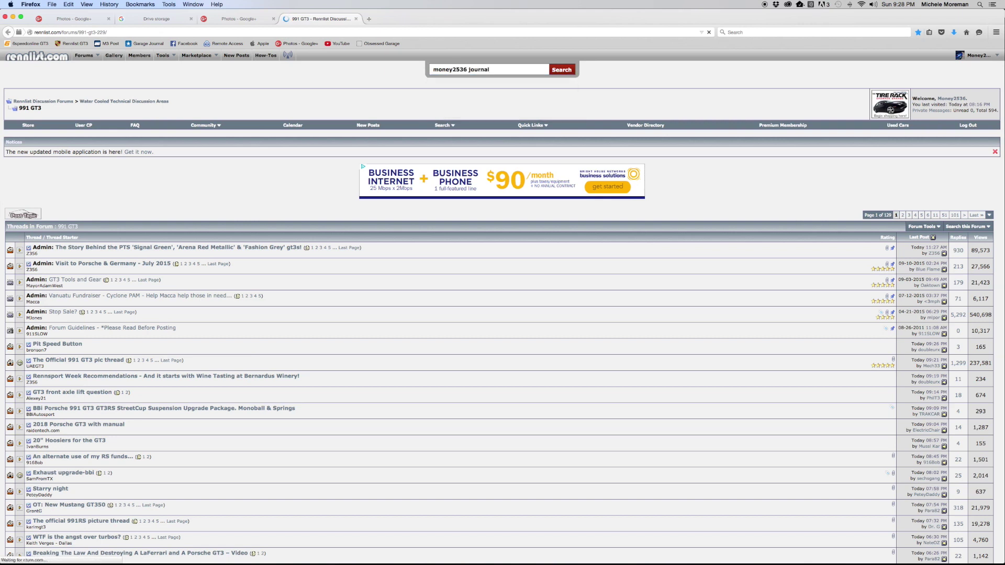
click(562, 72)
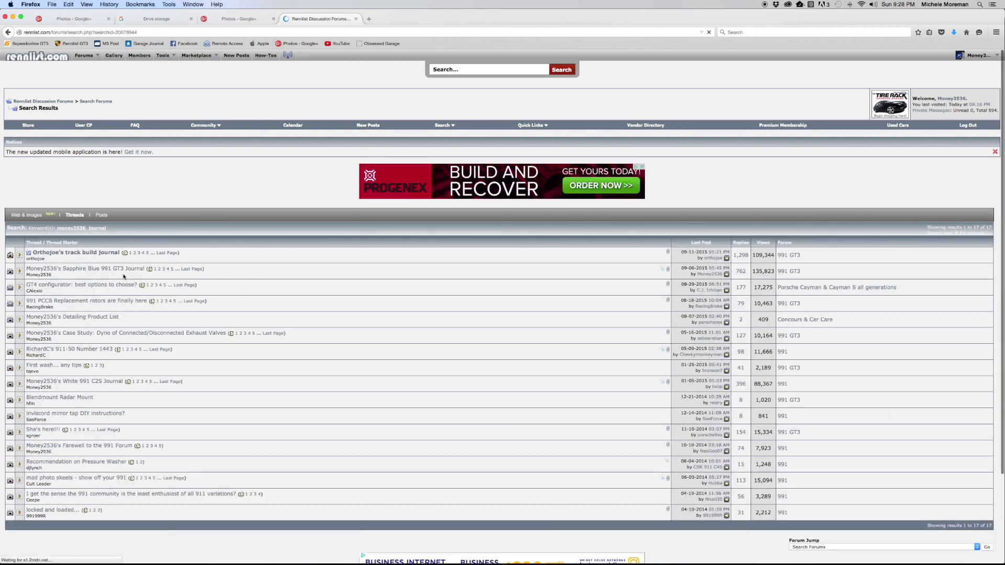
Jump to page 51 of 51 of the Sapphire Blue 991 GT3 Journal and scroll to Quick Reply.
click(188, 270)
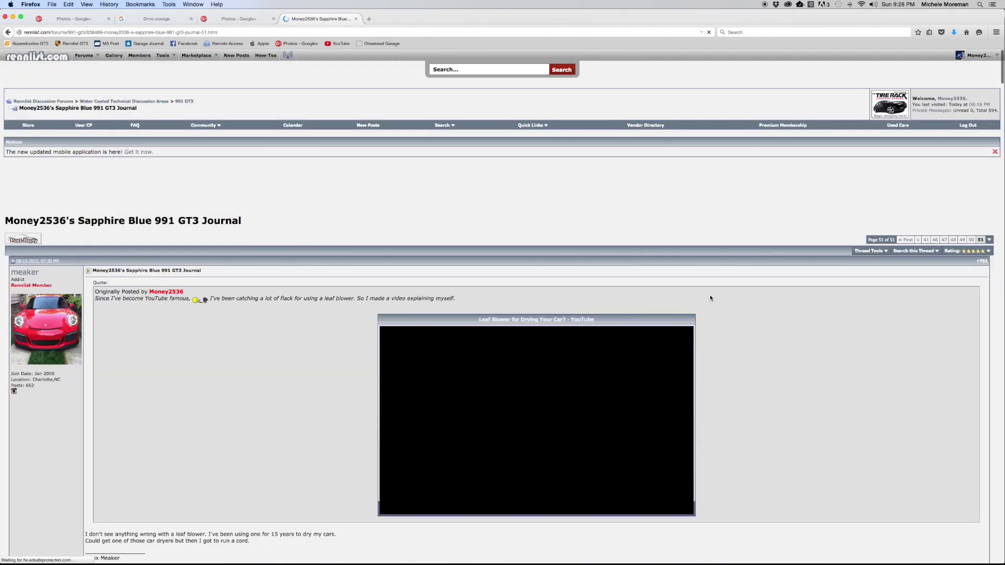
scroll(711, 298, down, 20)
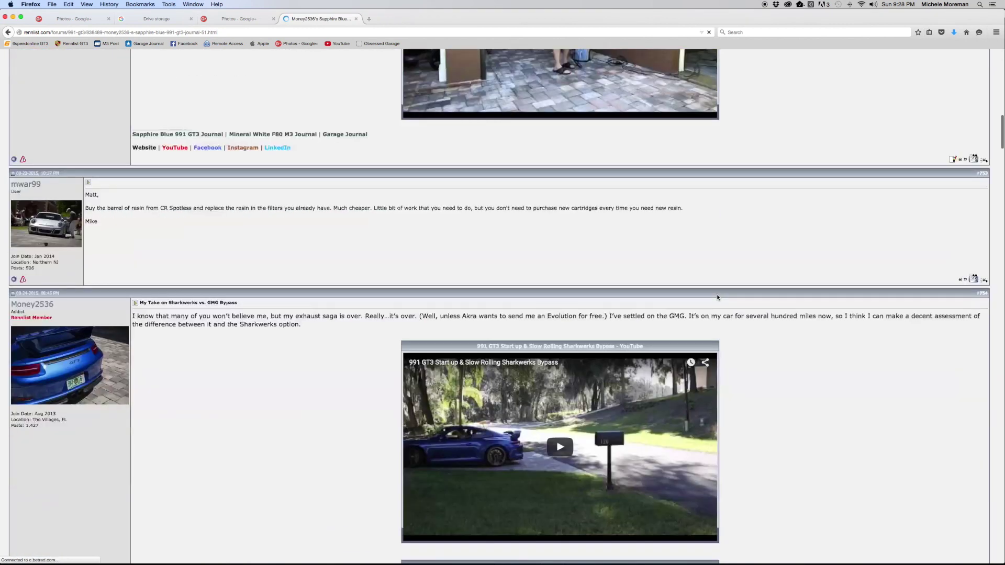
scroll(718, 297, down, 20)
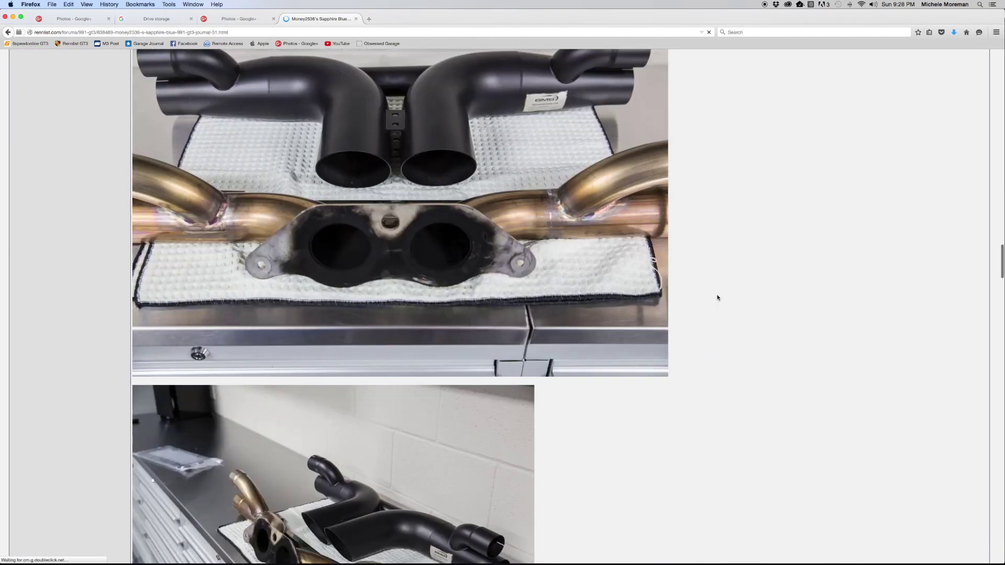
scroll(718, 298, down, 20)
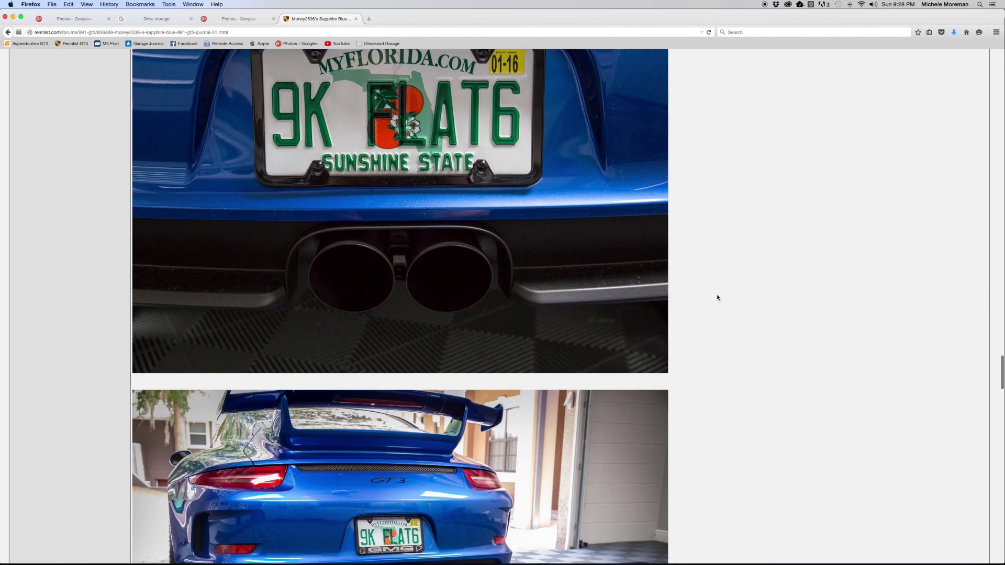
scroll(717, 297, down, 20)
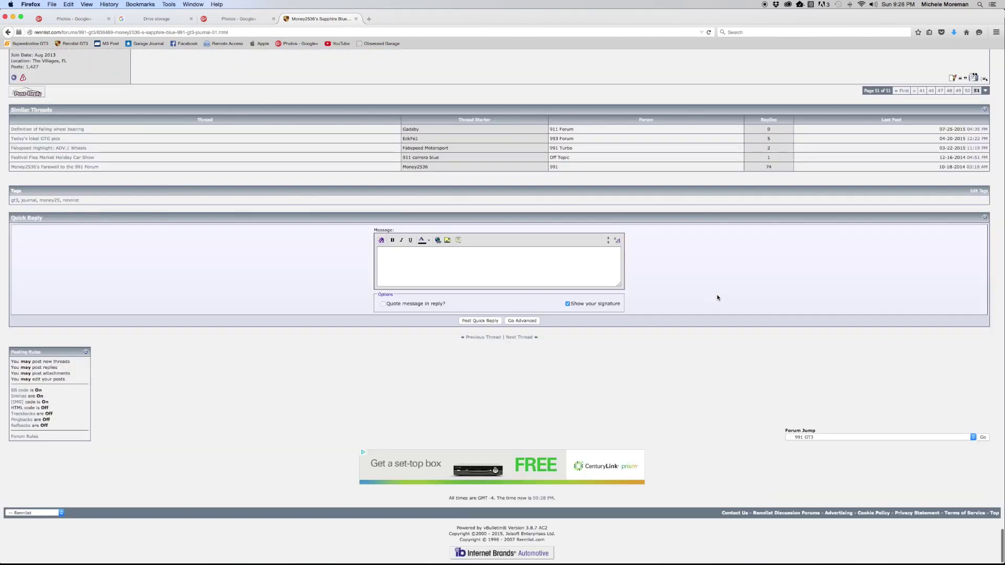
scroll(717, 297, up, 3)
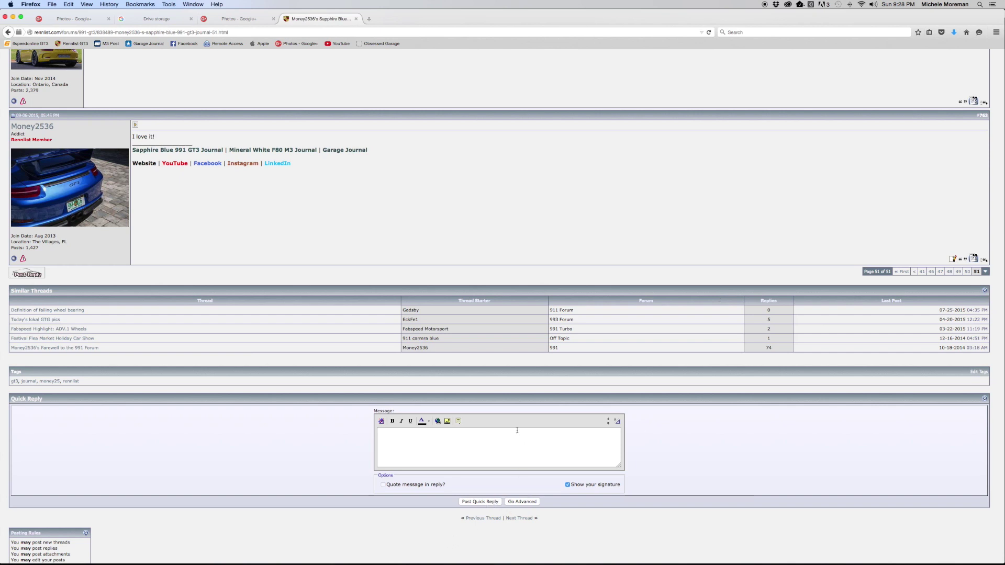
scroll(516, 430, up, 5)
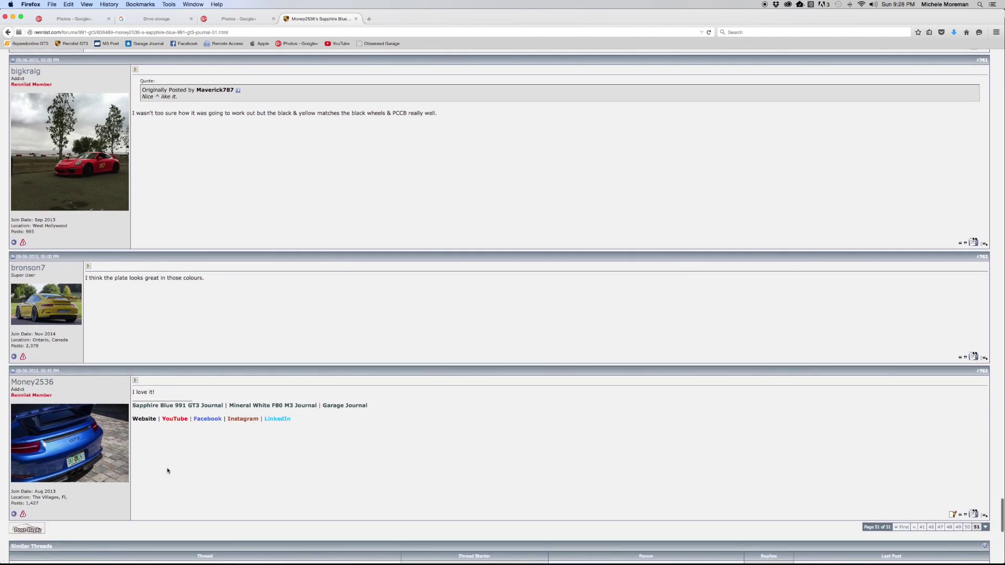
scroll(203, 456, down, 3)
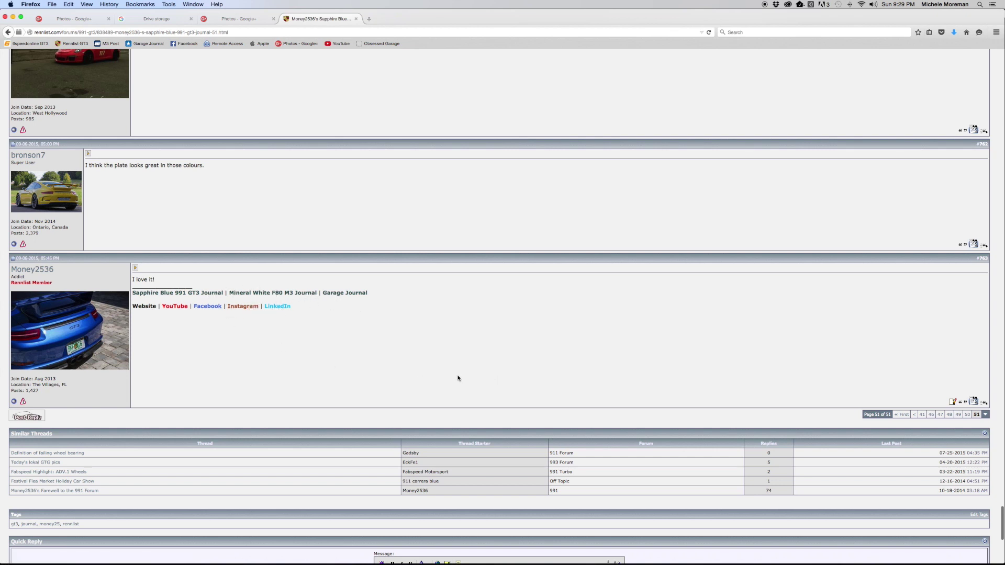
scroll(439, 378, down, 4)
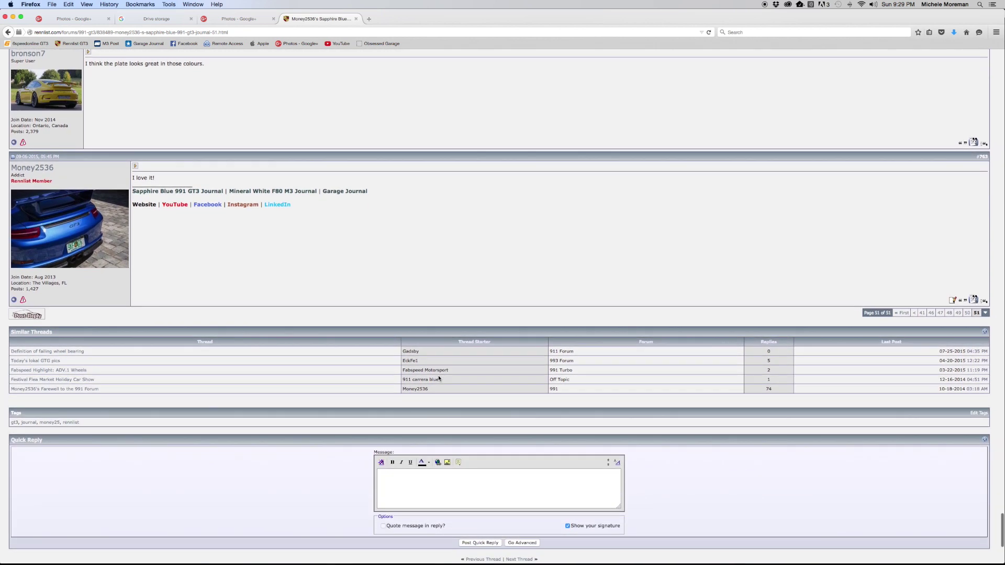
scroll(439, 377, down, 2)
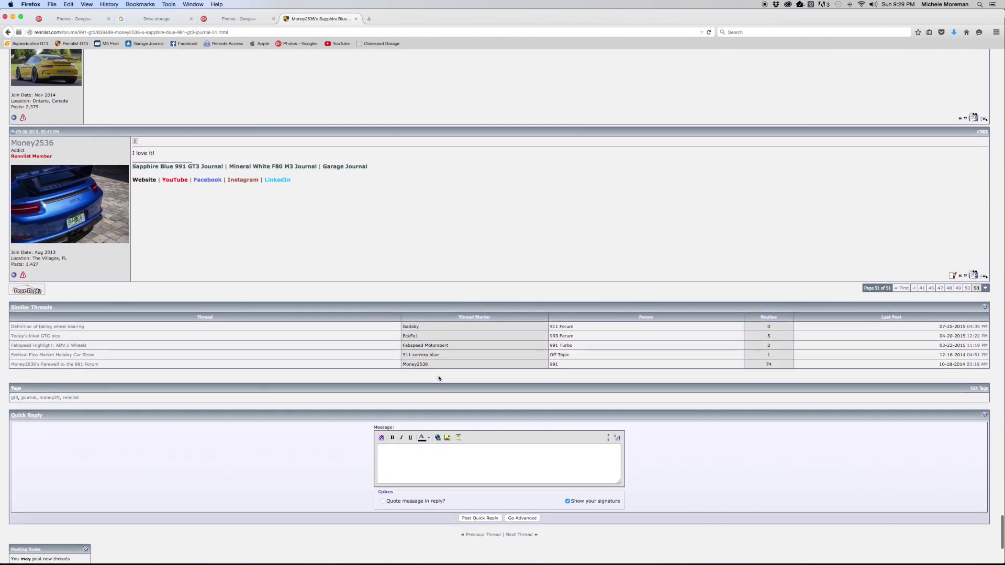
scroll(439, 378, down, 2)
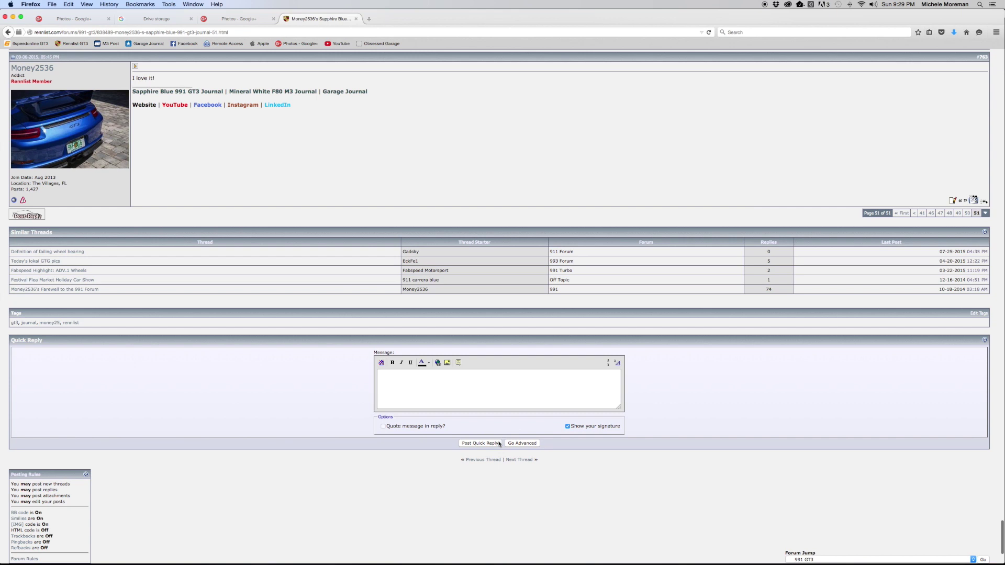
scroll(444, 421, up, 8)
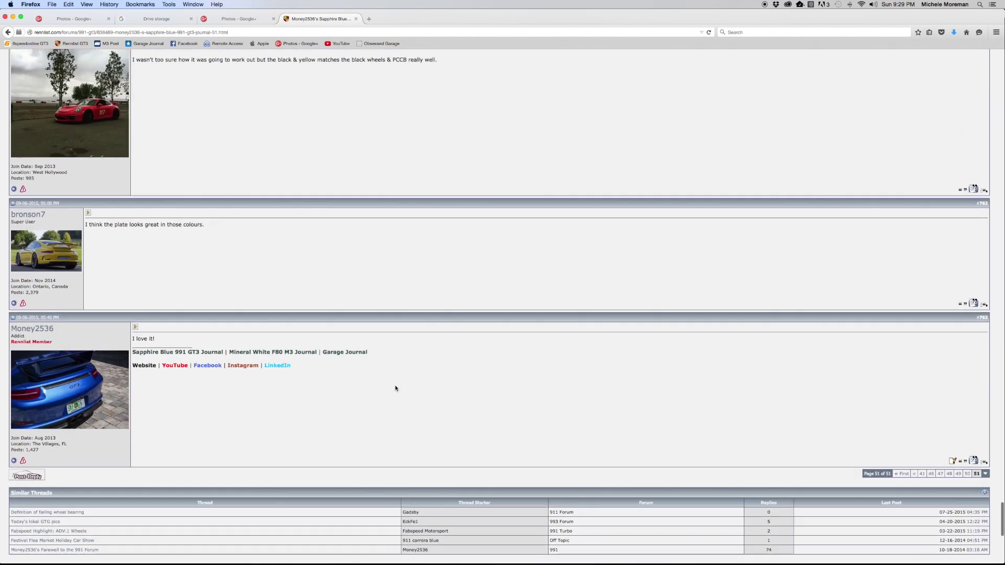
scroll(632, 434, down, 8)
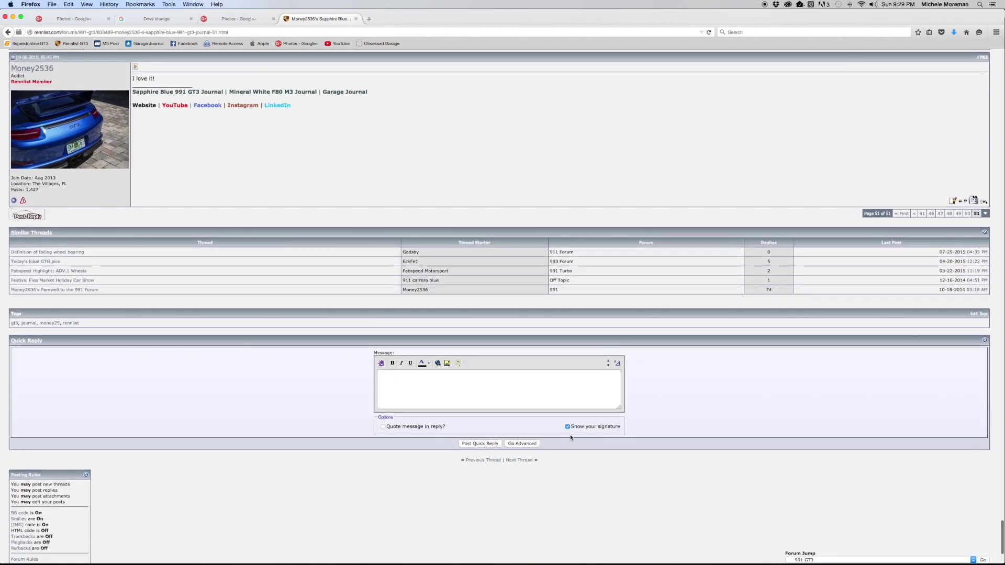
Open the advanced reply form and title the reply 'First Shoot of GT3 & M3 Together'.
click(517, 438)
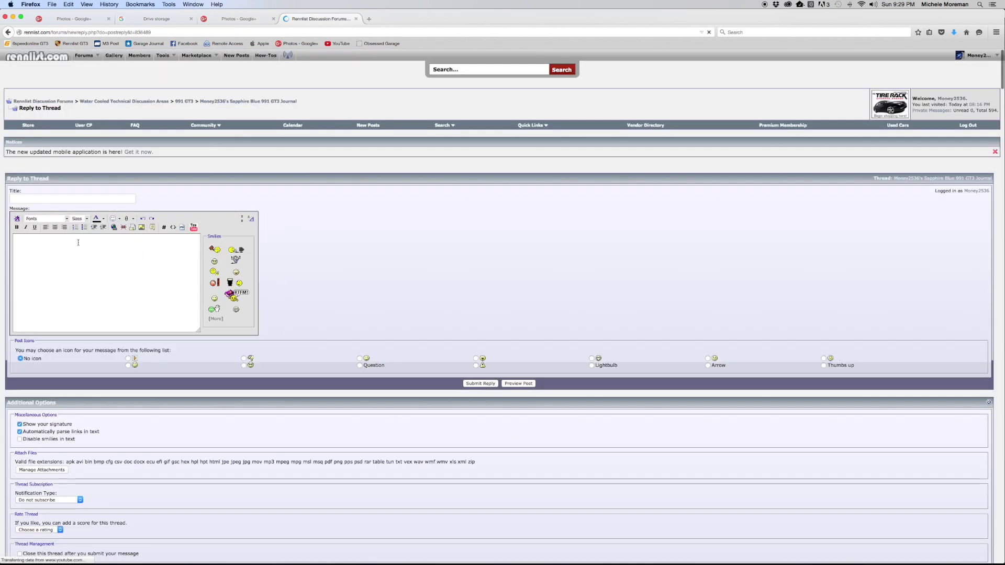
click(43, 200)
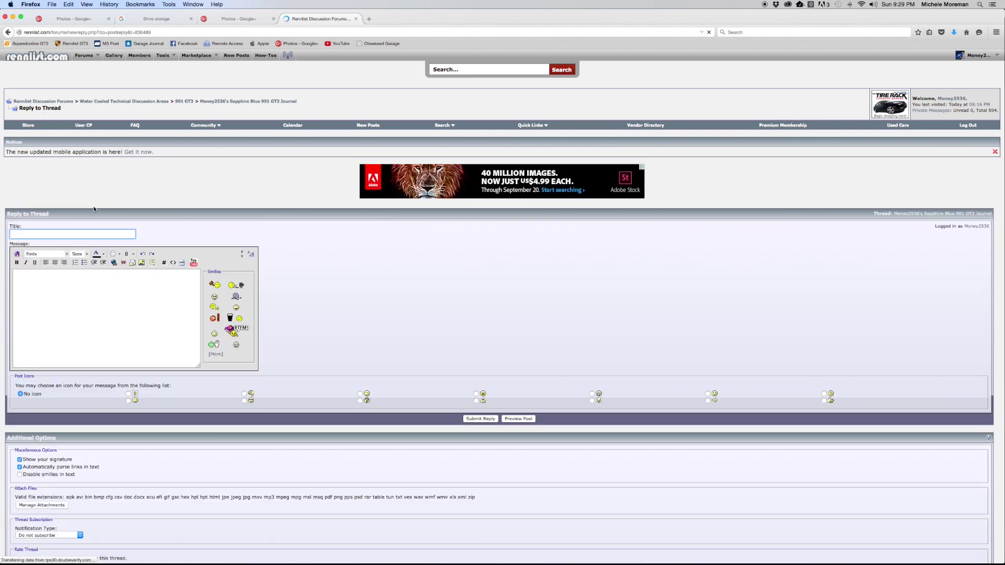
text(First S)
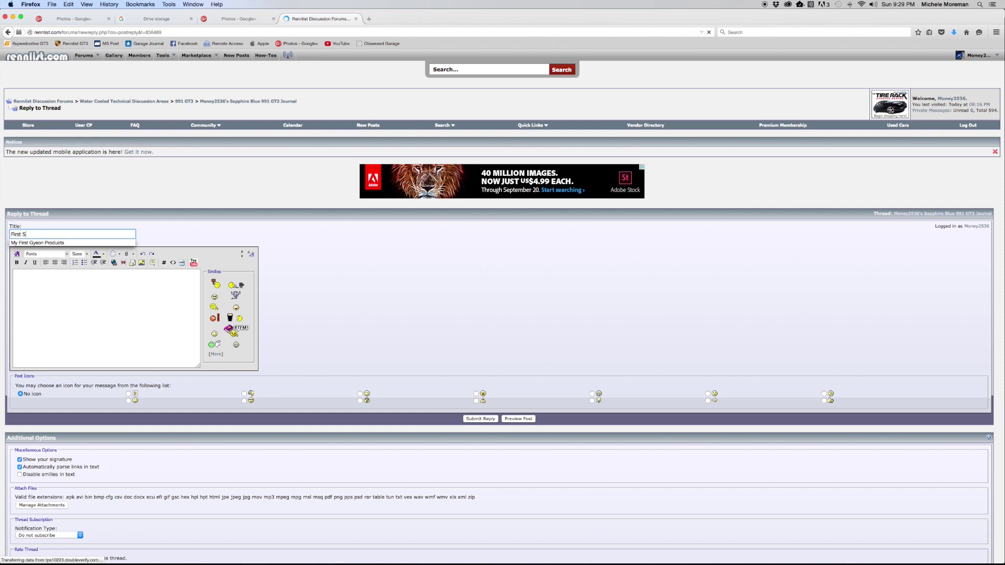
text(hoot of Bot)
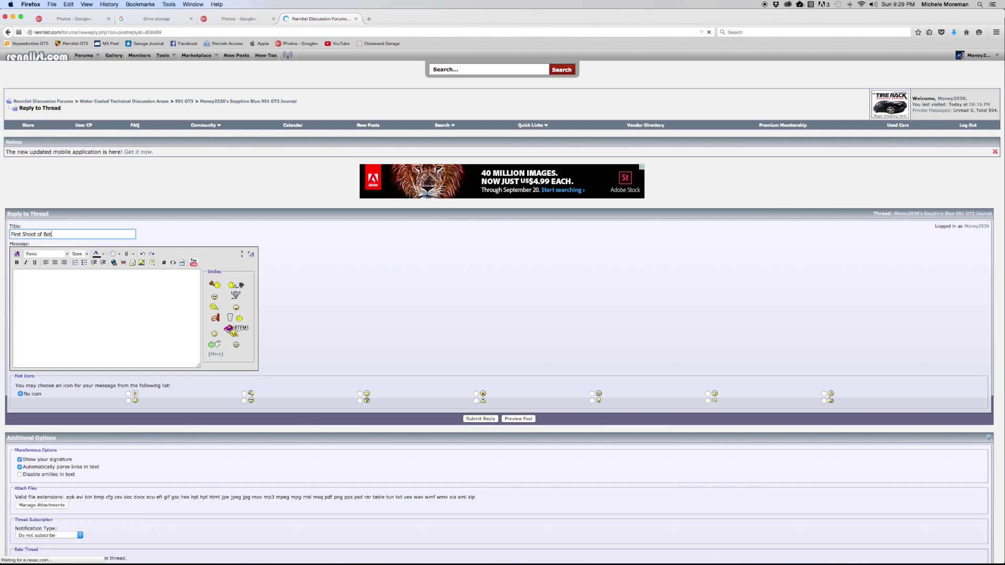
text(h)
key(BackSpace)
key(BackSpace)
key(BackSpace)
key(BackSpace)
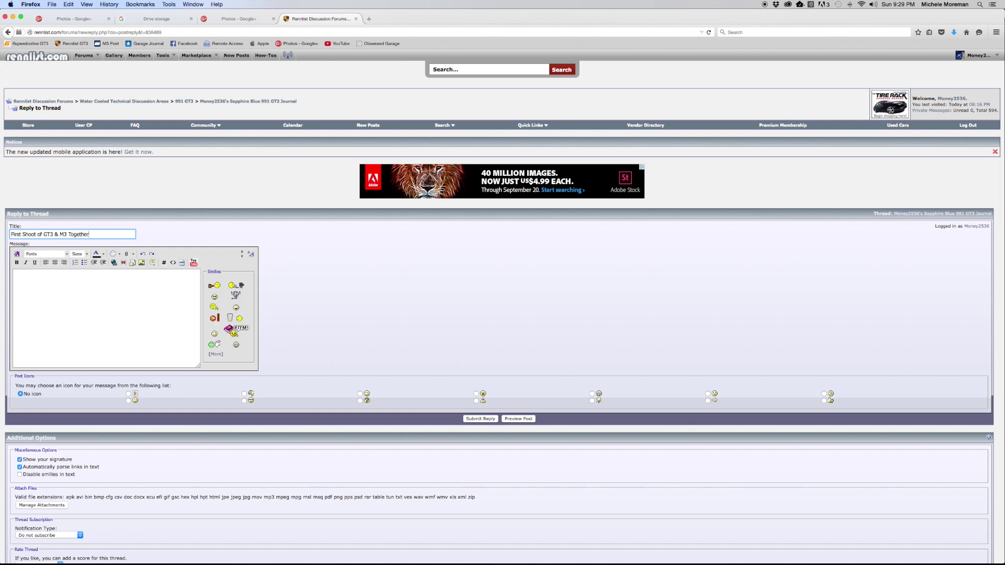
click(15, 273)
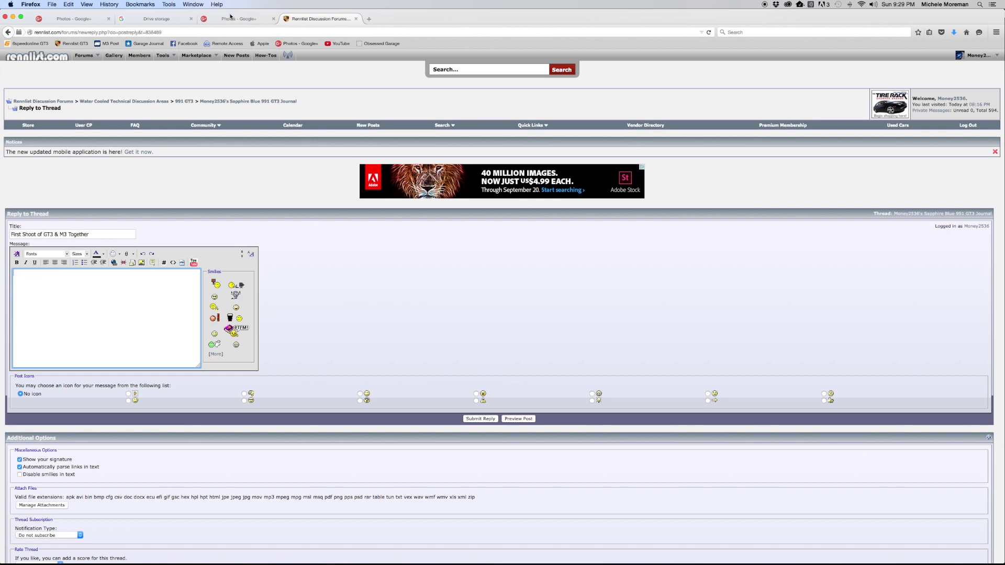
Back in the Google+ upload, delete the two blank placeholder photos.
click(230, 19)
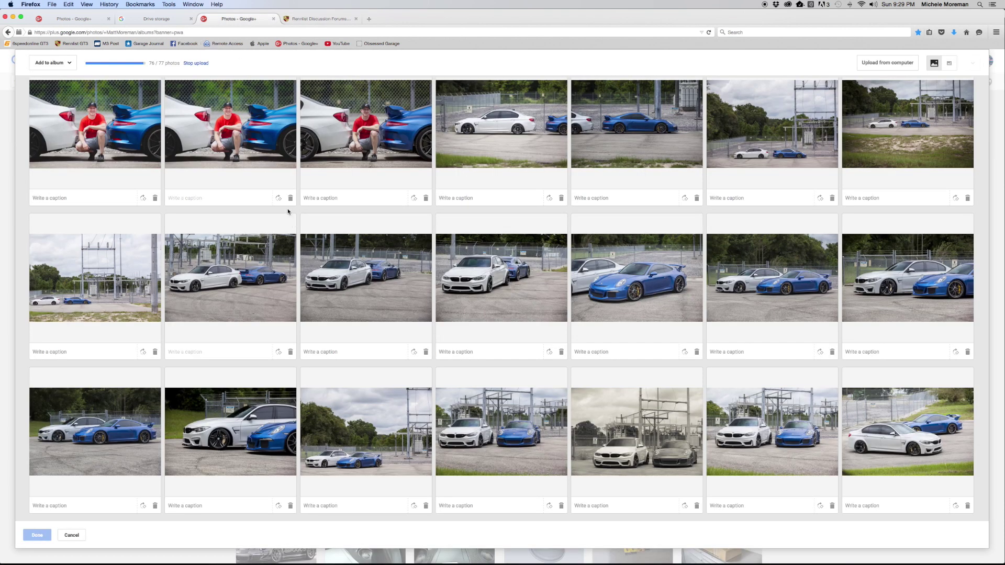
scroll(291, 228, down, 1)
scroll(292, 228, up, 1)
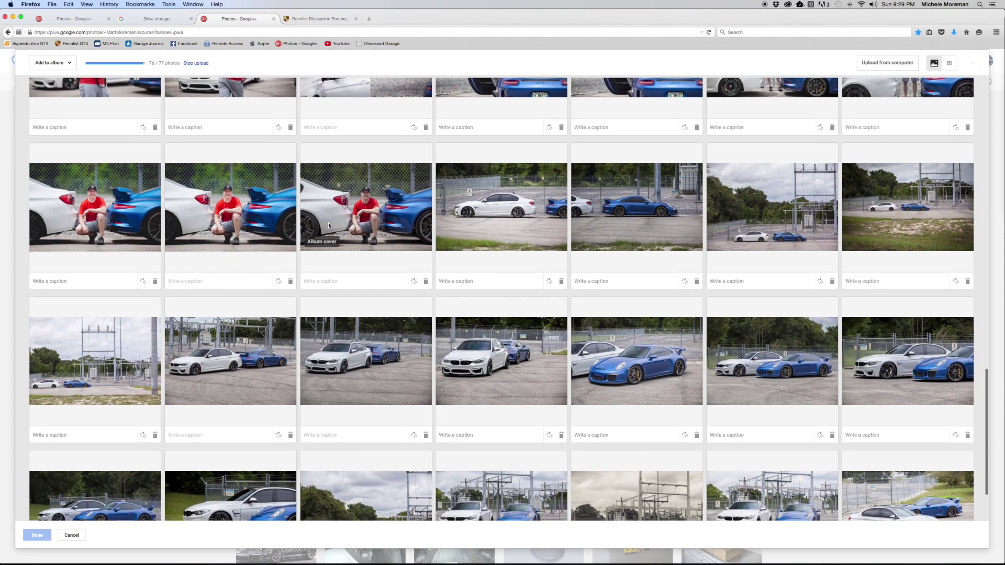
scroll(328, 225, up, 10)
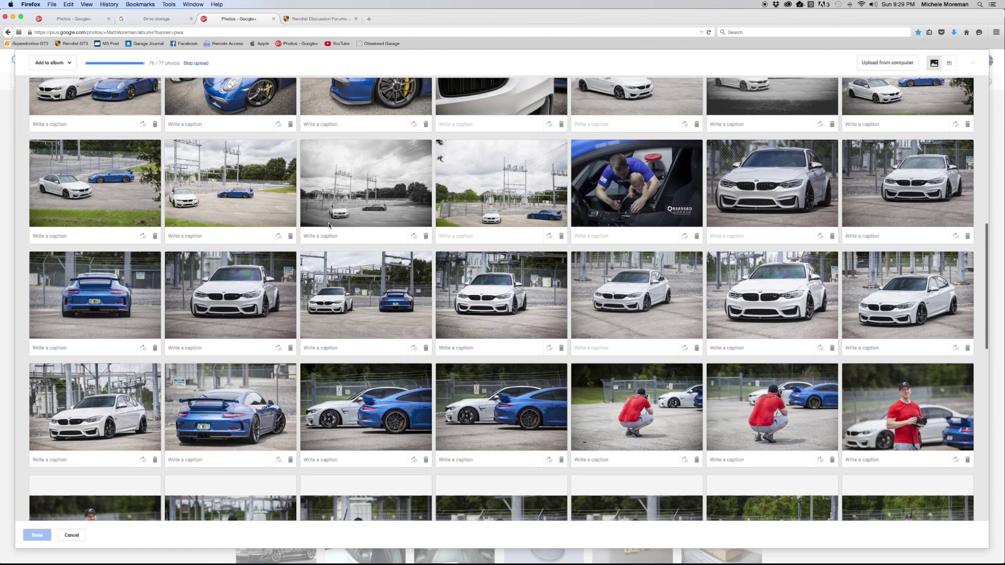
scroll(328, 225, up, 5)
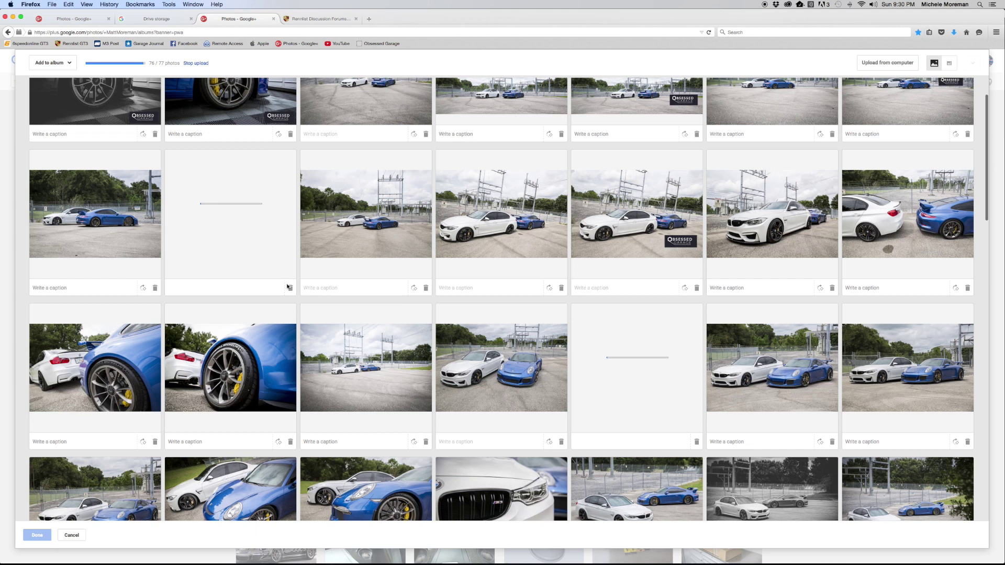
click(289, 288)
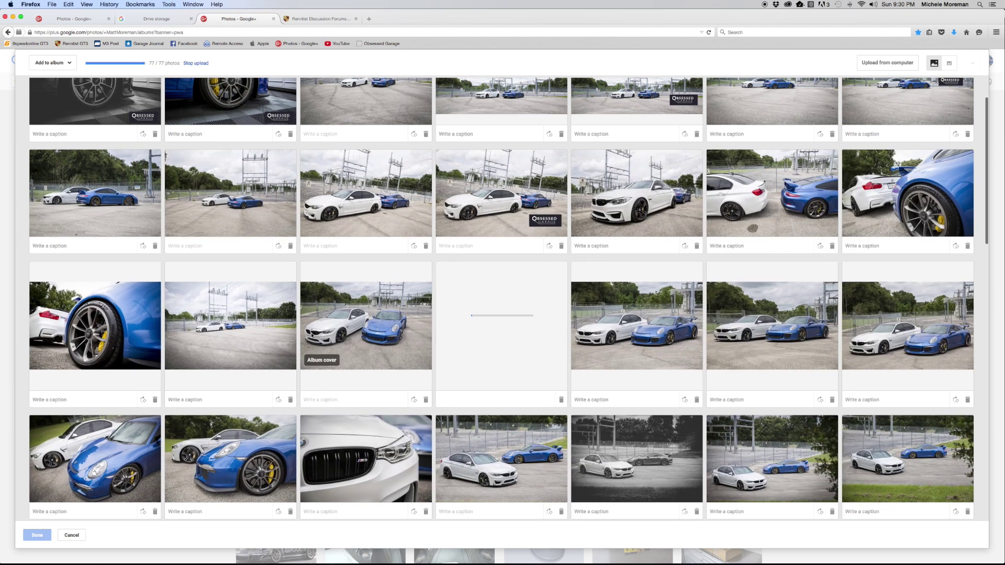
click(561, 401)
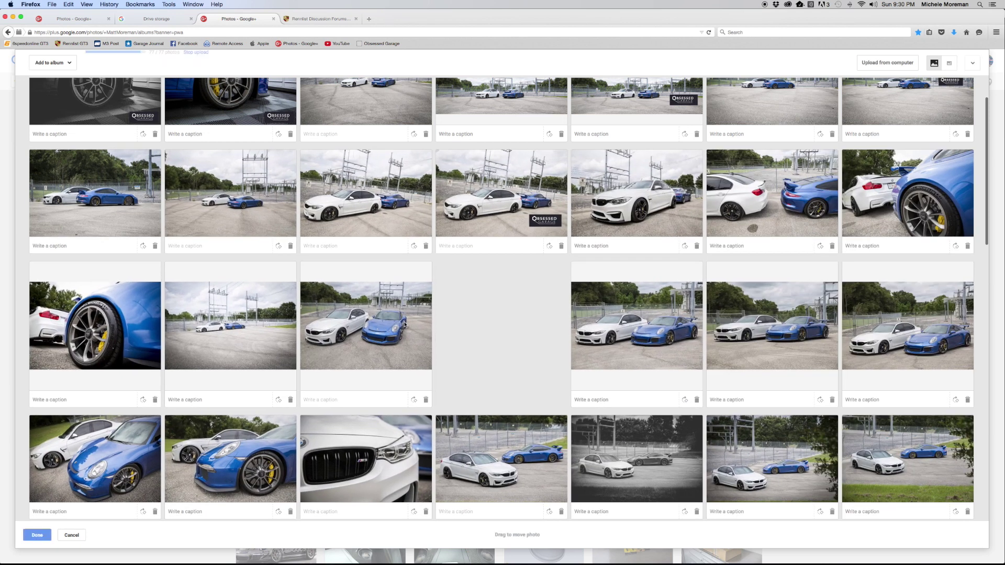
Finish uploading the 77 photos to the album and skip tagging people.
scroll(406, 295, down, 20)
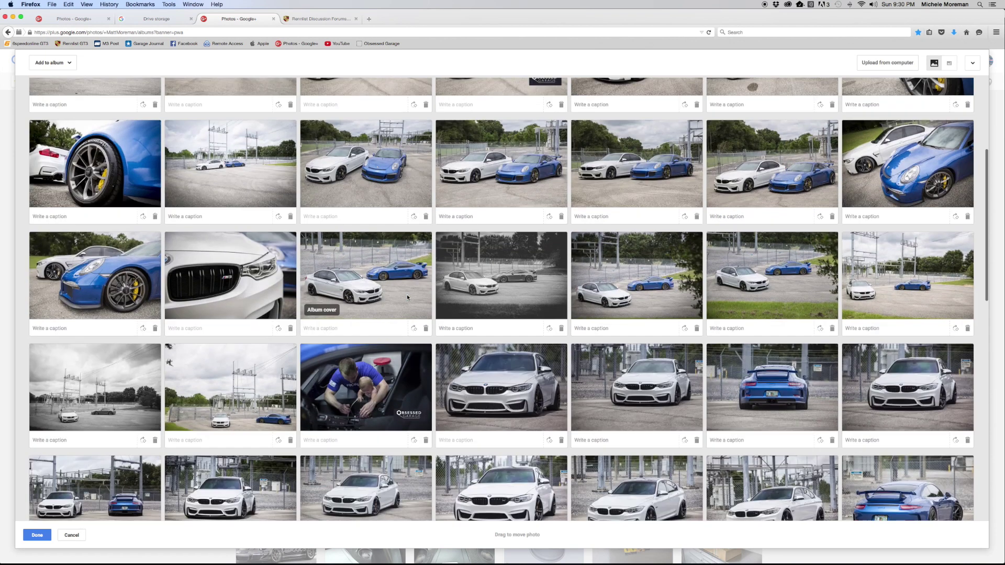
scroll(183, 442, down, 1)
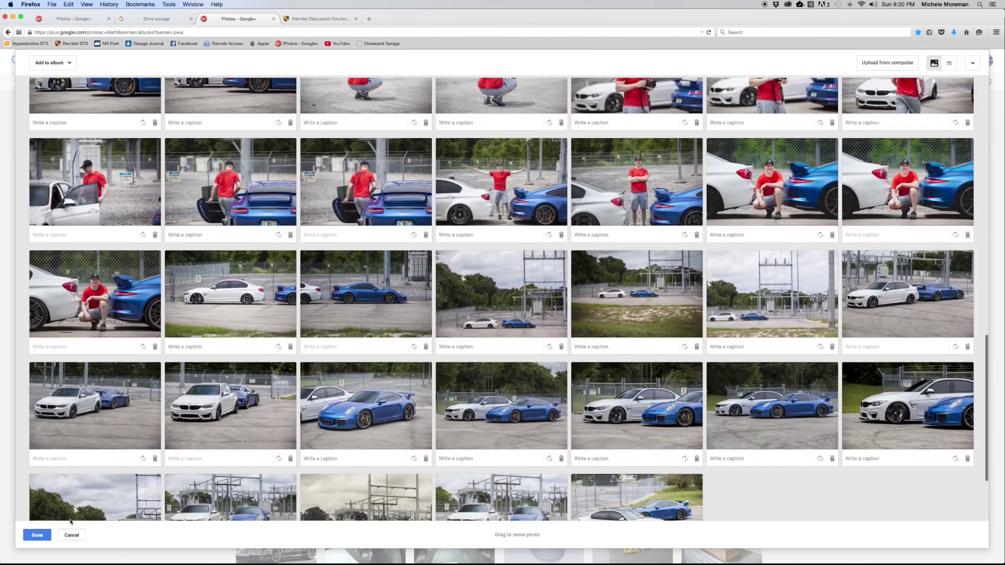
click(37, 534)
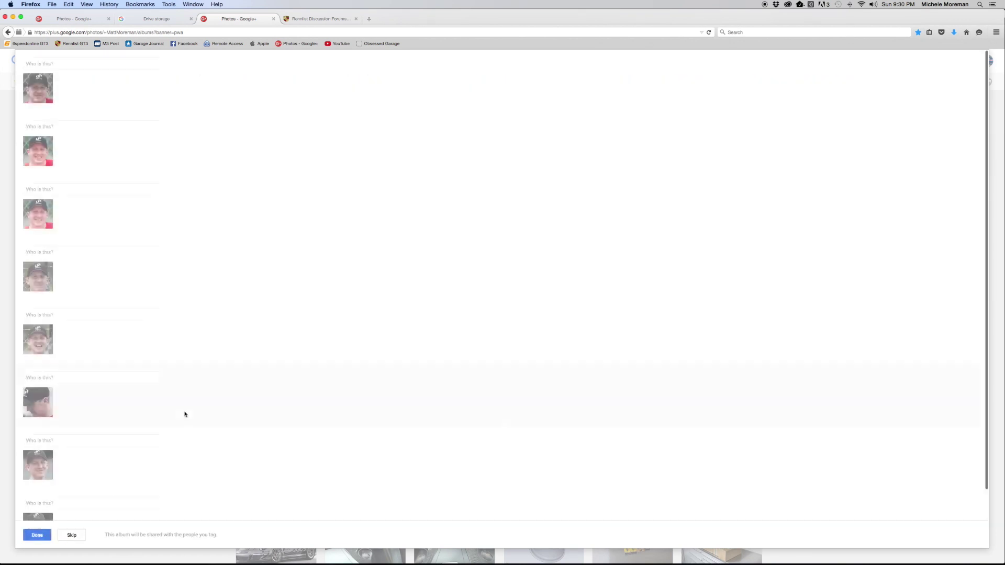
click(70, 535)
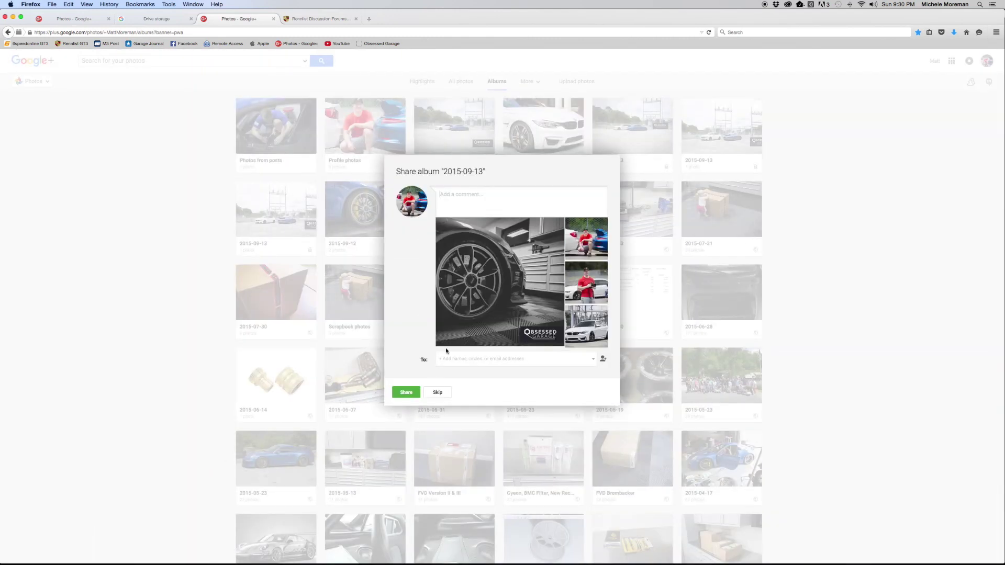
Share the 2015-09-13 album with Public.
click(445, 360)
text(p)
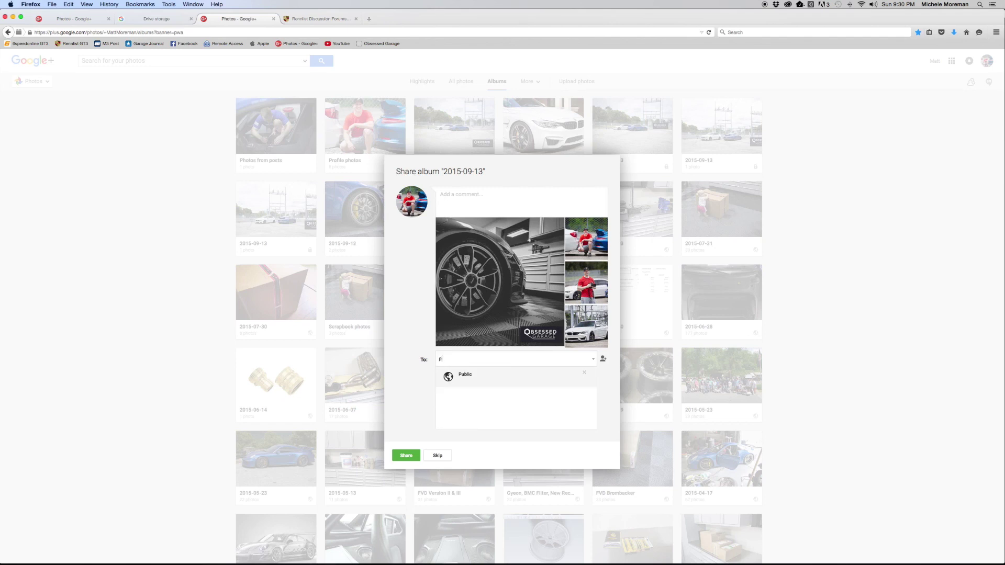
click(459, 375)
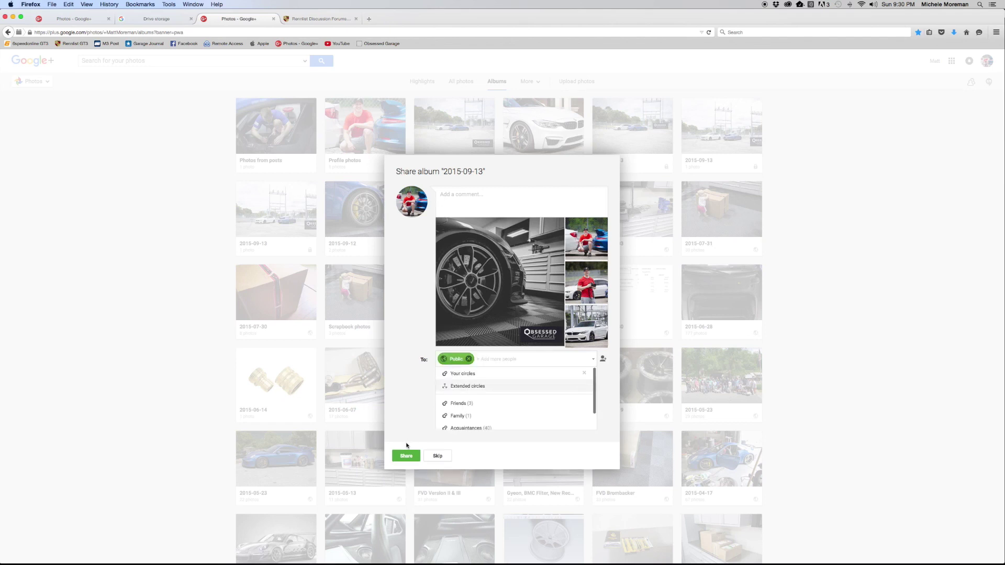
click(406, 456)
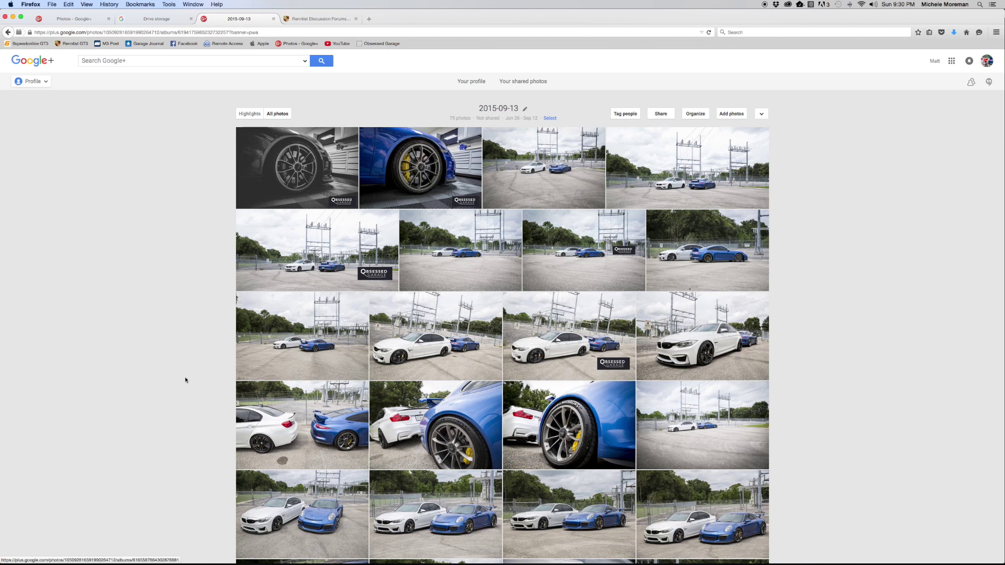
scroll(314, 409, down, 8)
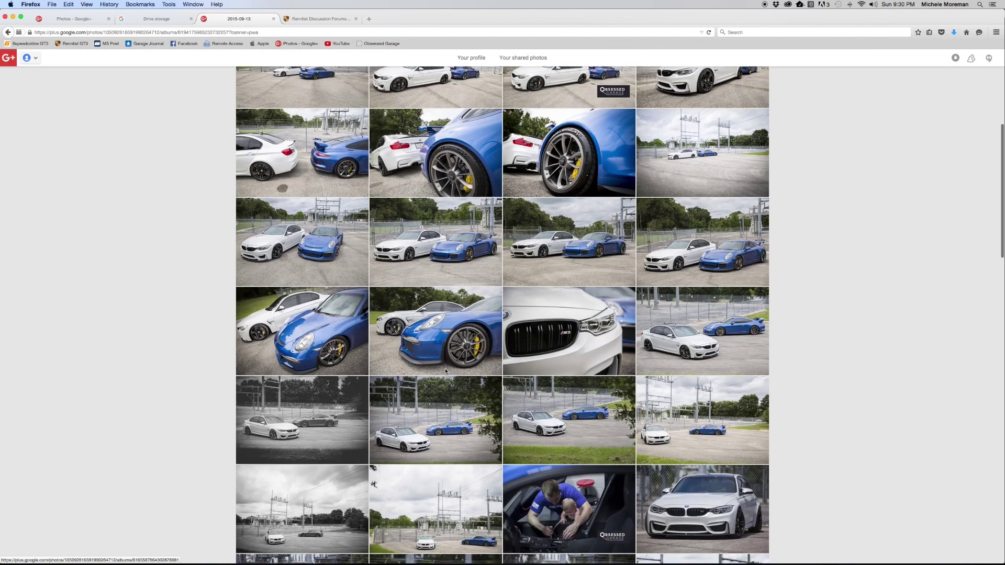
scroll(446, 370, down, 8)
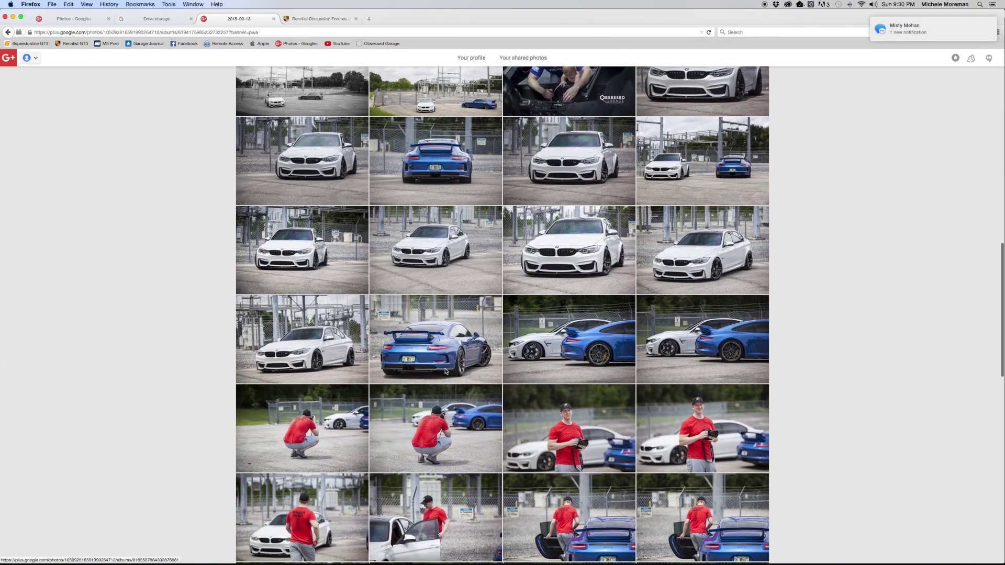
scroll(445, 370, down, 2)
scroll(303, 230, up, 5)
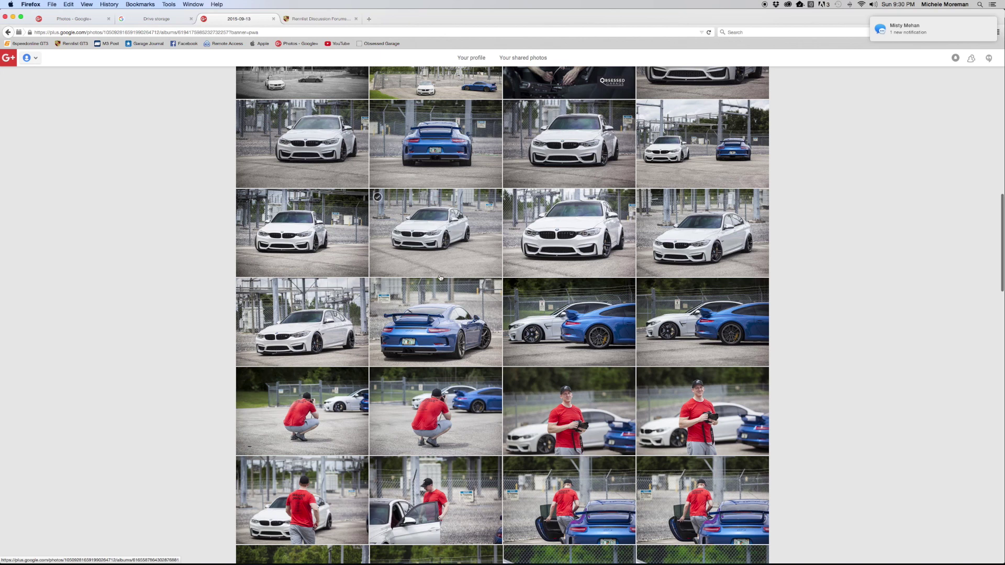
scroll(403, 285, up, 5)
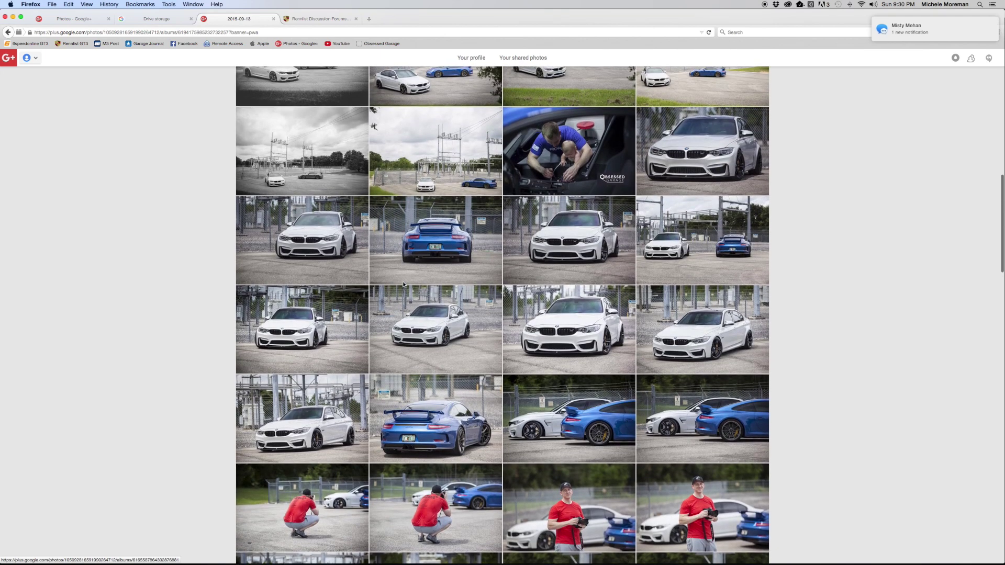
scroll(403, 281, up, 10)
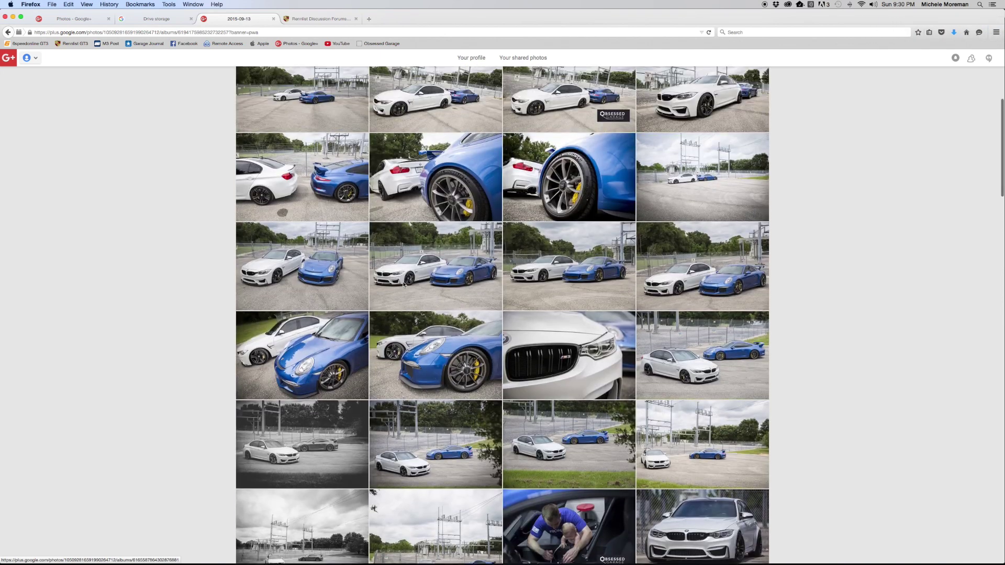
scroll(403, 281, up, 6)
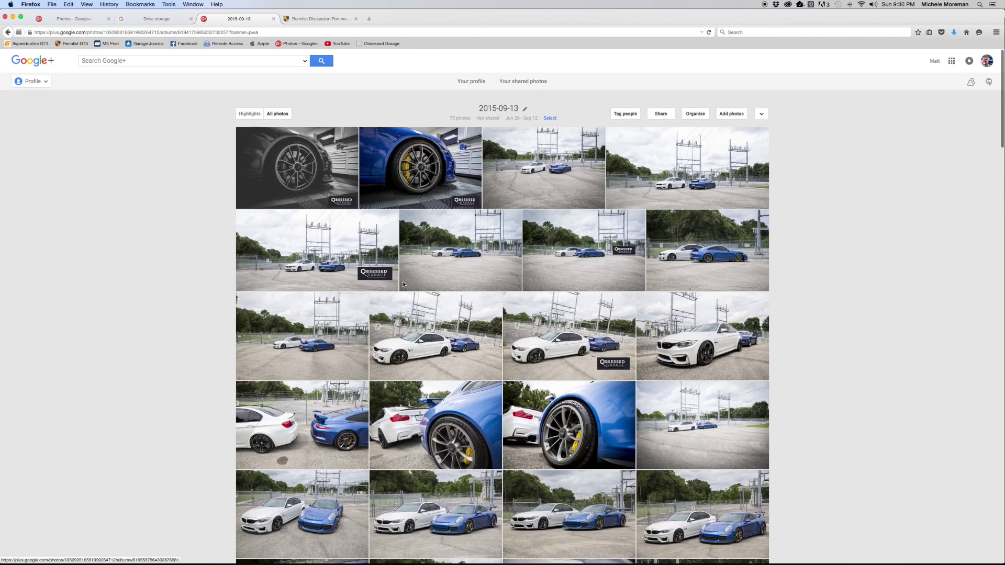
mouse_move(404, 281)
click(323, 20)
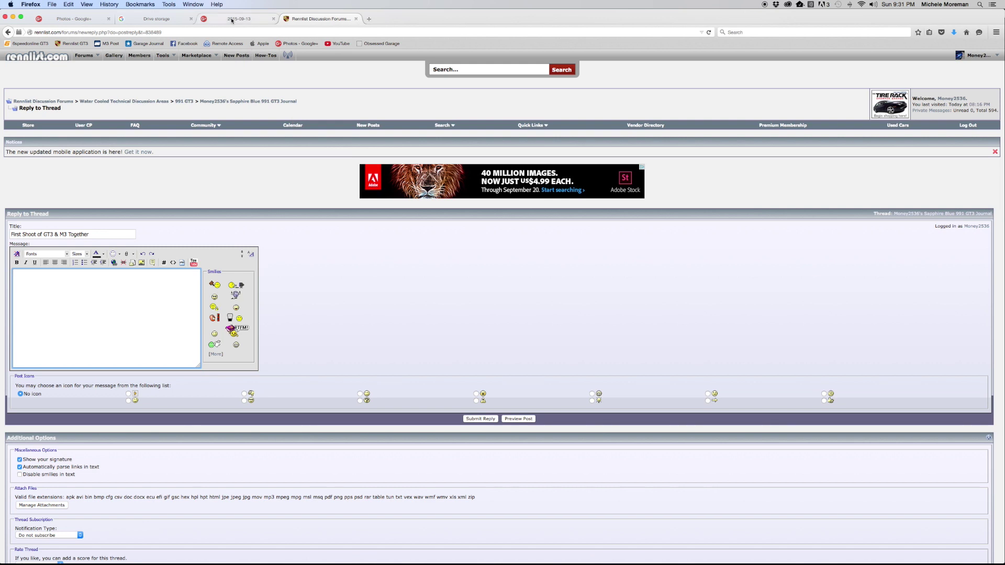
Close the Drive storage and extra Google+ Photos tabs, returning to the 2015-09-13 album.
click(190, 19)
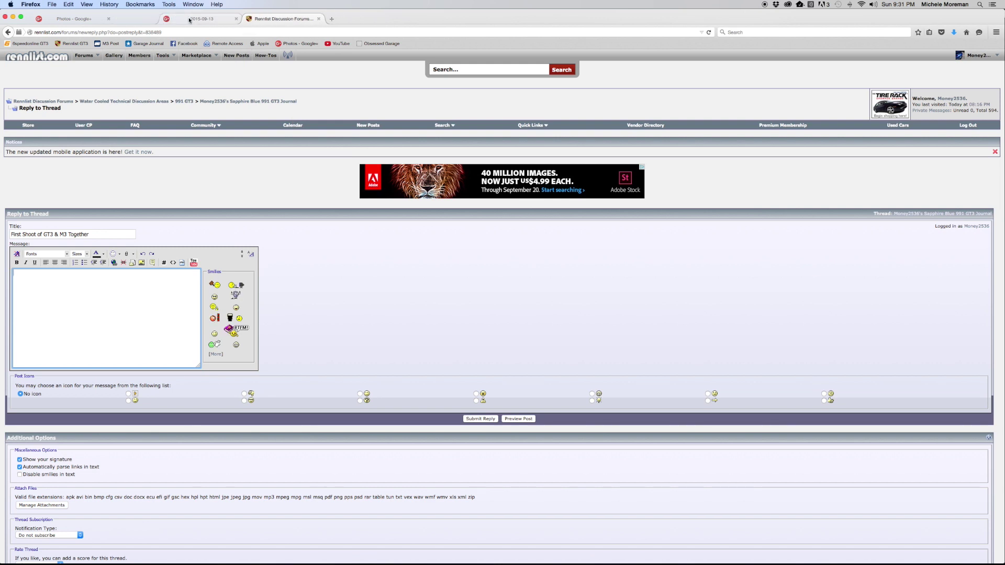
click(109, 19)
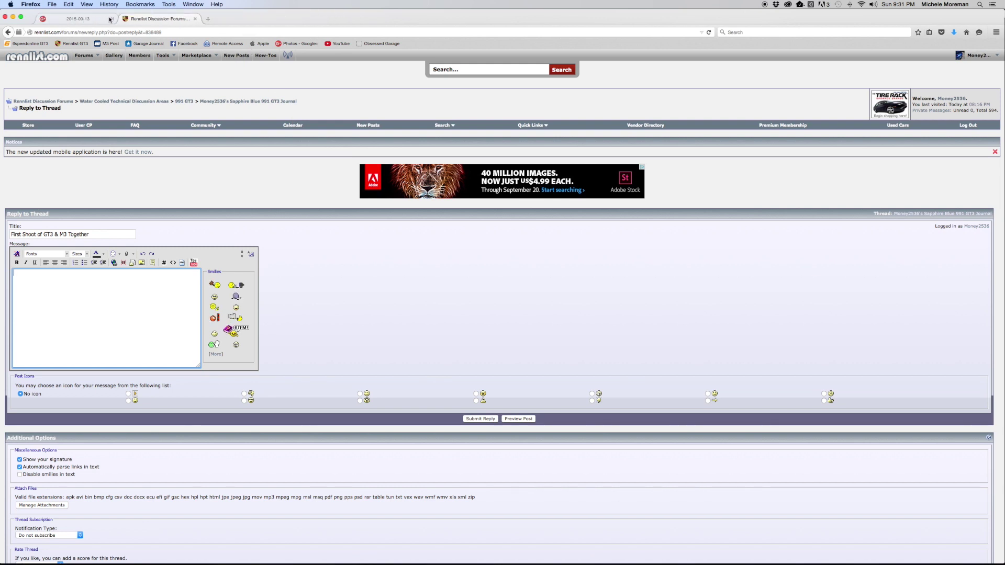
click(107, 19)
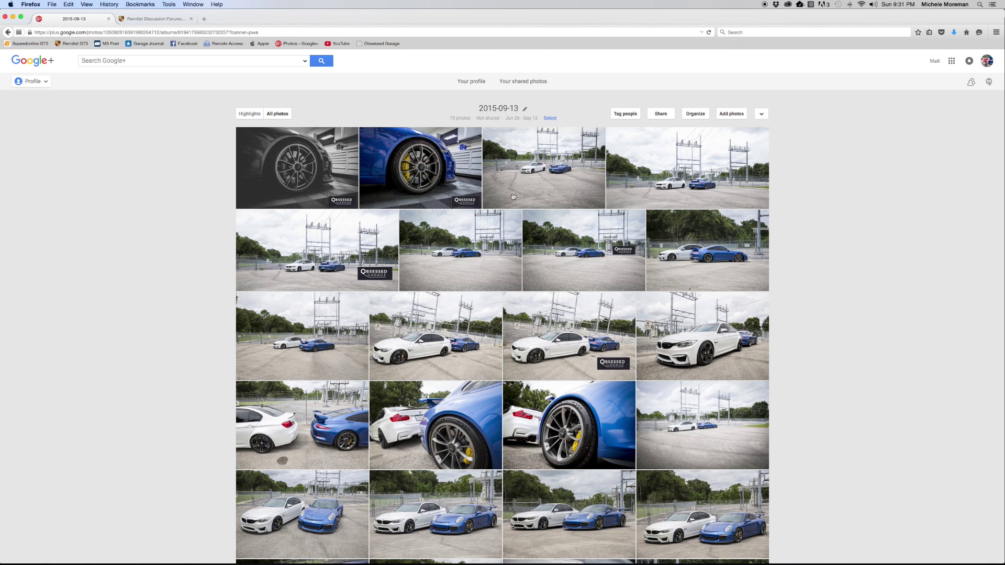
Open the blue GT3 wheel close-up in the album and copy its image location.
click(521, 180)
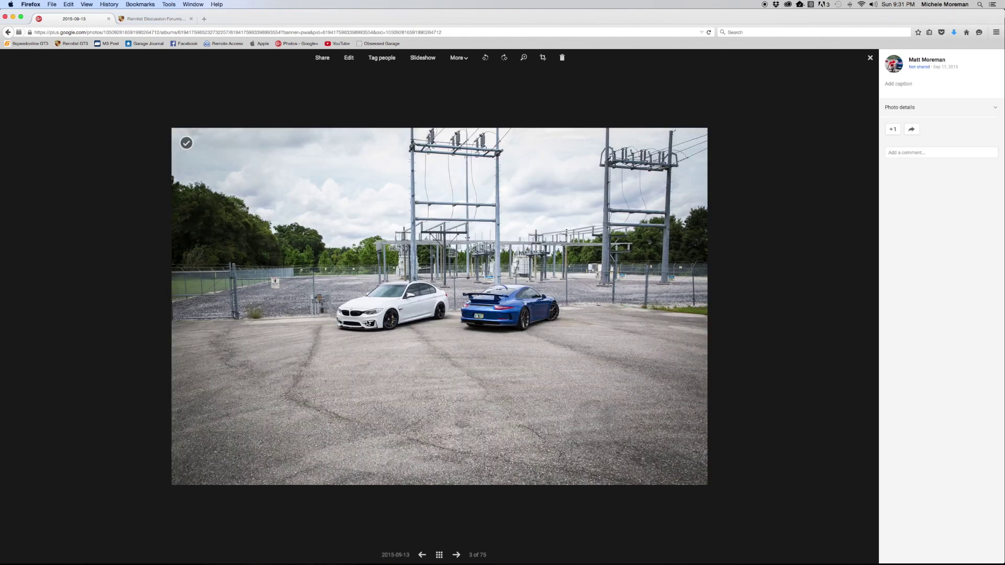
click(422, 556)
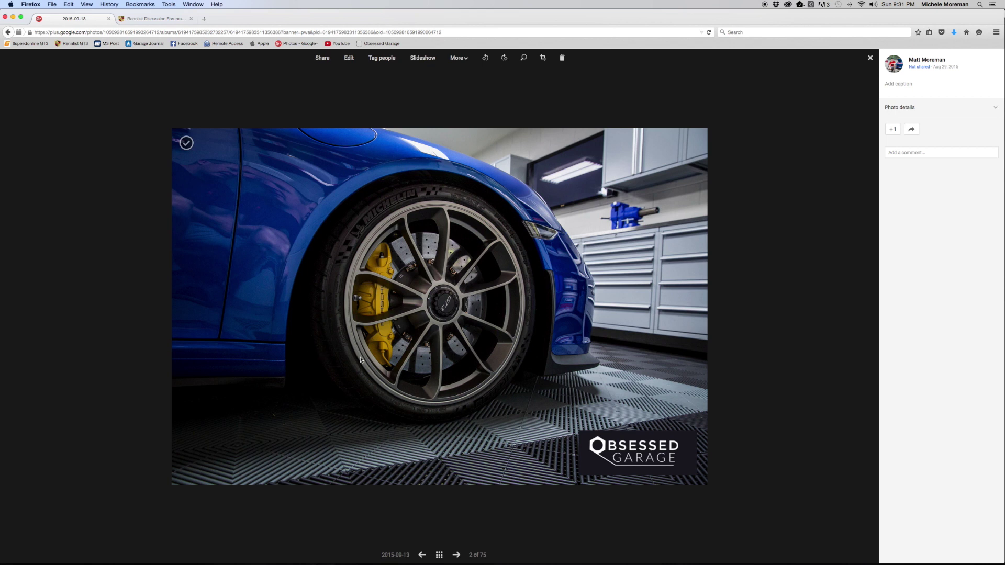
right_click(435, 318)
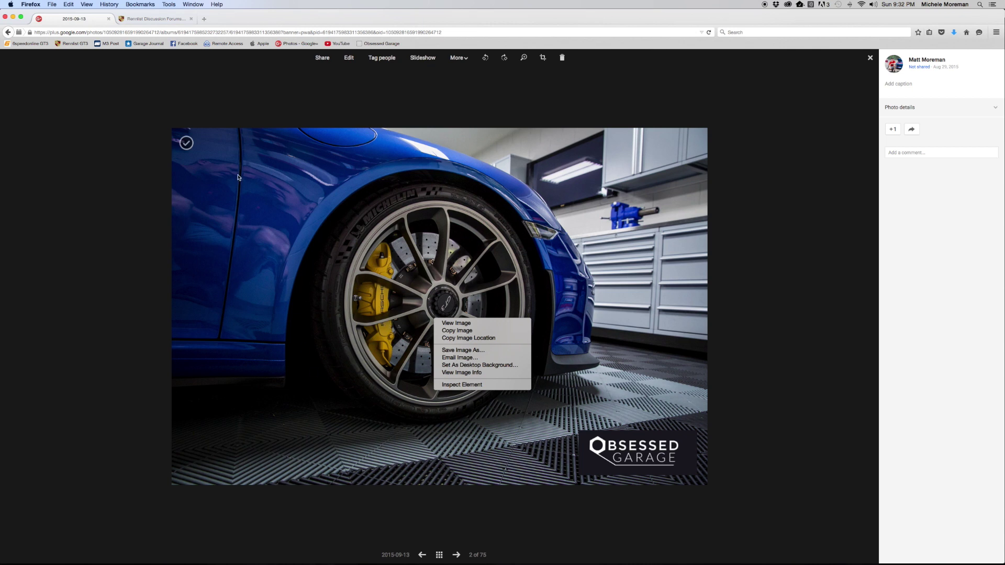
click(160, 20)
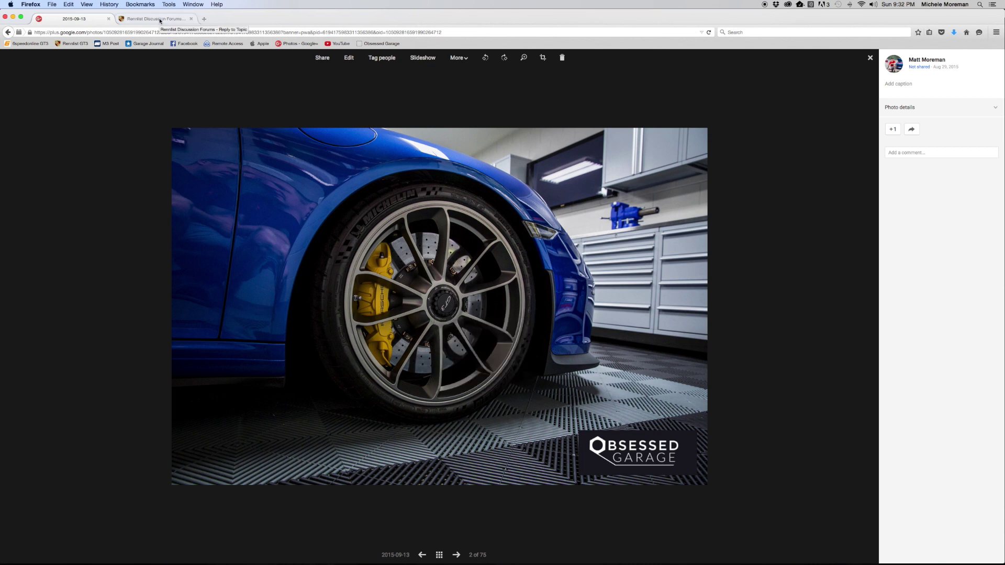
click(160, 20)
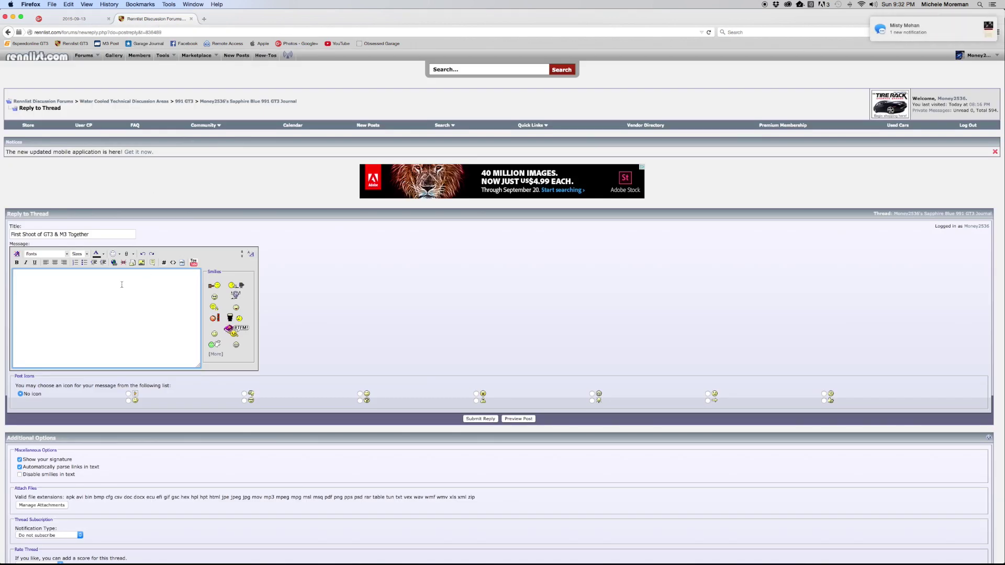
scroll(252, 315, down, 5)
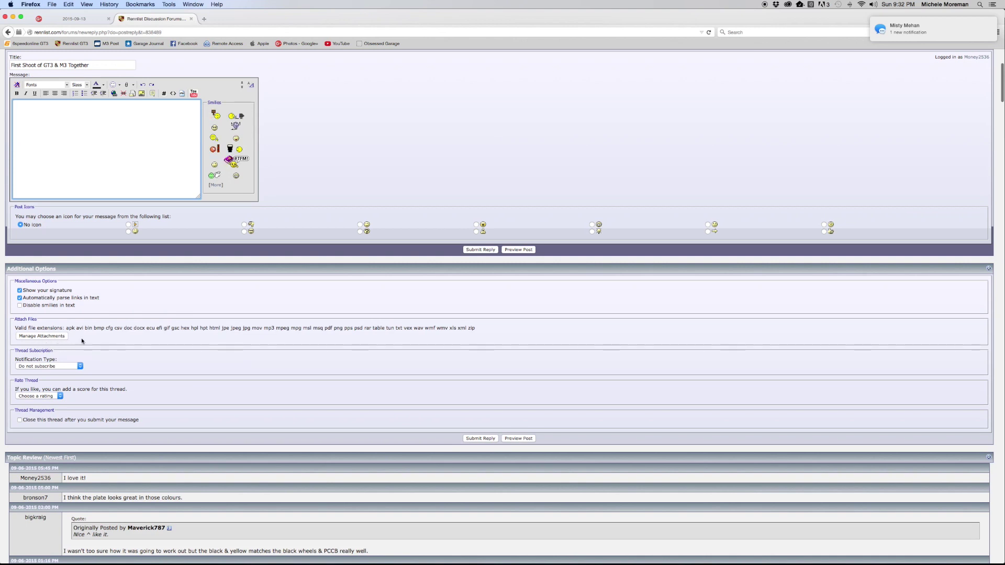
scroll(187, 368, up, 1)
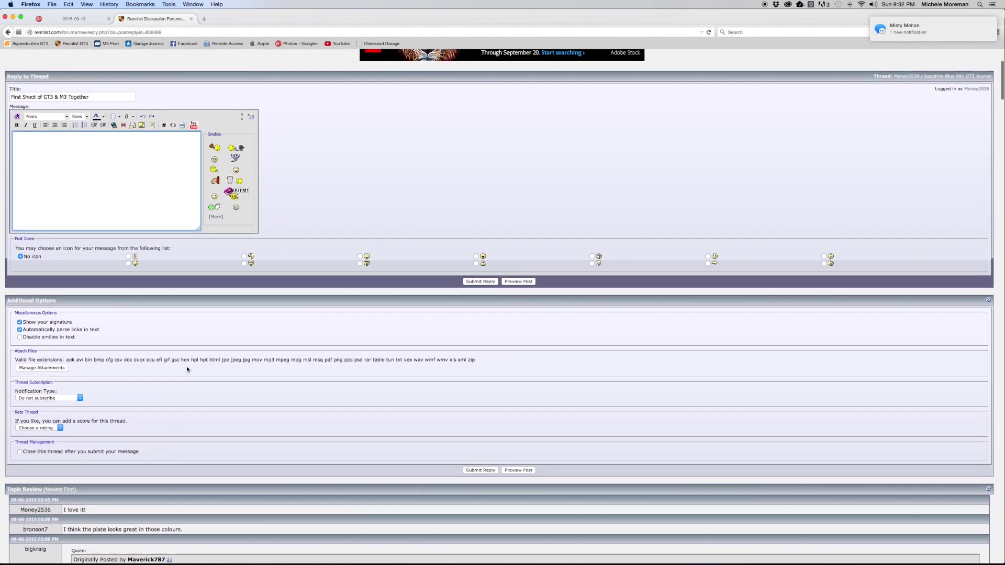
scroll(187, 369, up, 5)
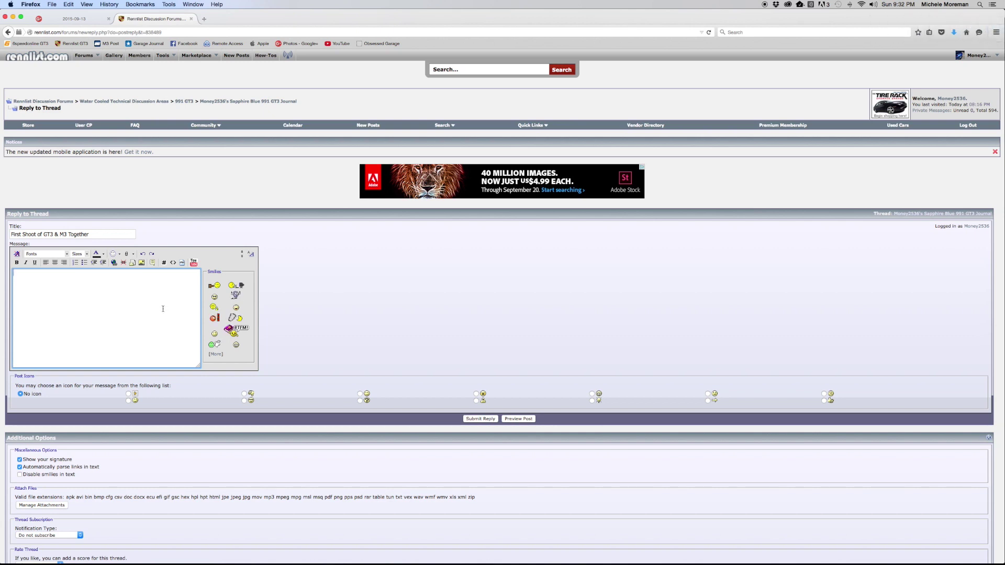
click(70, 19)
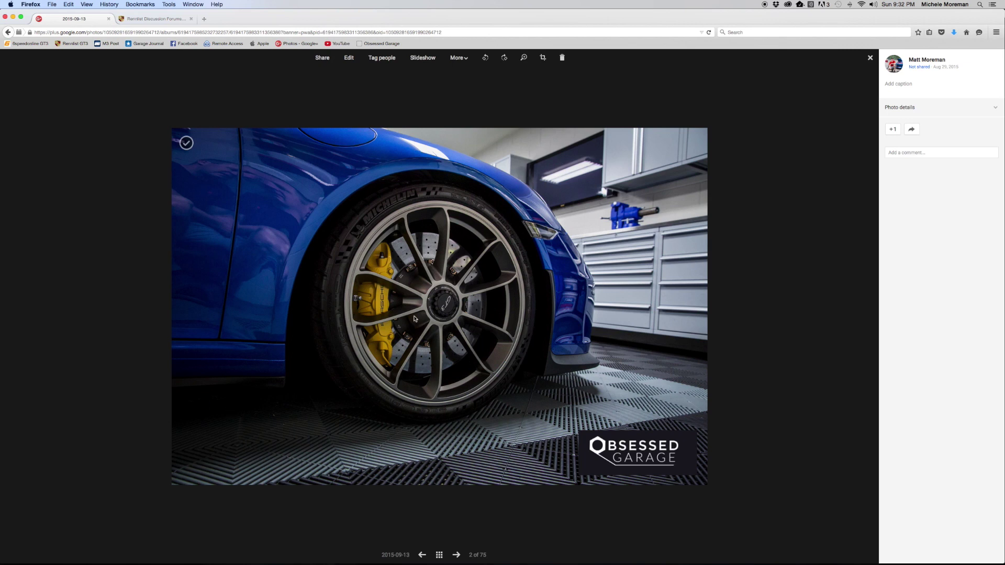
Copy the wheel photo's image address and paste it into Rennlist's Insert Image uploader.
right_click(436, 302)
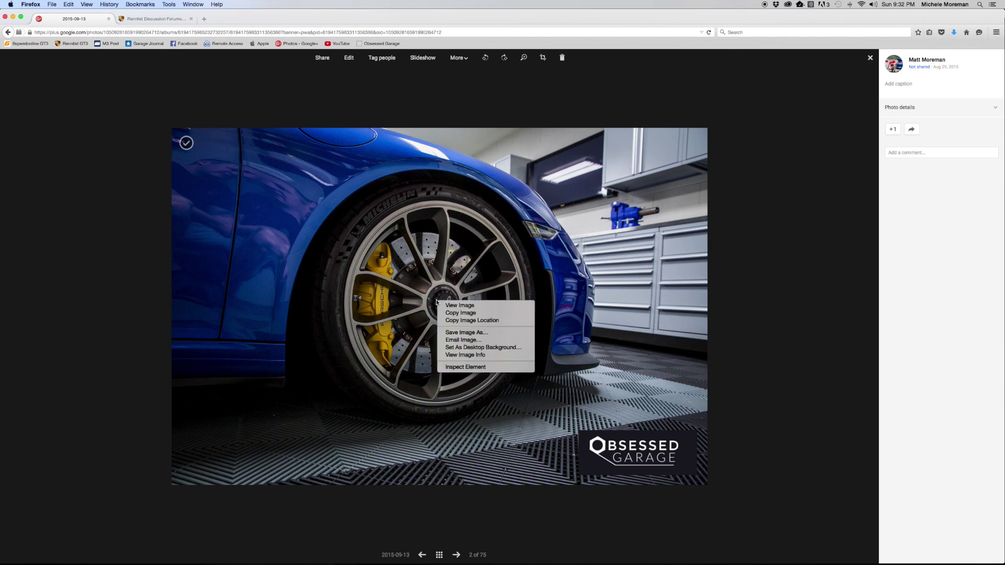
click(452, 321)
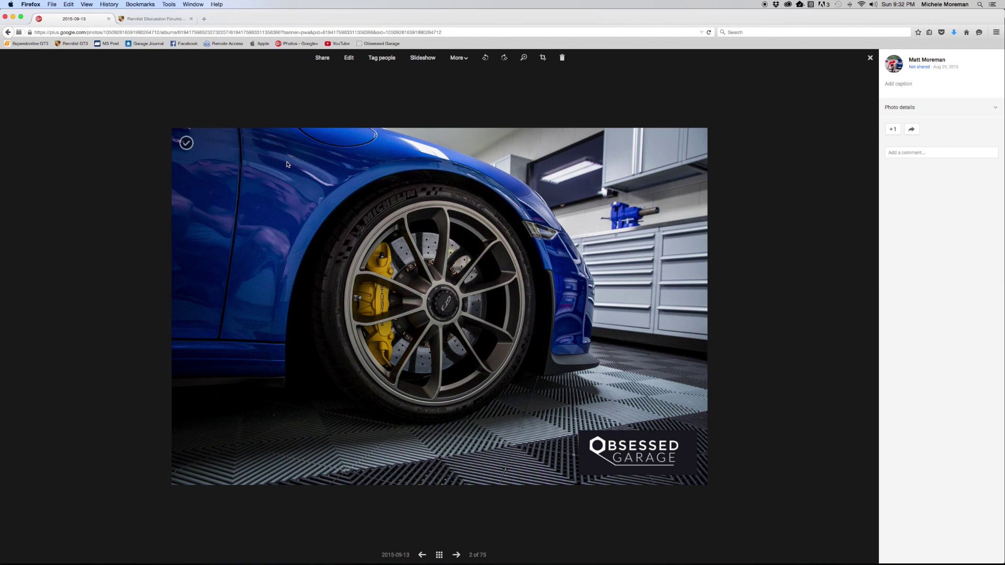
click(150, 20)
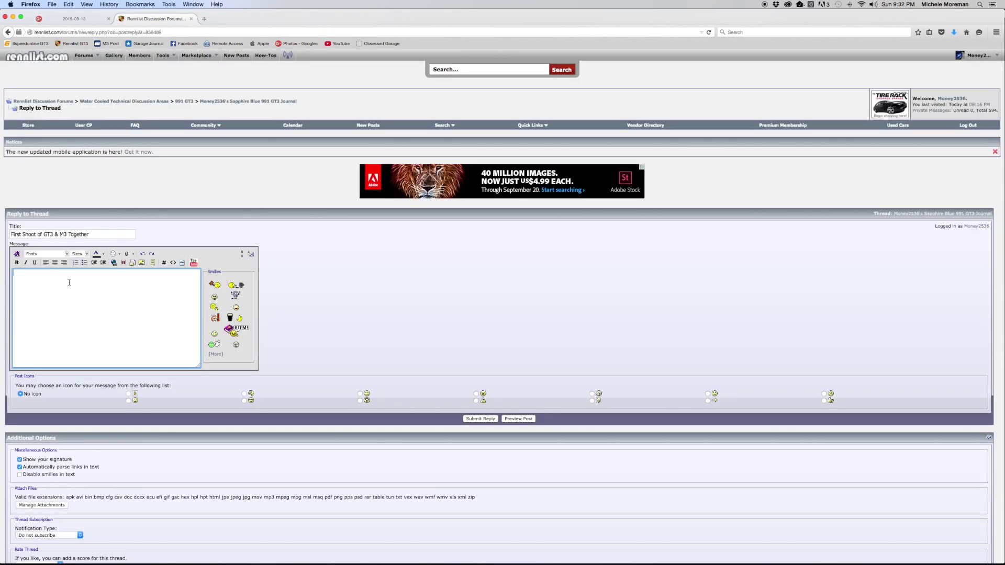
click(141, 263)
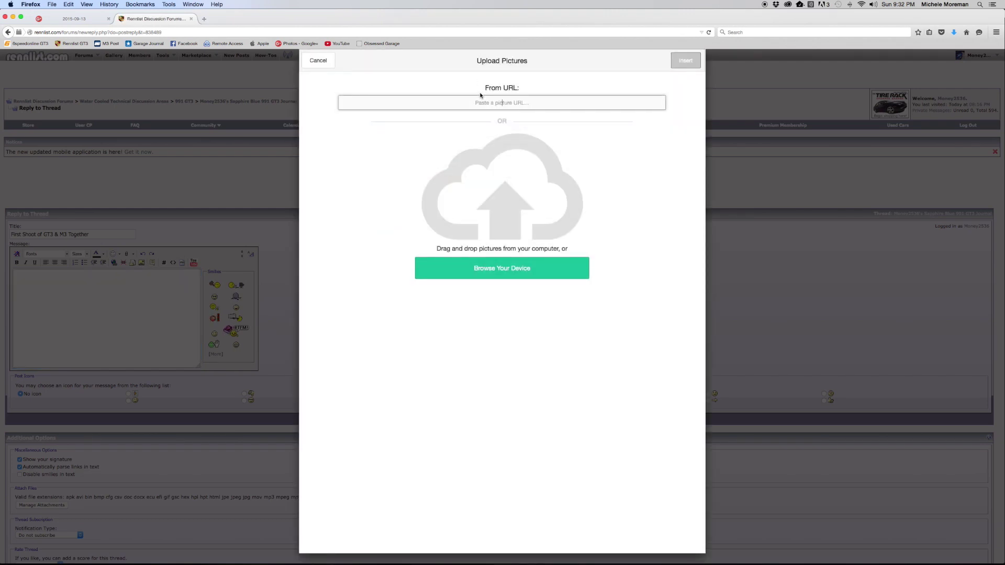
key(super+v)
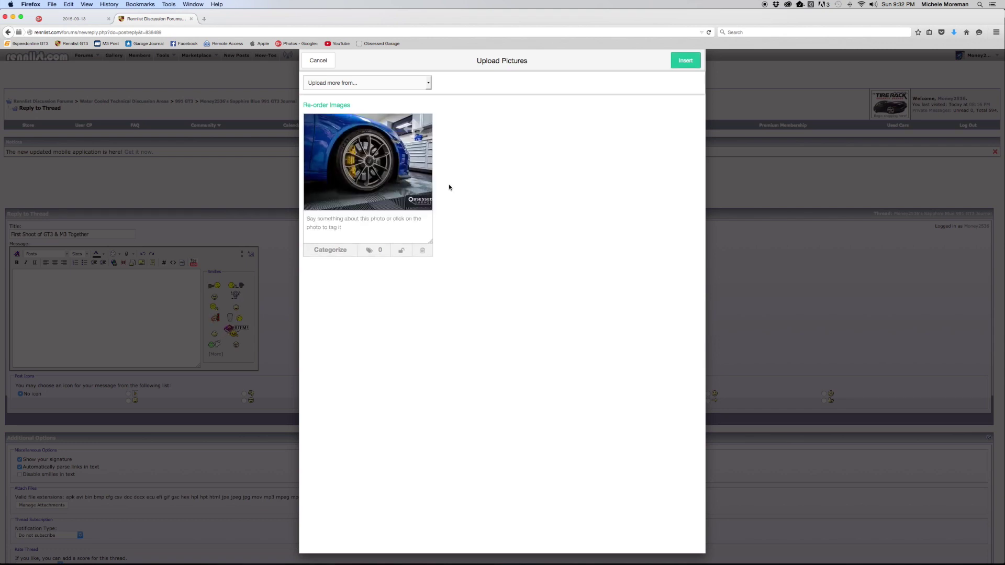
click(428, 83)
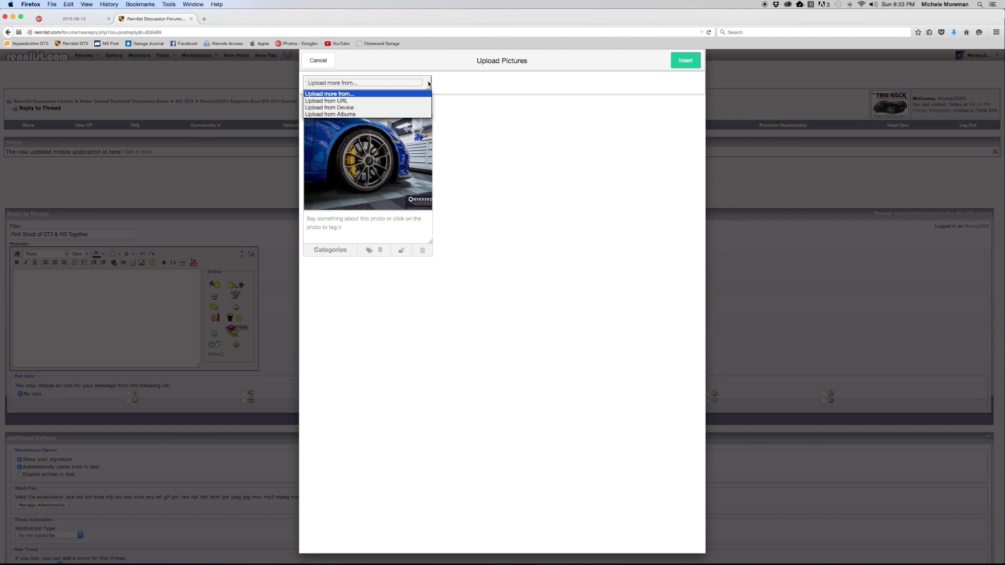
Switch the uploader to Upload from URL and add photo 3, the substation shot, by its address.
click(331, 103)
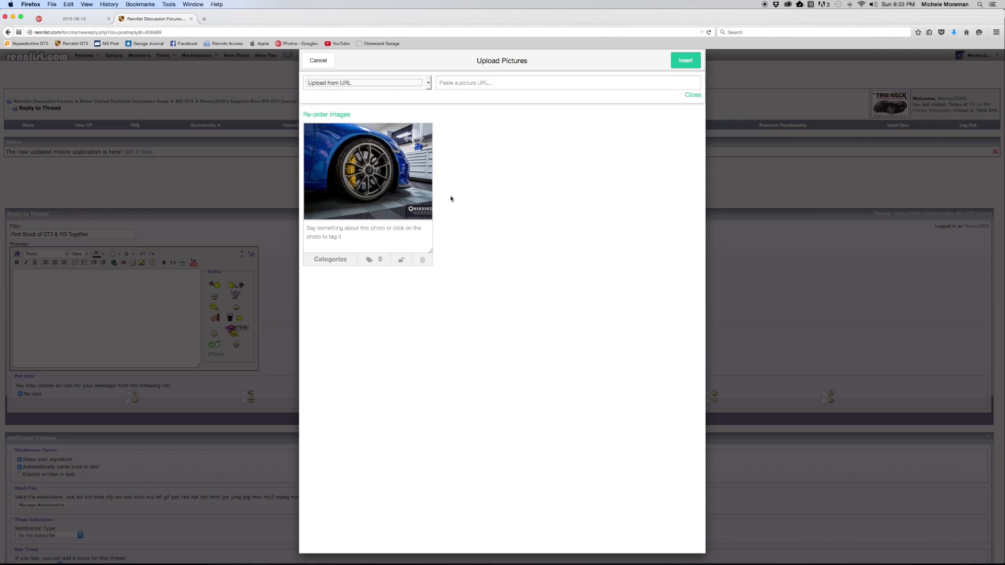
click(94, 21)
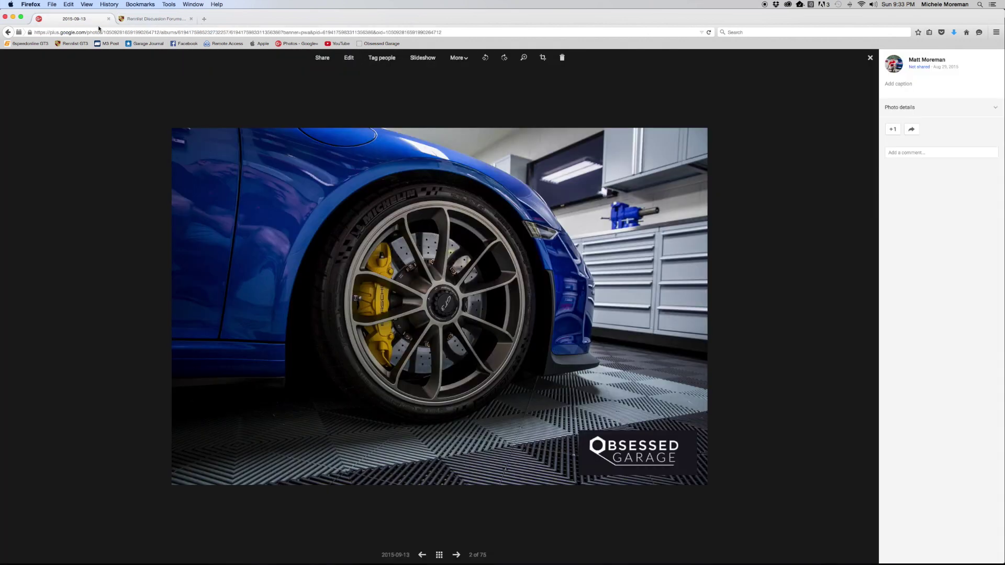
click(652, 303)
right_click(505, 293)
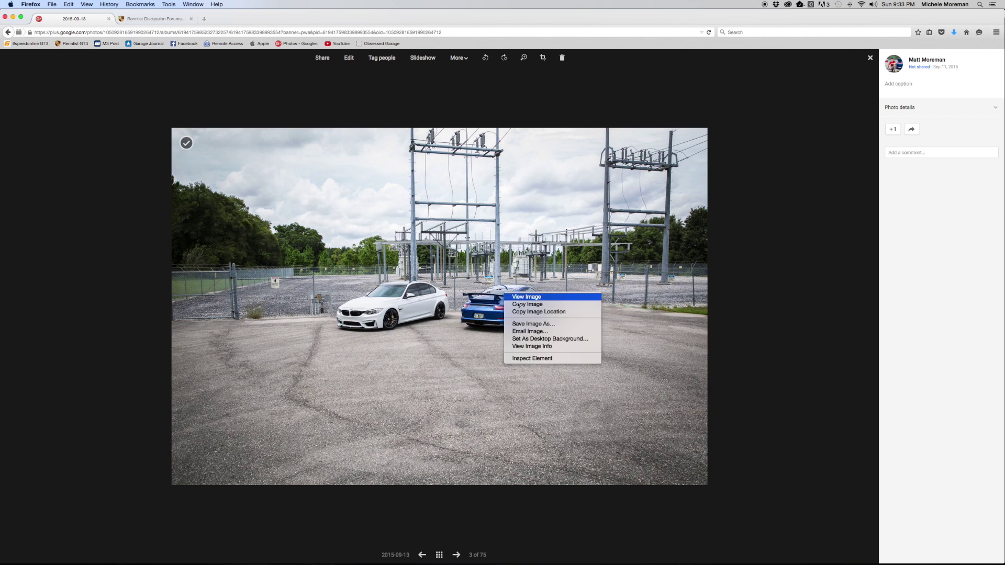
click(527, 312)
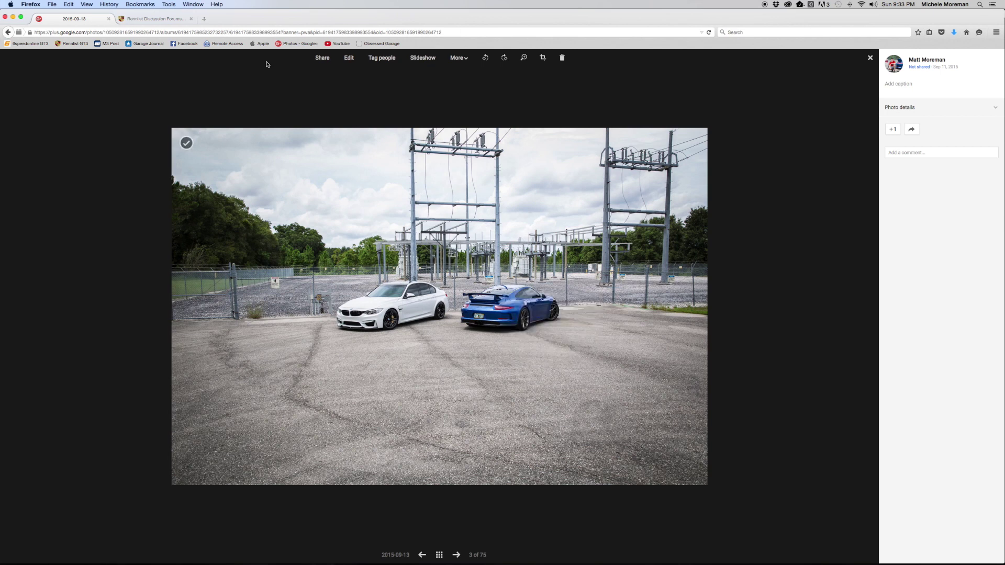
click(150, 19)
click(461, 83)
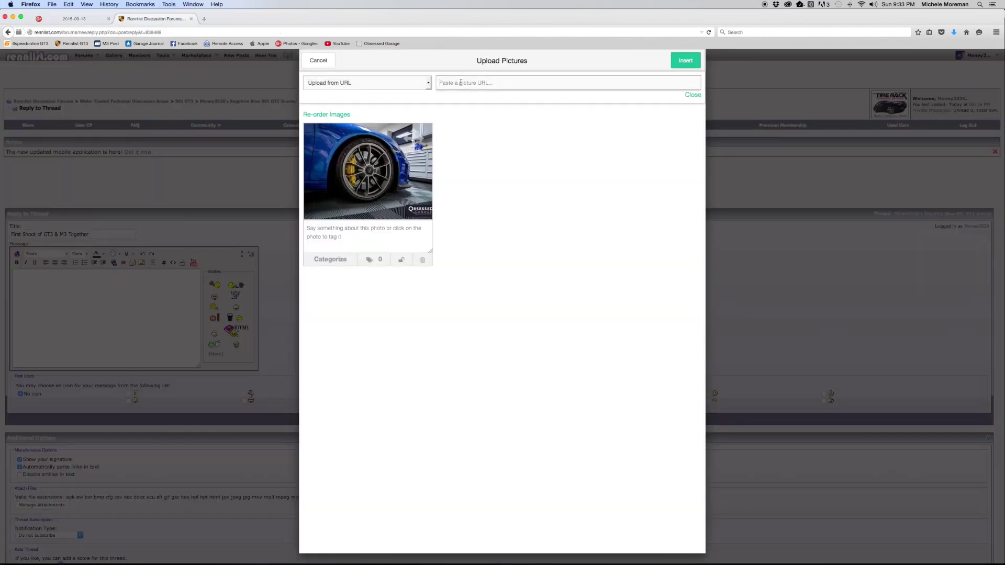
key(super+v)
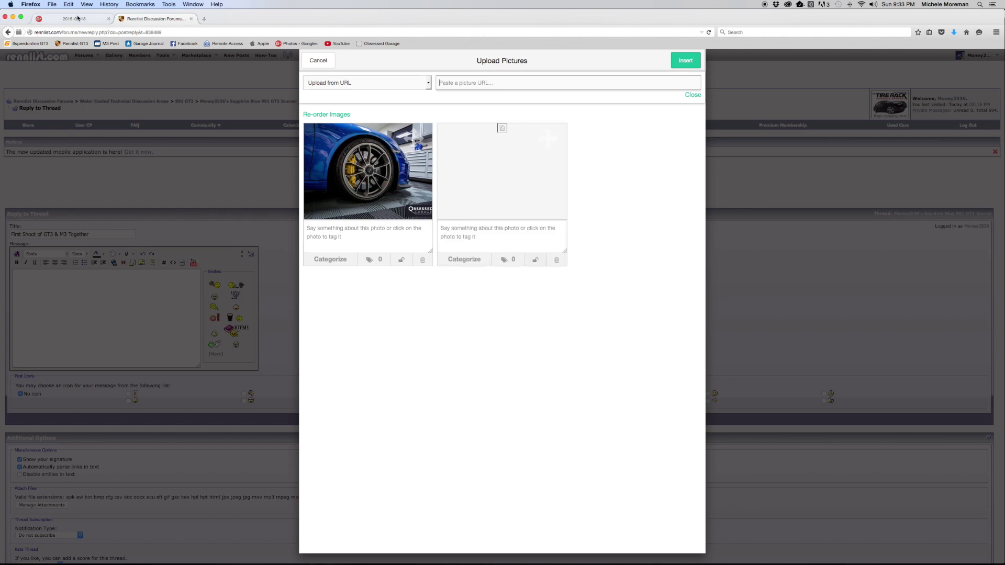
Add album photo 6 to the uploader from its image address.
click(77, 18)
key(Right)
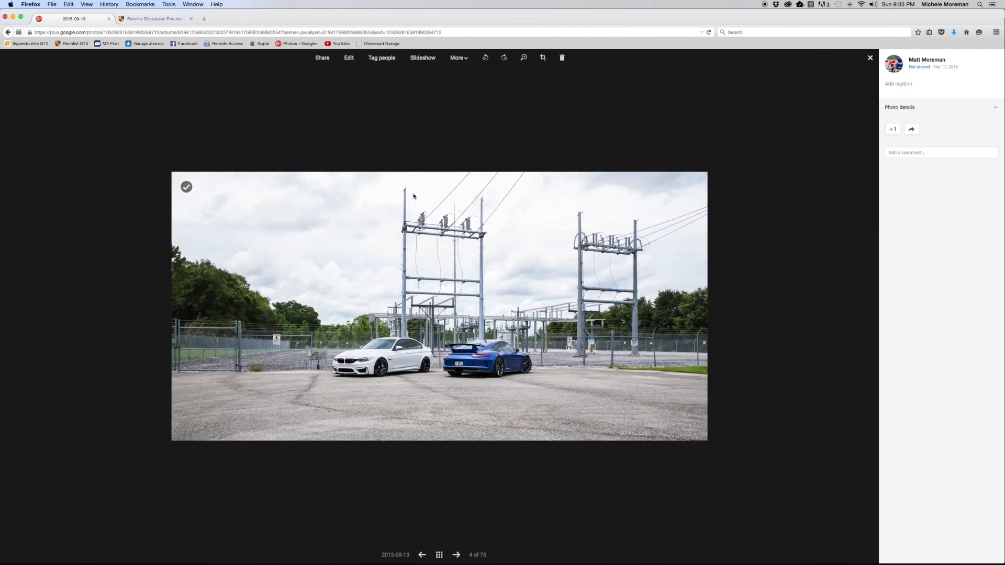
key(Right)
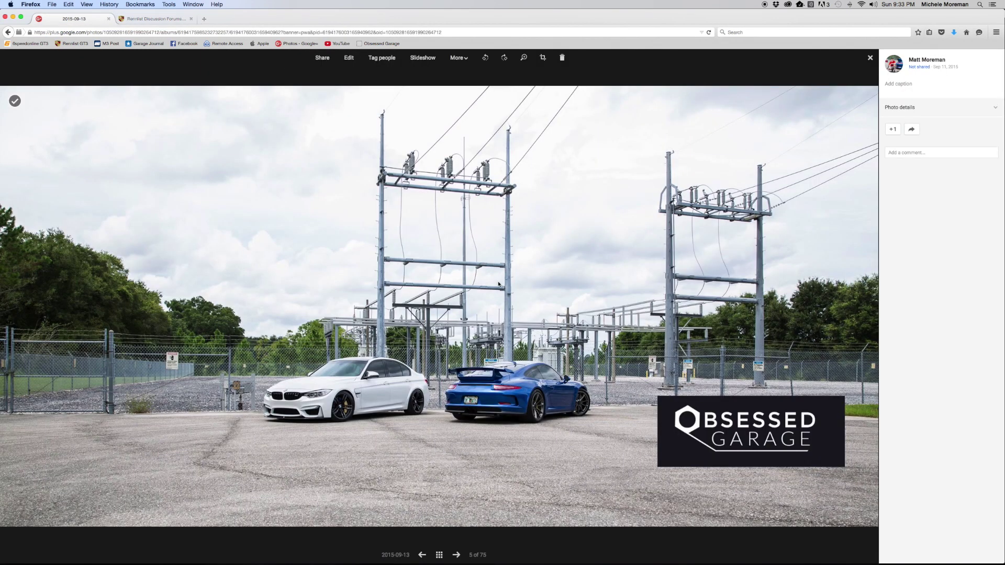
key(Right)
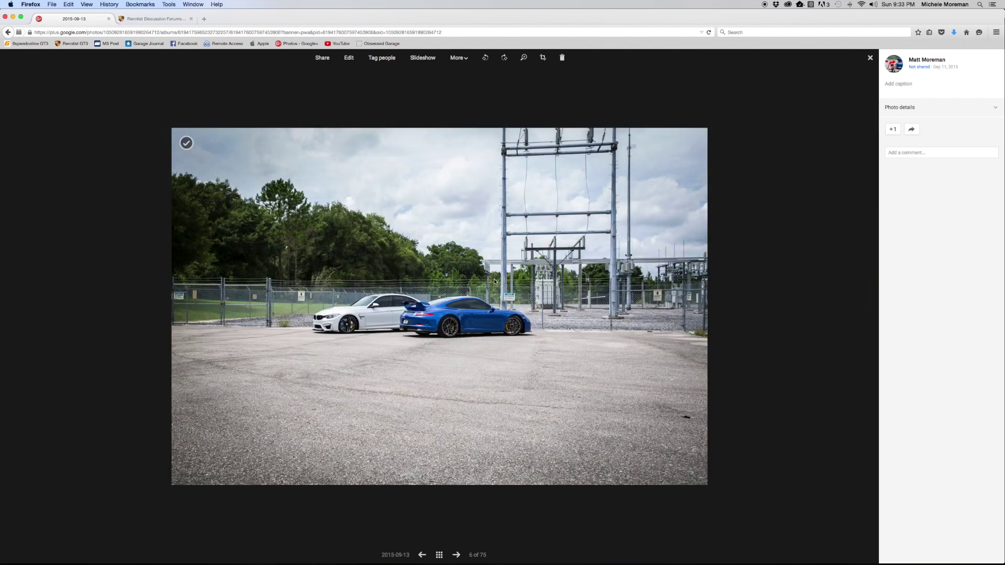
right_click(495, 281)
click(518, 295)
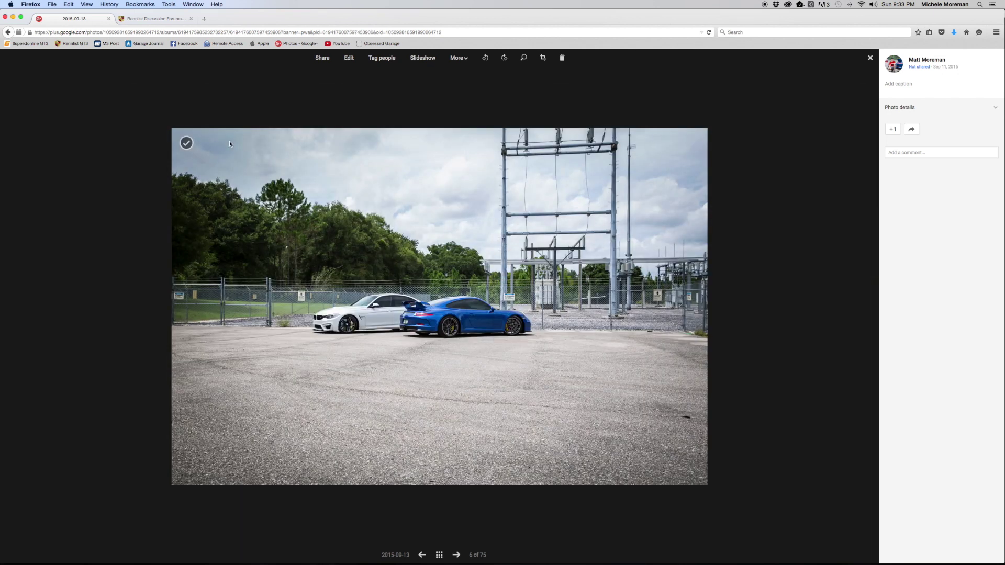
click(171, 22)
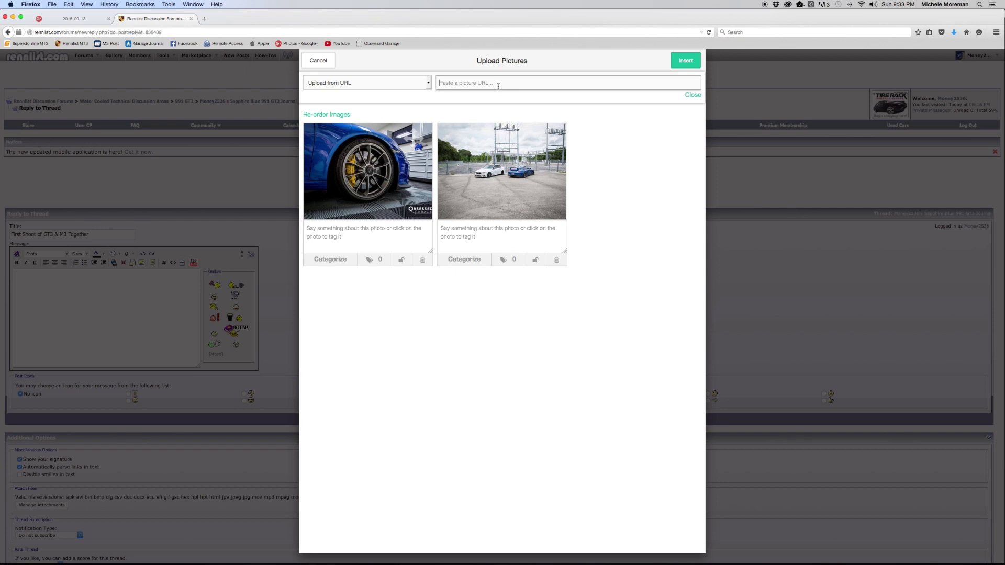
key(super+v)
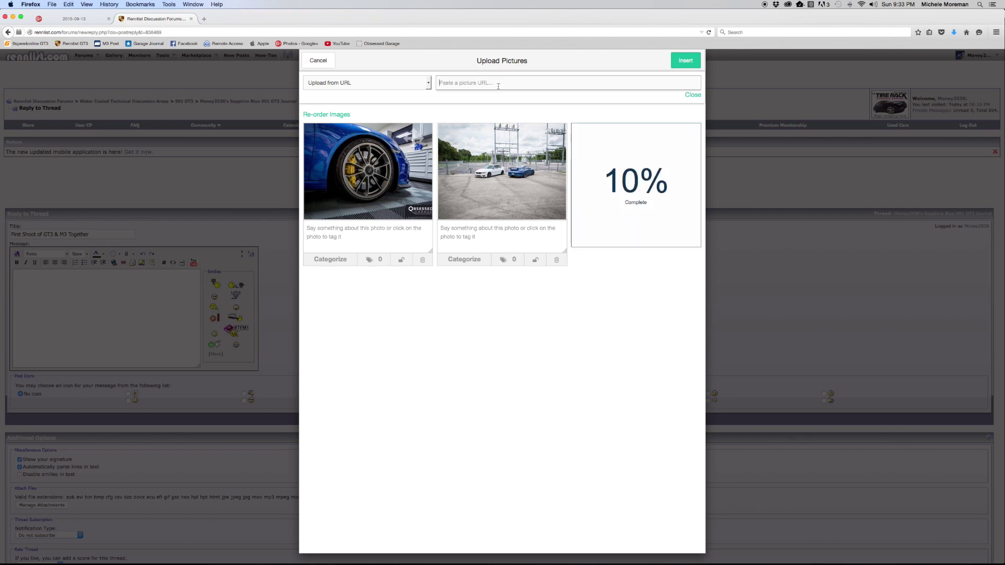
Add album photo 8 to the uploader from its image address.
click(77, 20)
key(Right)
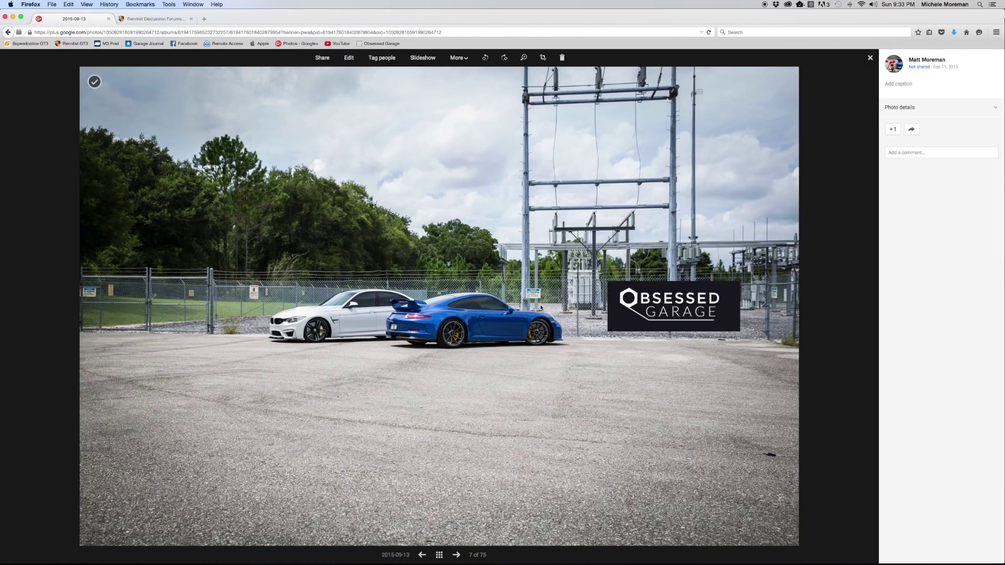
key(Right)
right_click(526, 299)
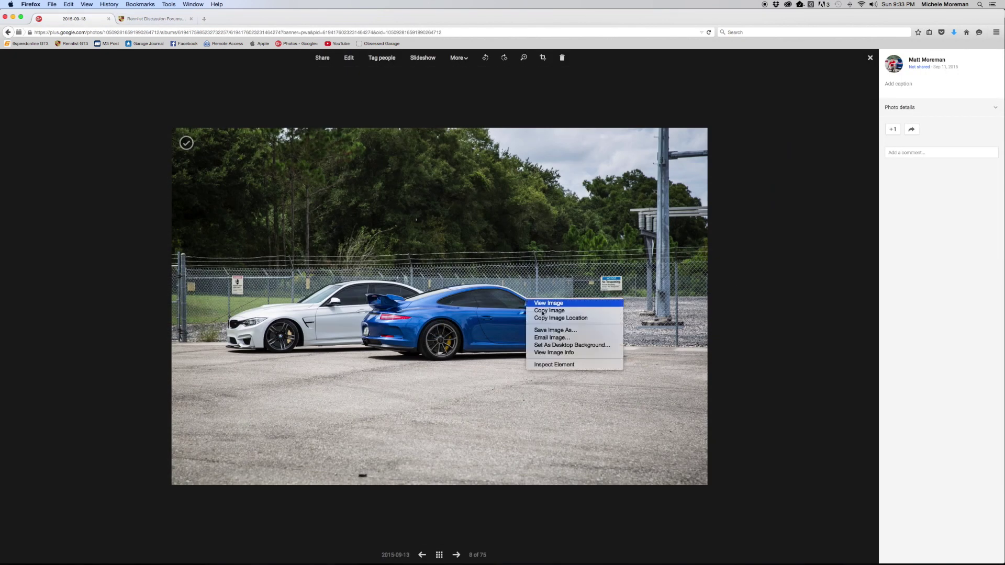
click(544, 316)
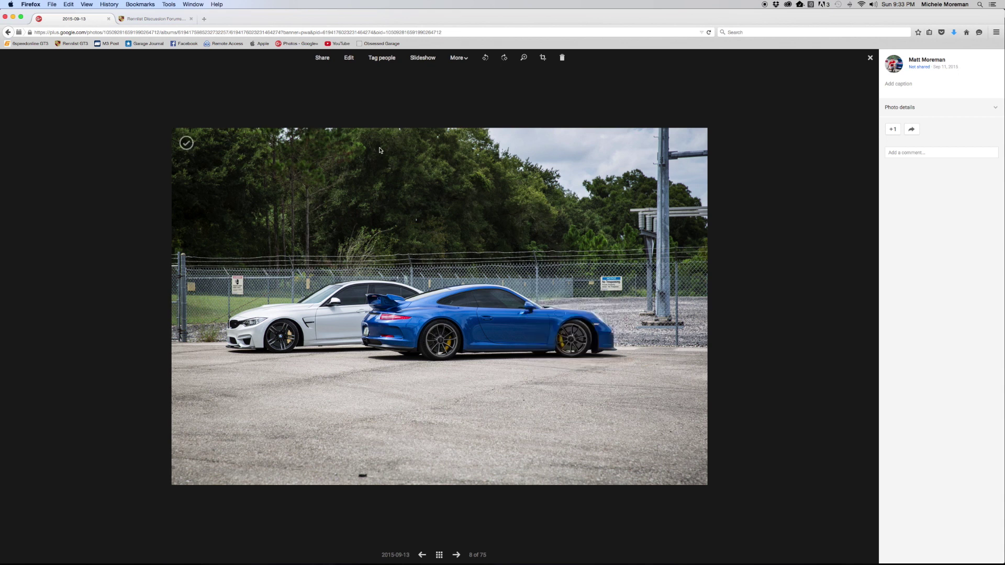
click(148, 19)
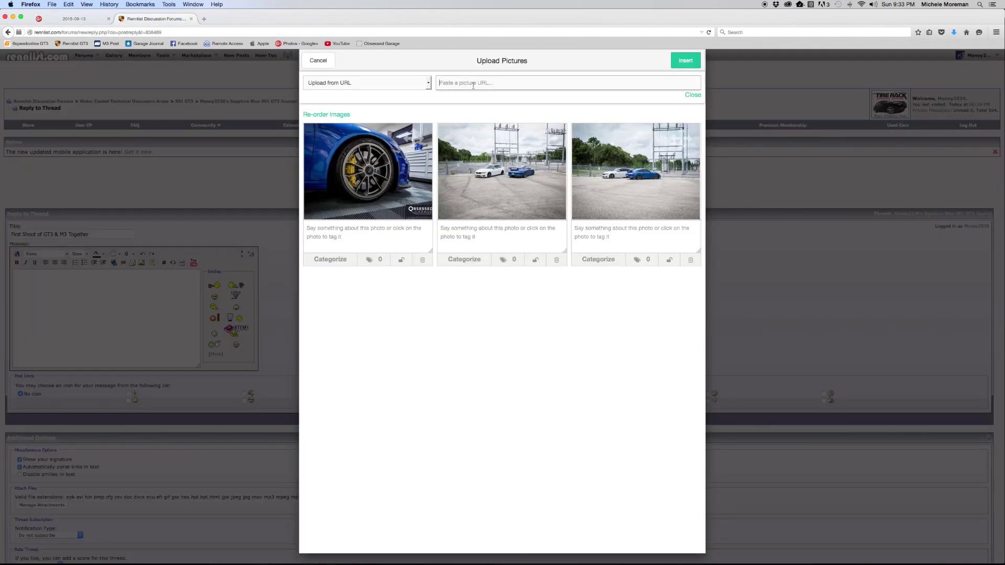
key(super+v)
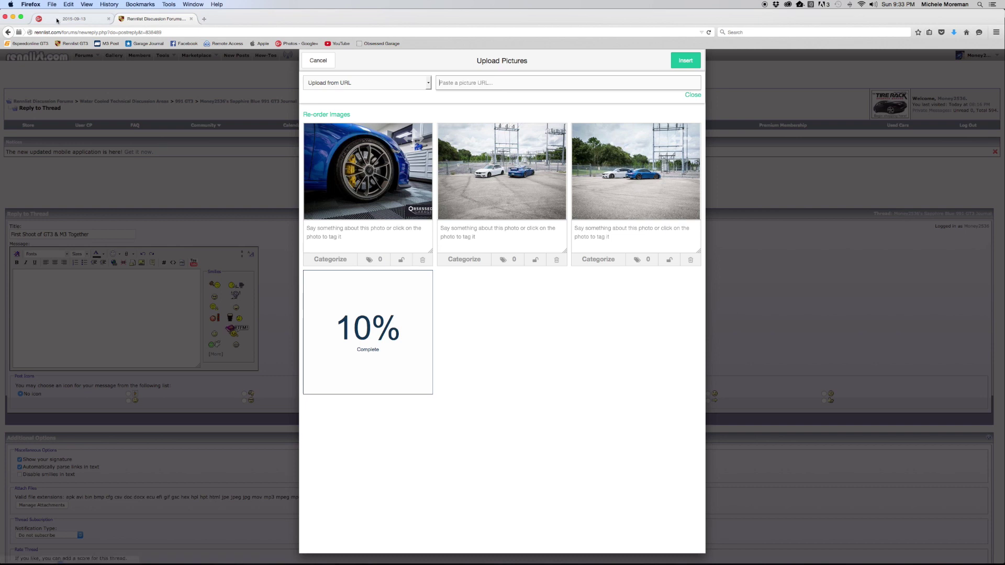
Add album photo 9 to the uploader from its image address.
click(57, 20)
key(Right)
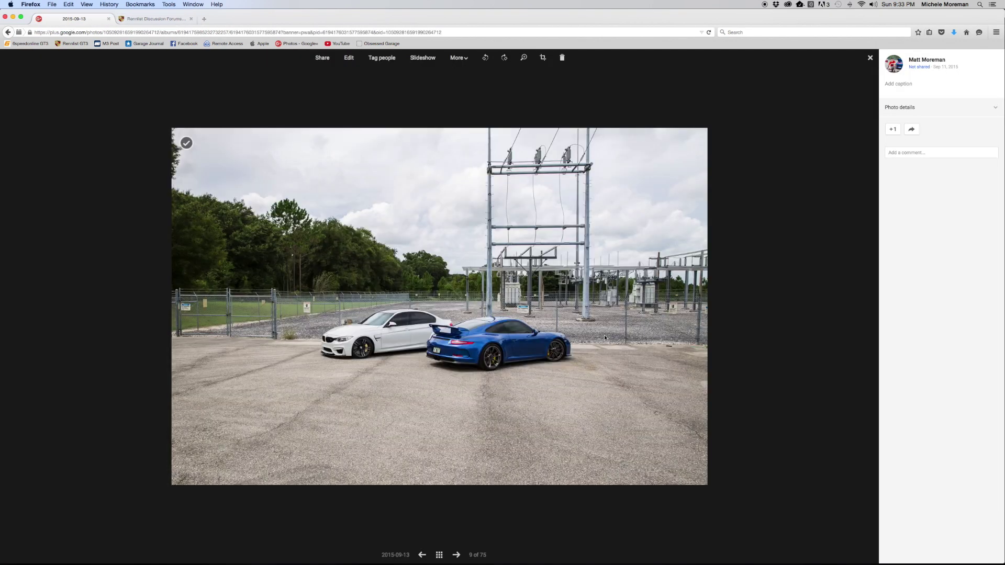
right_click(605, 337)
click(167, 21)
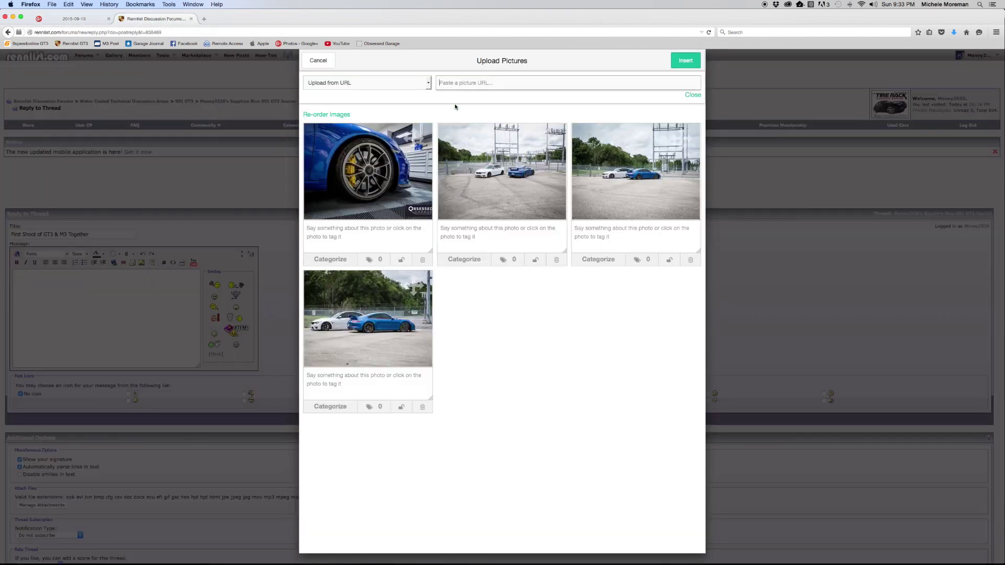
key(super+v)
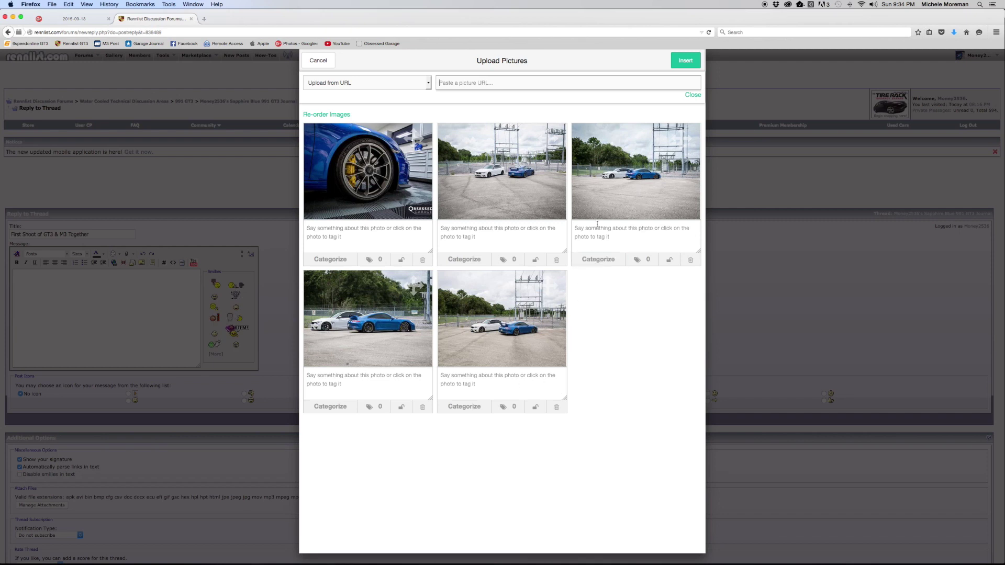
Remove the fifth uploaded photo and add the white BMW photo by its image address.
click(556, 407)
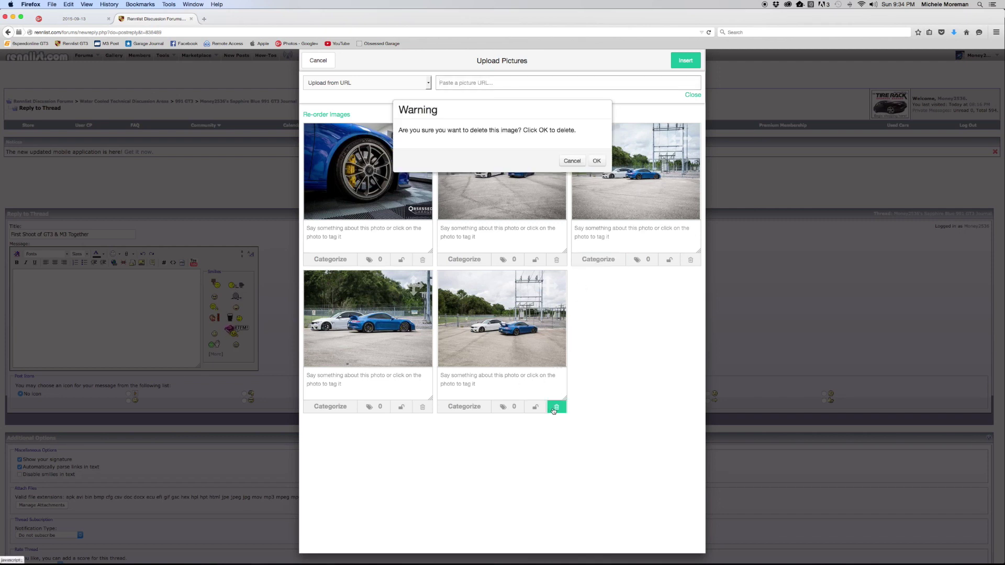
click(596, 161)
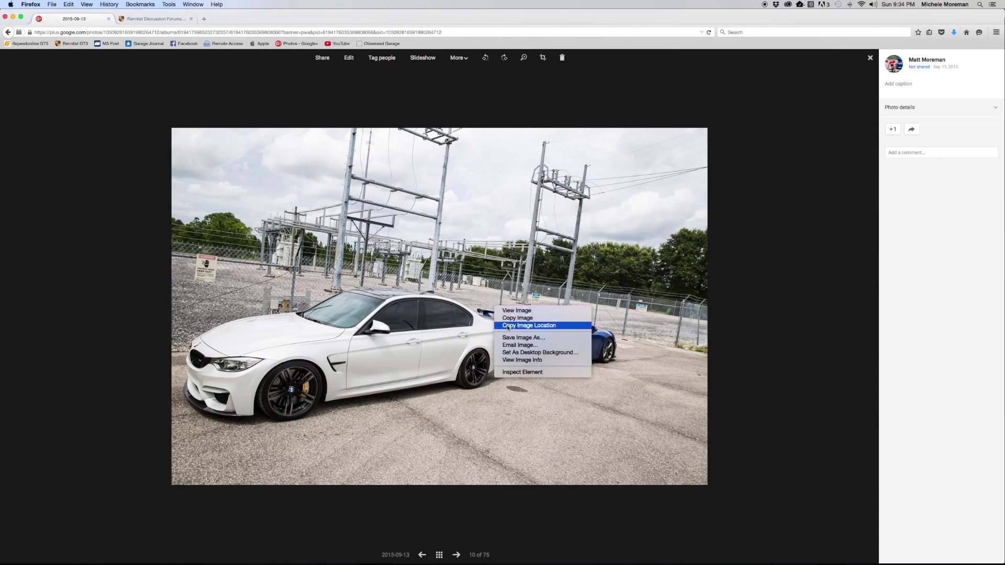
click(523, 321)
click(152, 18)
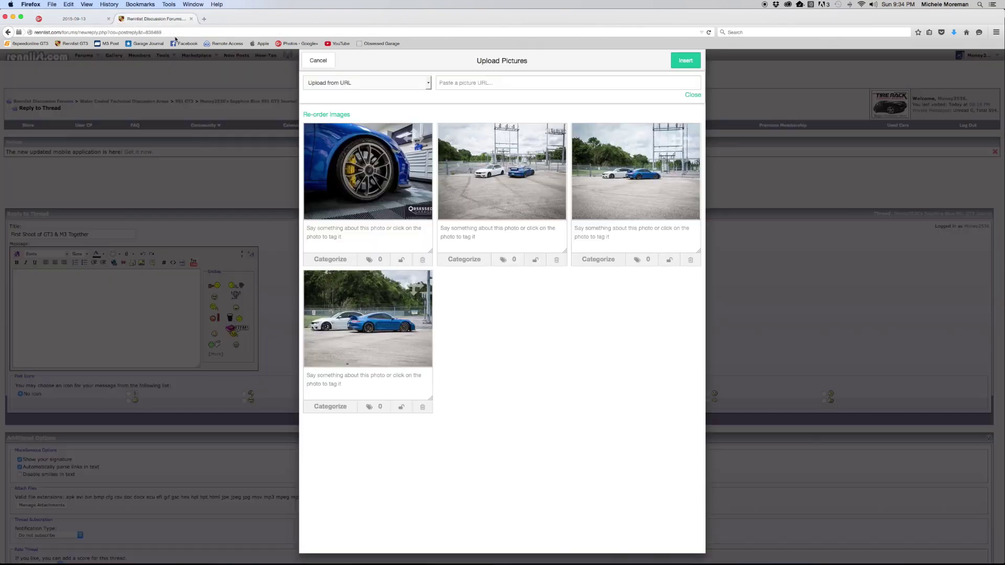
click(460, 83)
key(super+v)
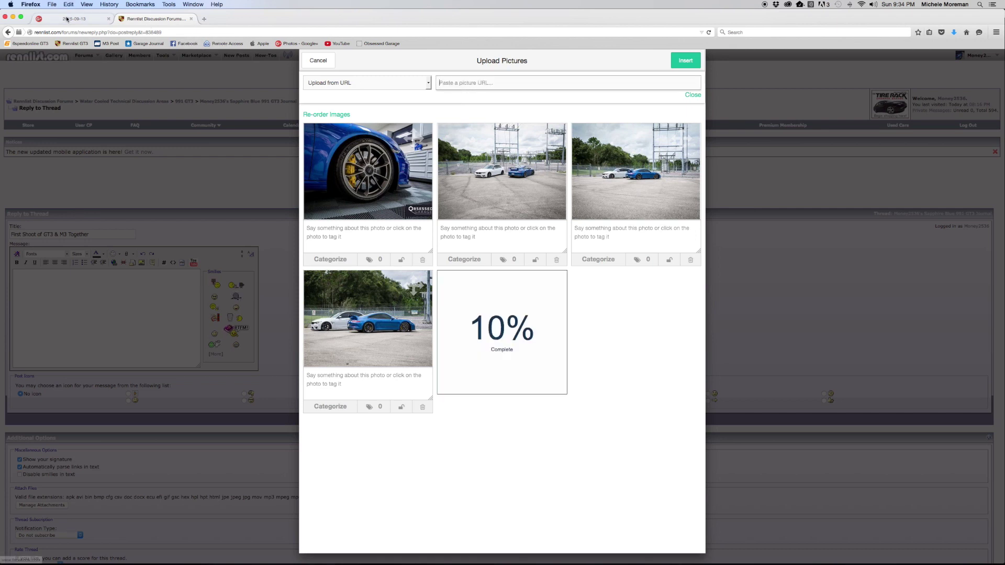
In the Google+ album, copy the image address of photo 12 of 75.
key(ctrl+shift+Tab)
key(Right)
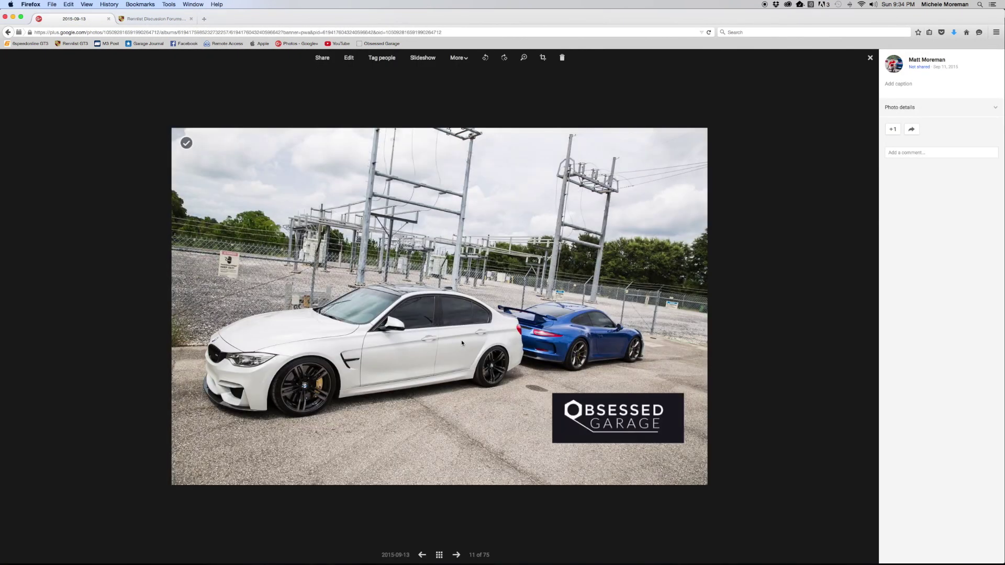
key(Right)
right_click(469, 340)
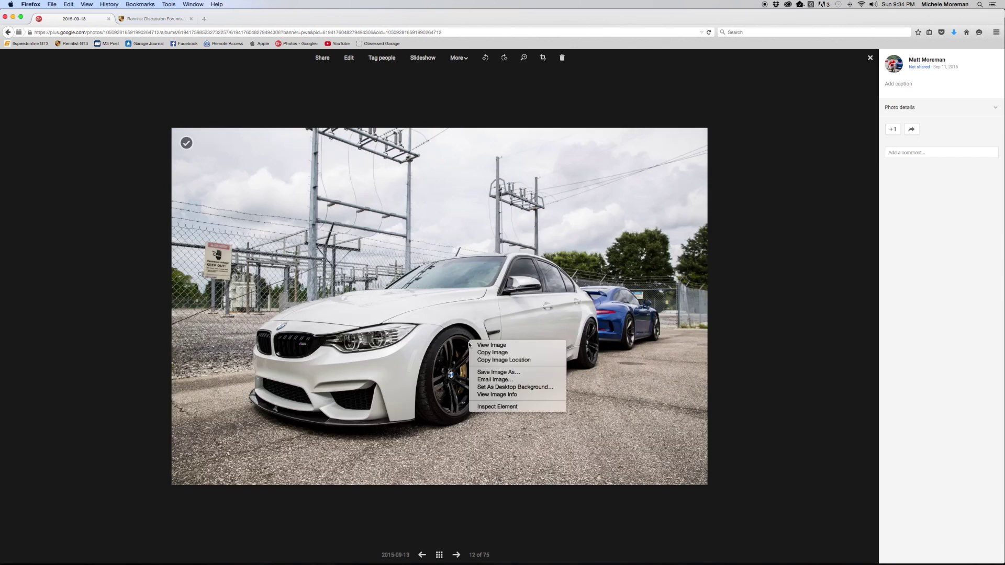
click(478, 360)
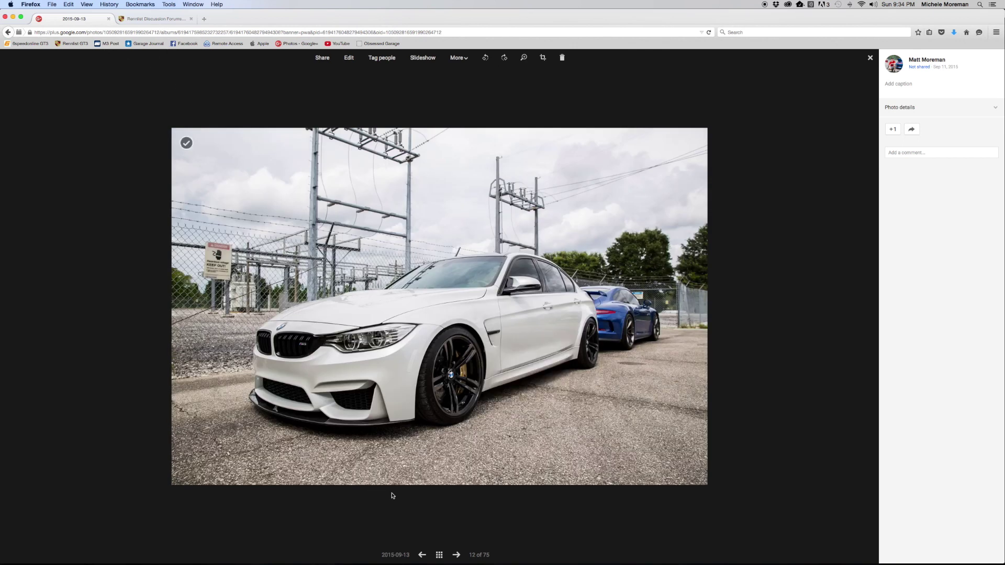
Re-copy photo 12's address and paste it into the uploader's picture URL field.
click(423, 556)
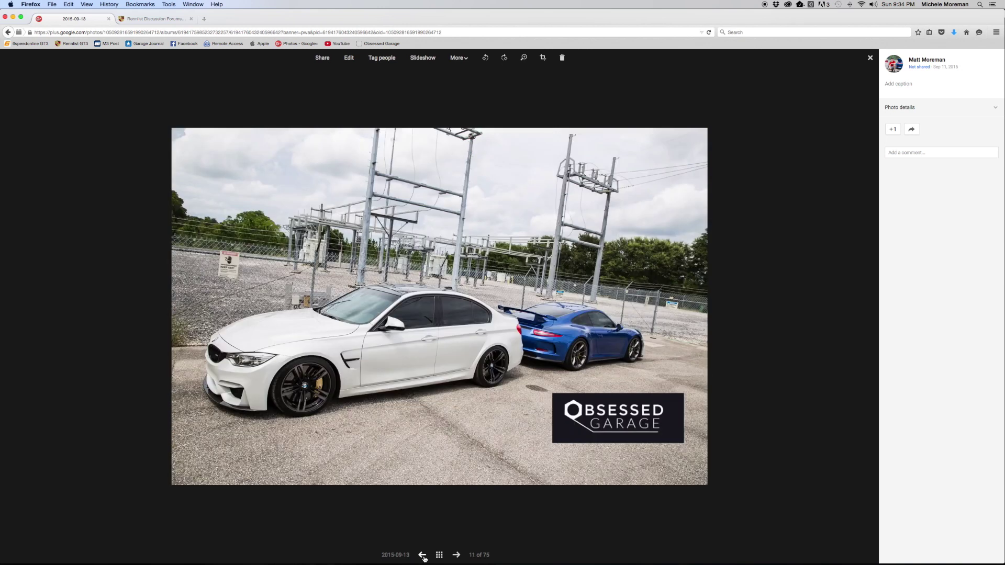
click(422, 556)
click(455, 556)
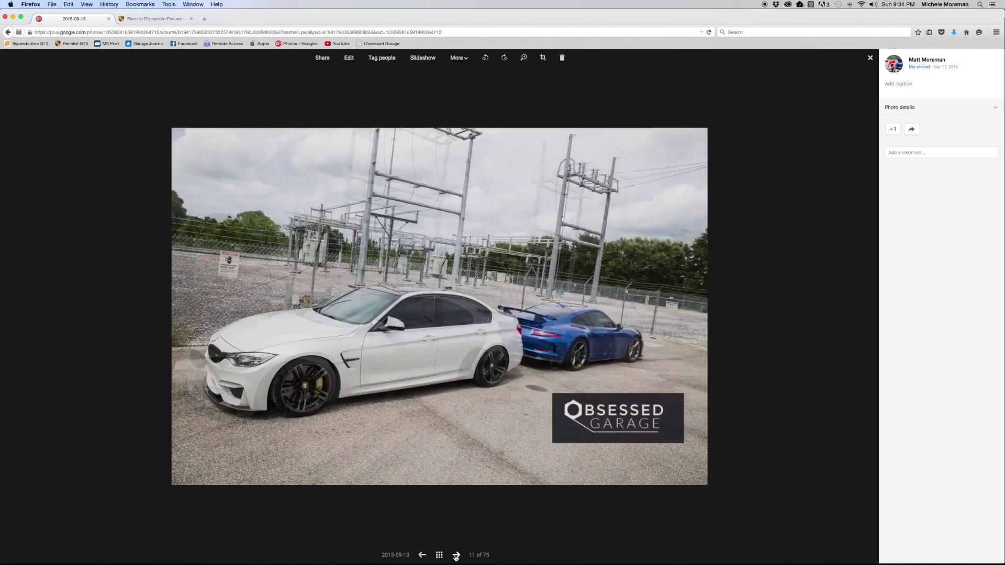
click(456, 556)
right_click(435, 366)
click(448, 386)
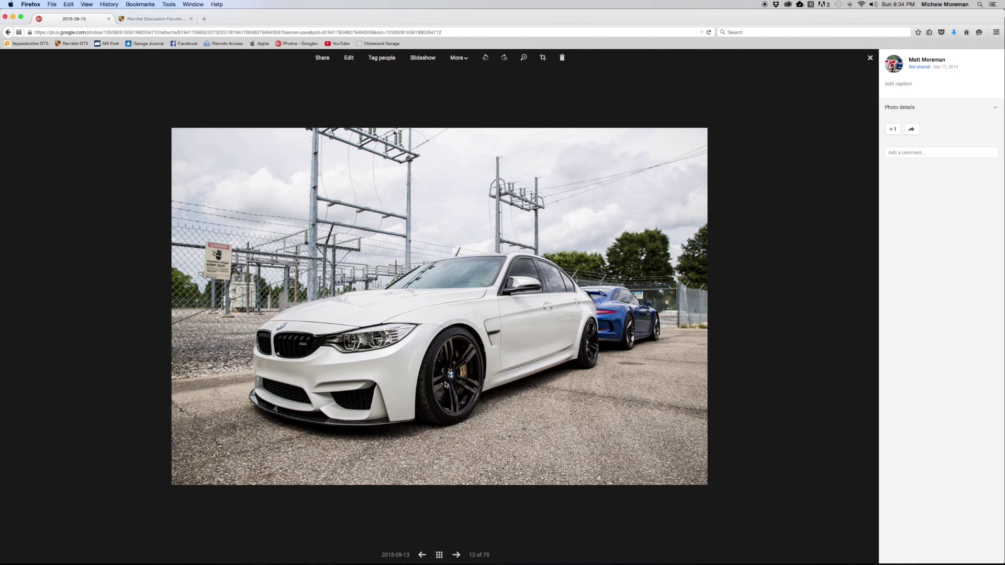
click(157, 19)
right_click(456, 87)
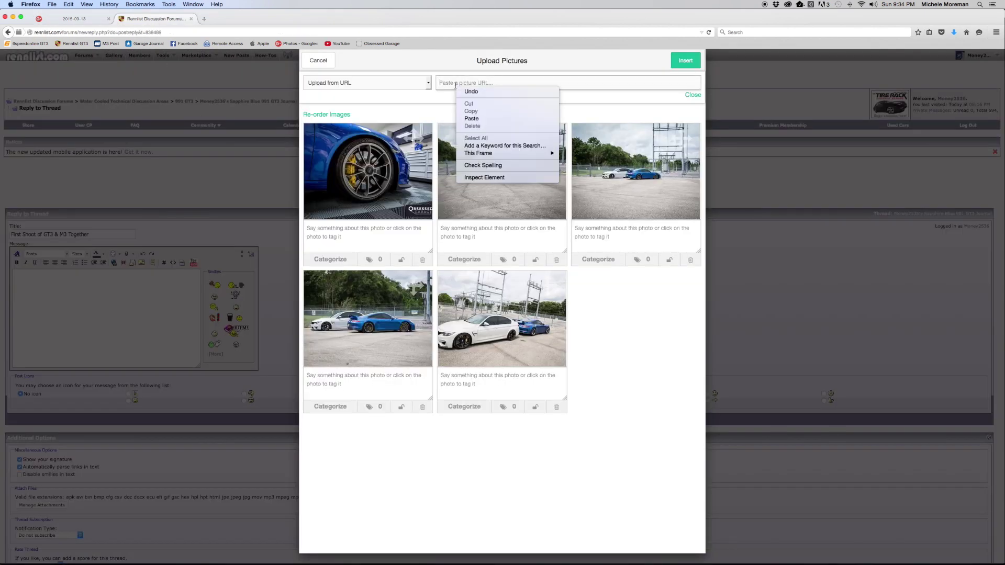
click(469, 122)
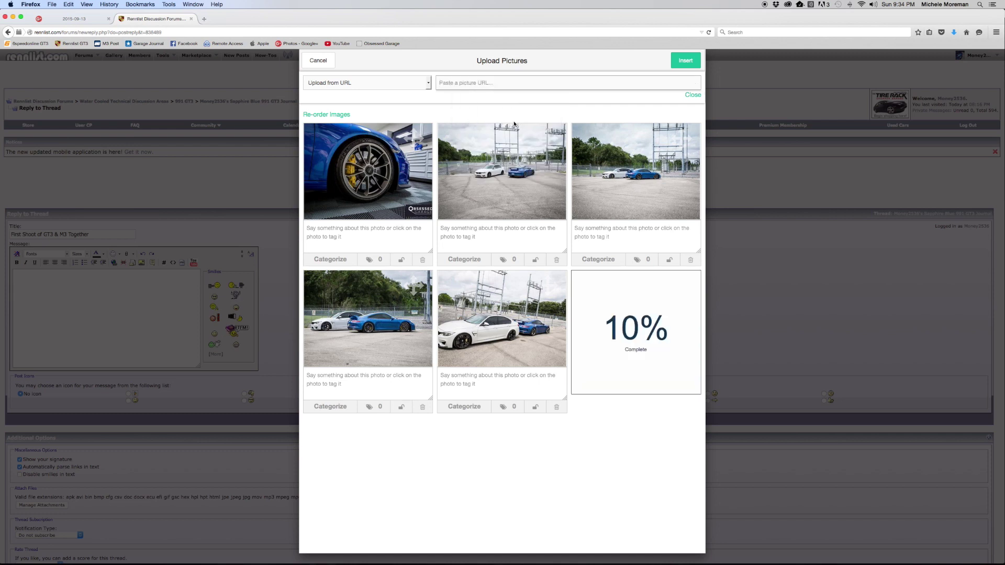
Add photo 13 of 75 to the uploader from its image address.
click(79, 21)
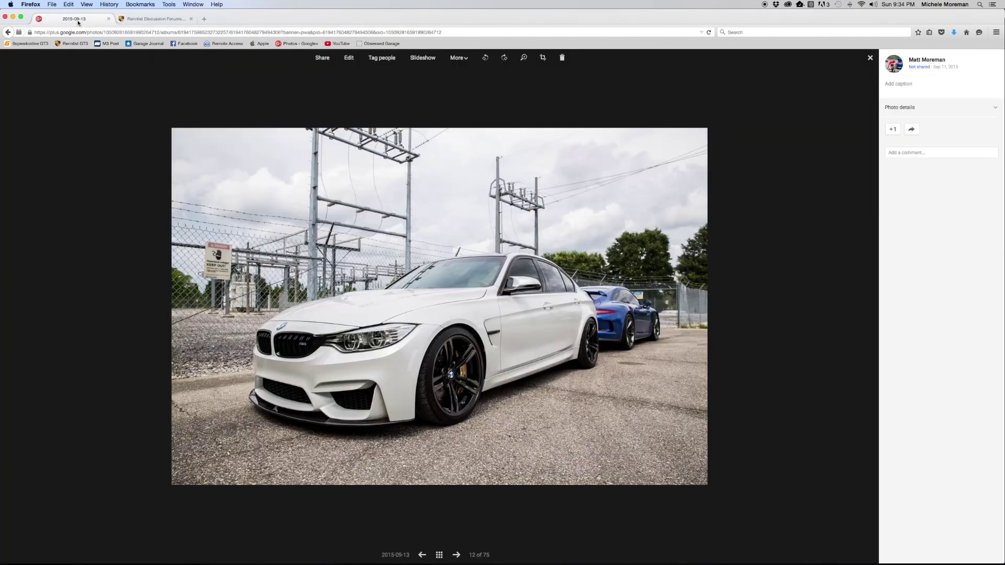
key(Right)
right_click(524, 308)
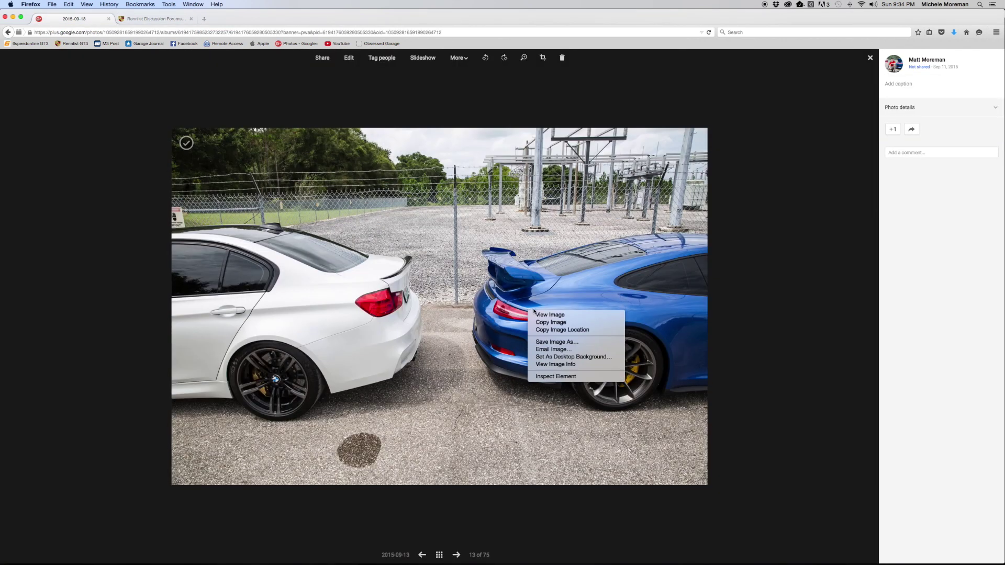
click(544, 329)
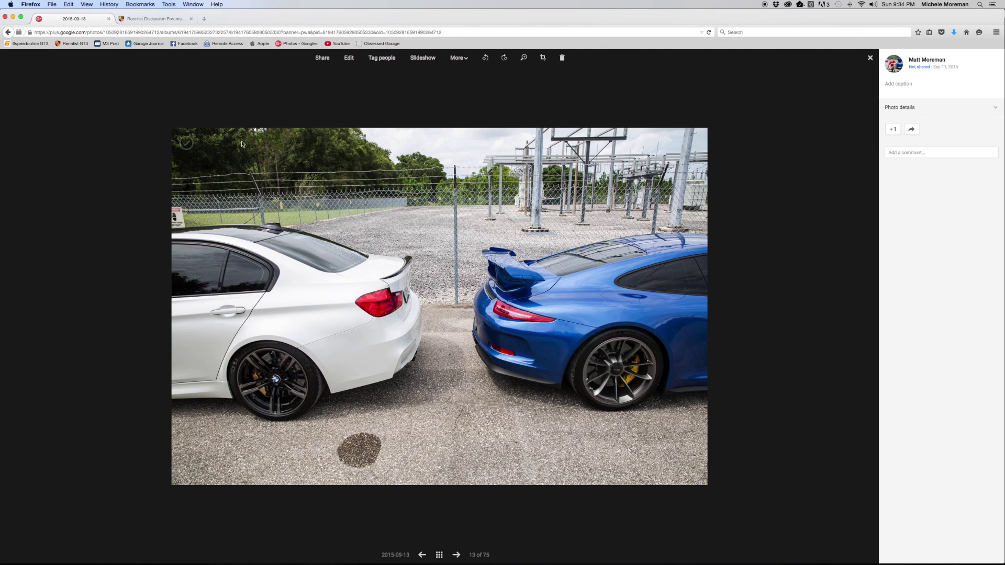
click(135, 19)
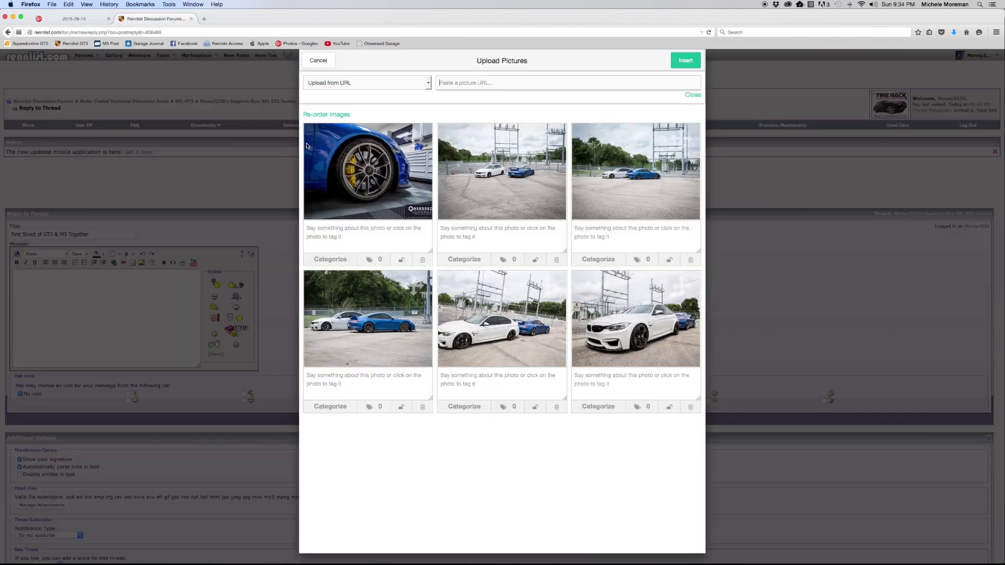
right_click(474, 83)
click(493, 116)
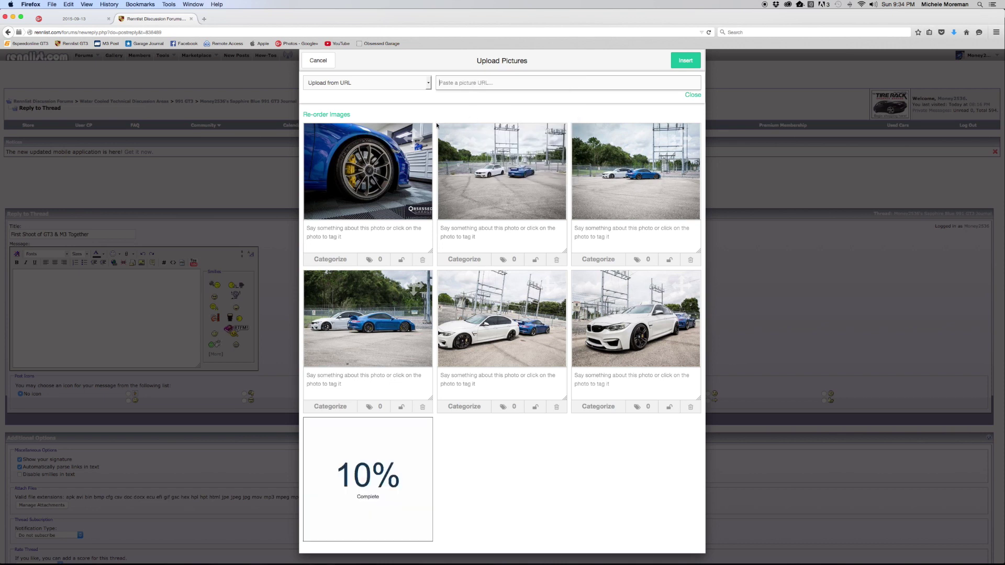
Add the wheel close-up, photo 14, then insert all eight images into the reply.
click(65, 20)
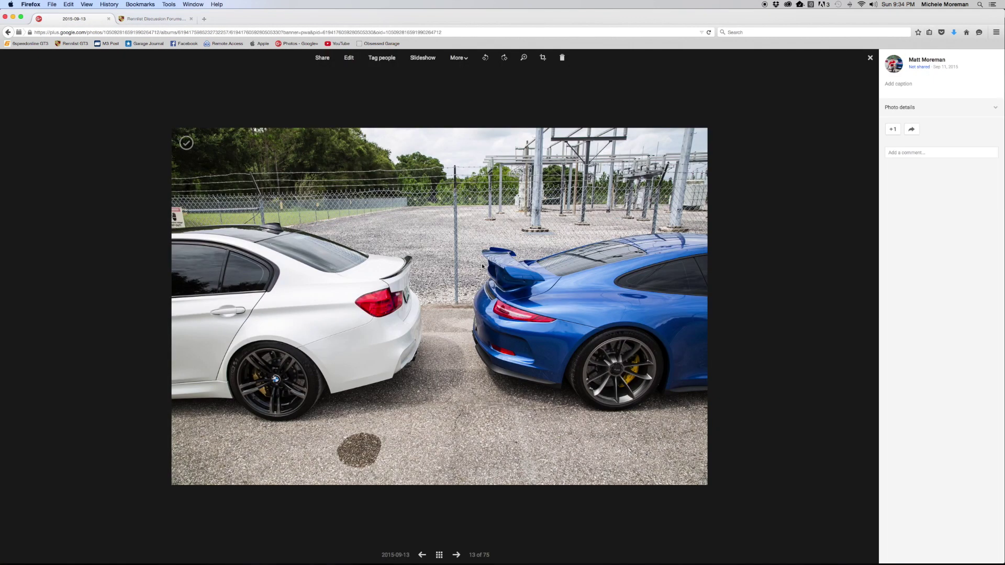
click(538, 278)
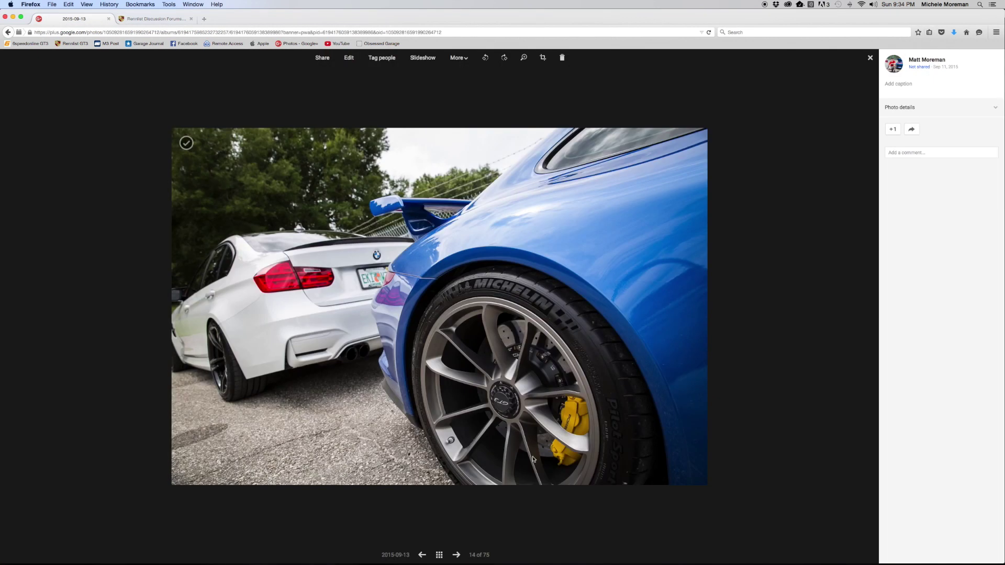
right_click(472, 321)
click(492, 342)
click(167, 19)
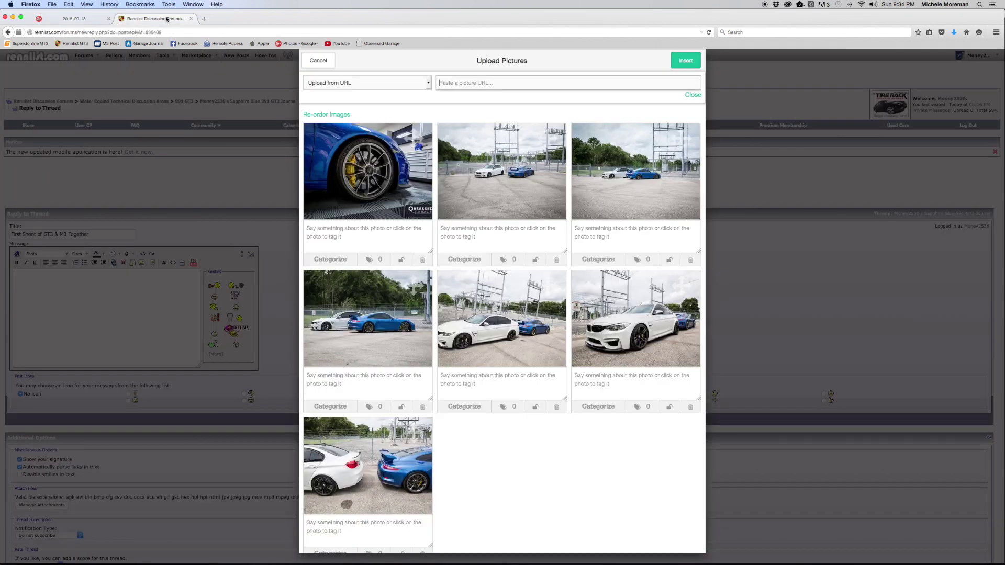
right_click(449, 84)
click(465, 117)
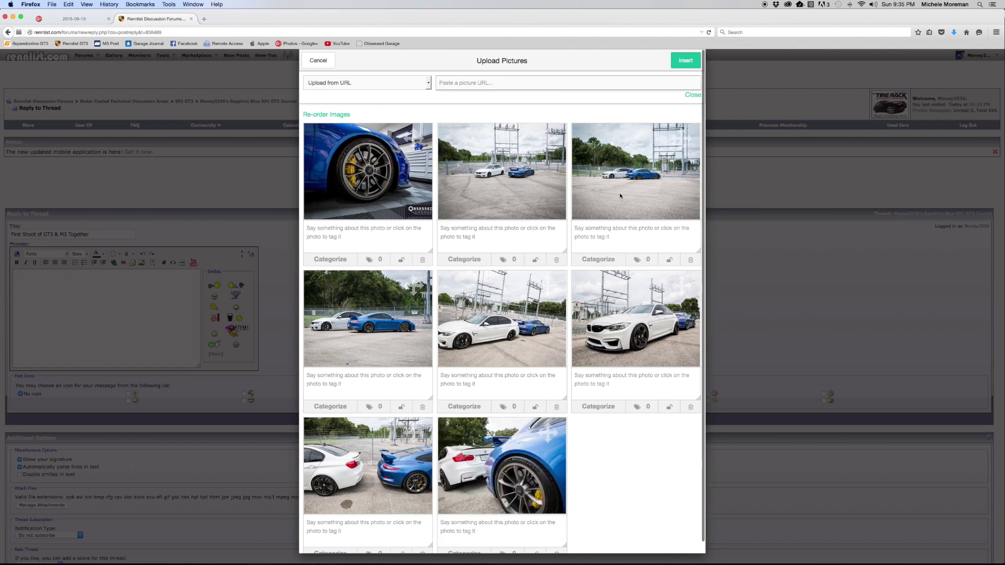
click(684, 61)
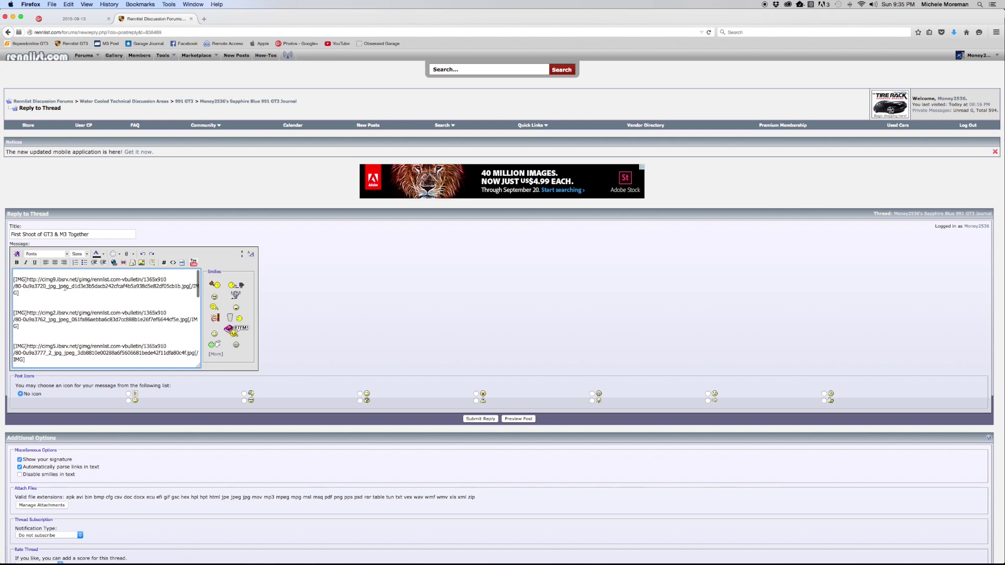
Check the [IMG] tags in the Rennlist message and submit the reply.
scroll(131, 308, down, 10)
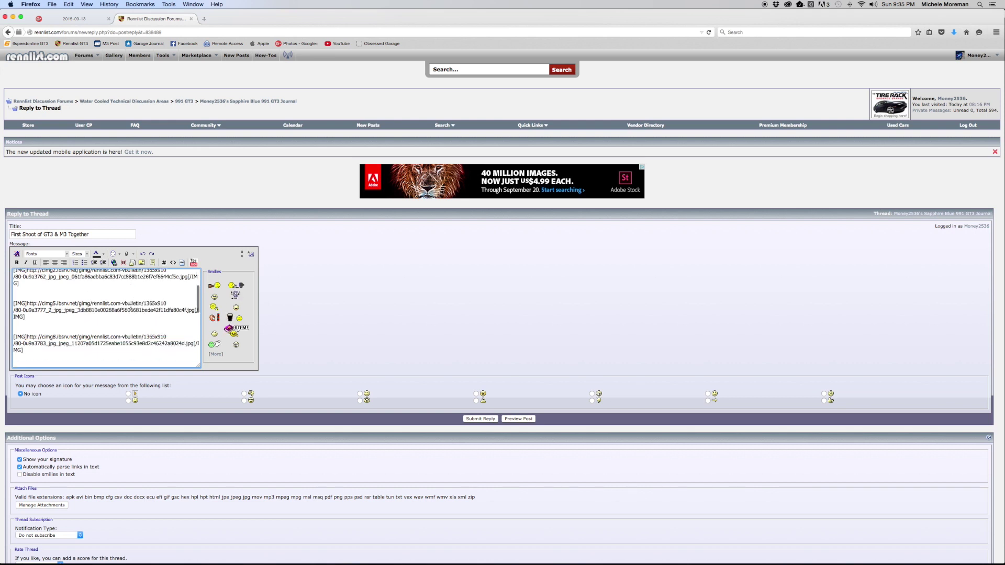
scroll(131, 308, up, 10)
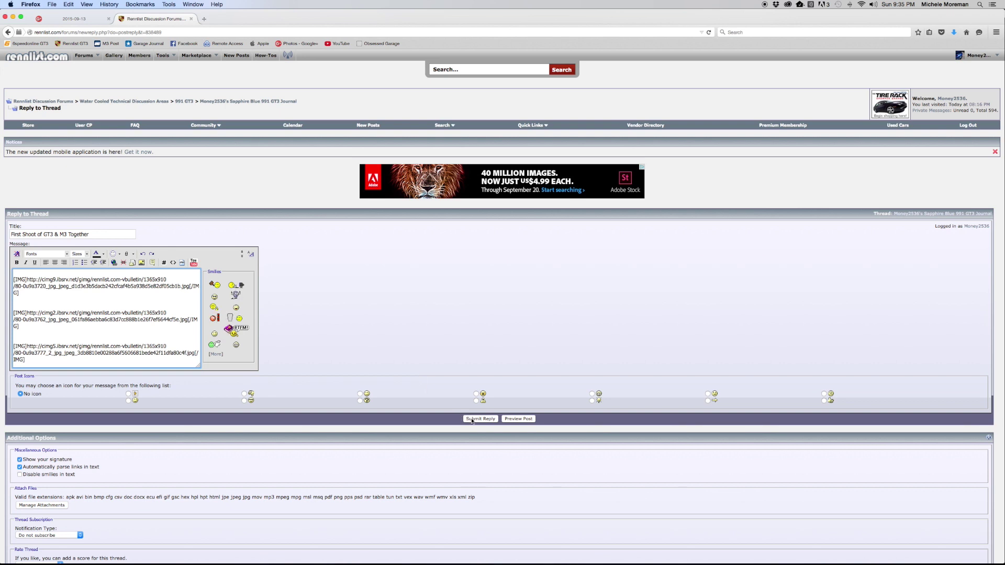
click(472, 419)
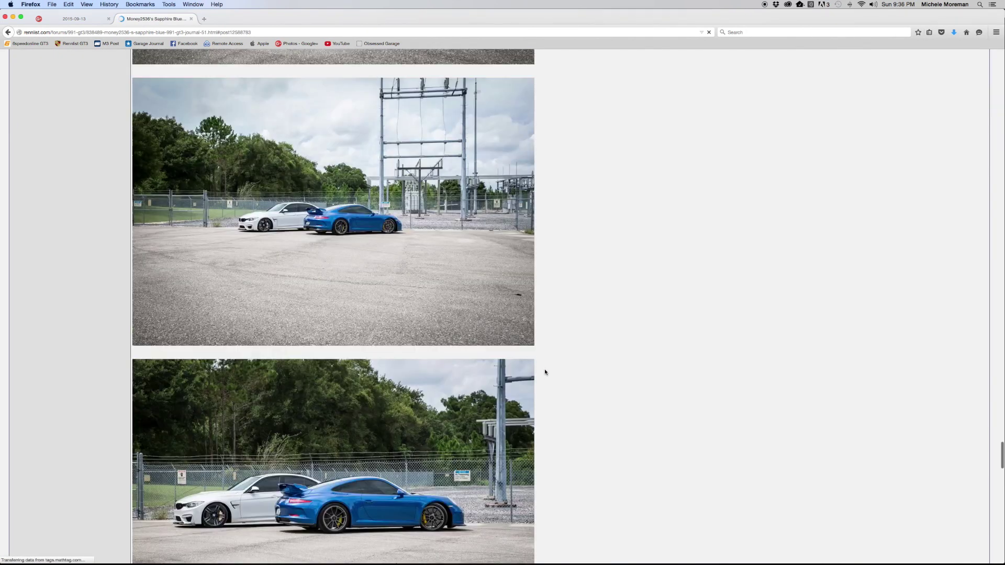
Scroll through the Rennlist thread to view the newly posted GT3 and M3 photos.
scroll(544, 372, up, 10)
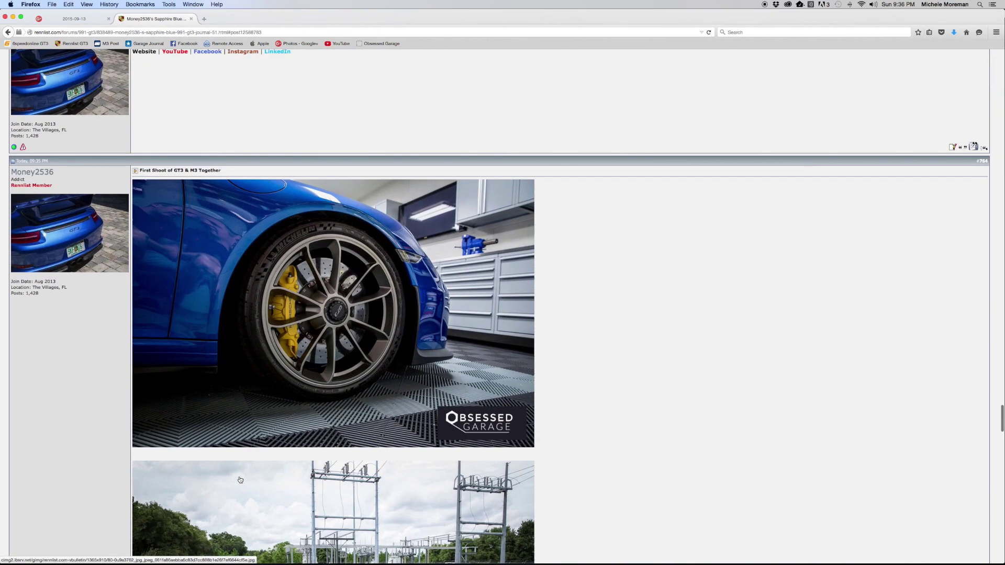
scroll(240, 480, up, 3)
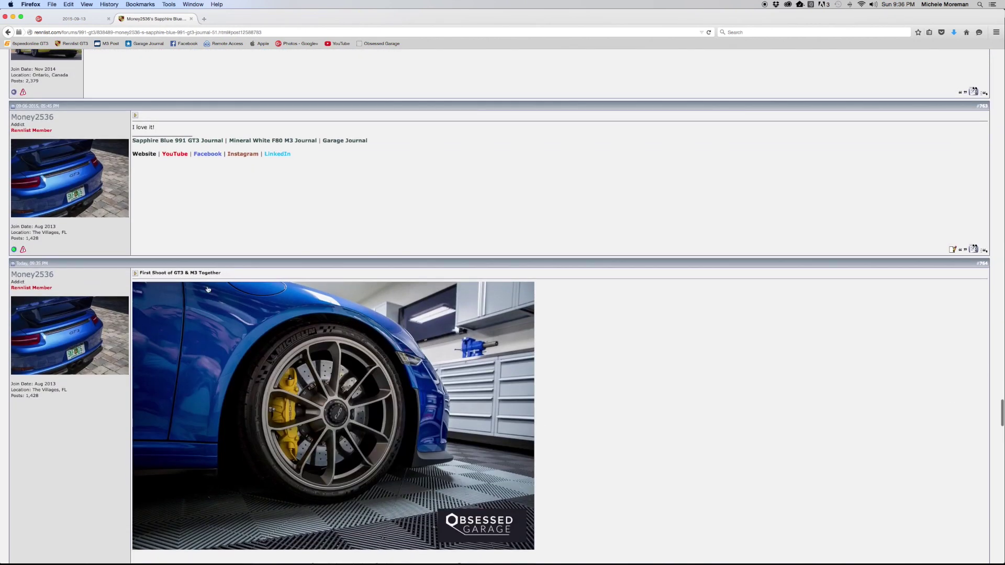
scroll(356, 434, down, 5)
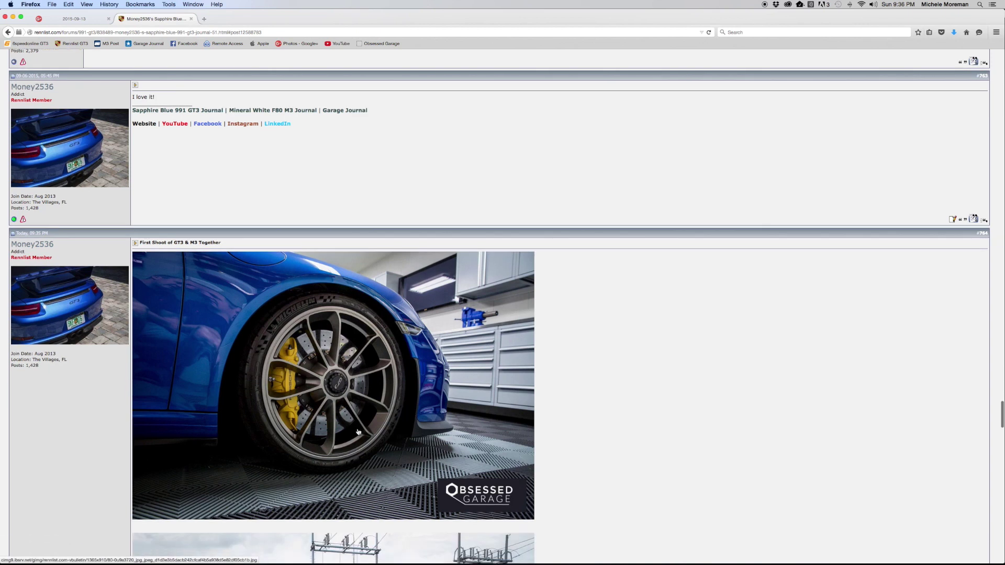
scroll(359, 432, down, 3)
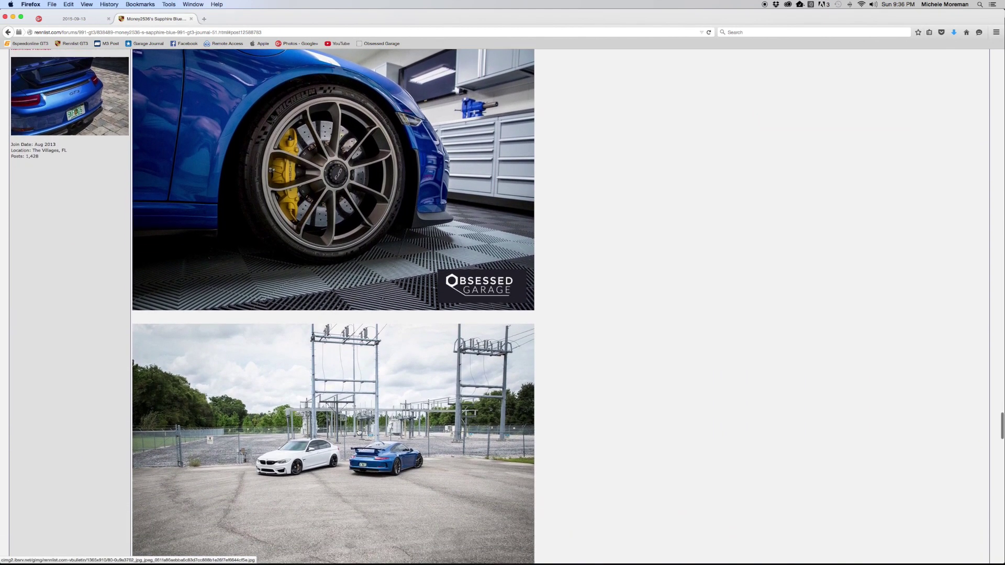
scroll(358, 432, up, 8)
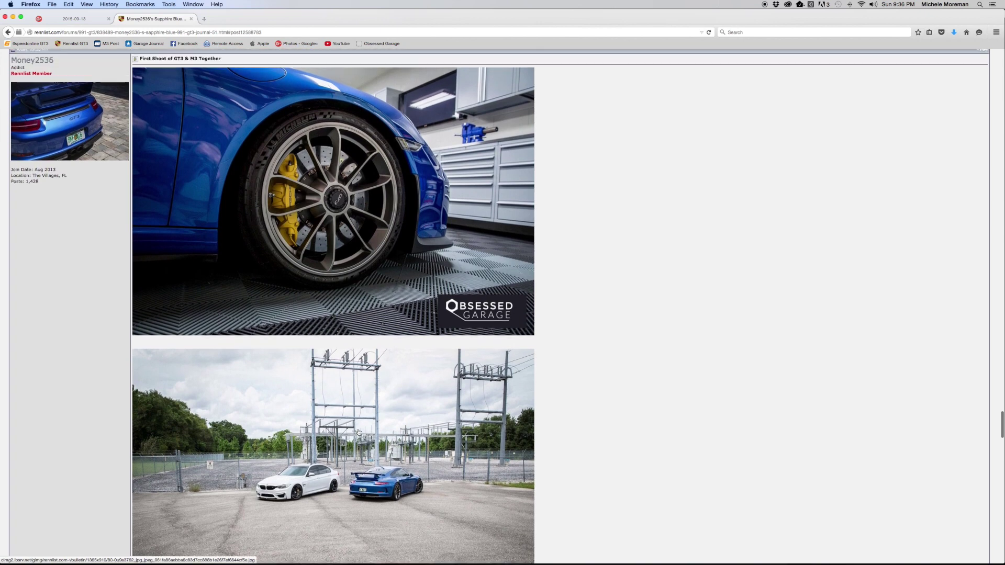
scroll(358, 432, down, 18)
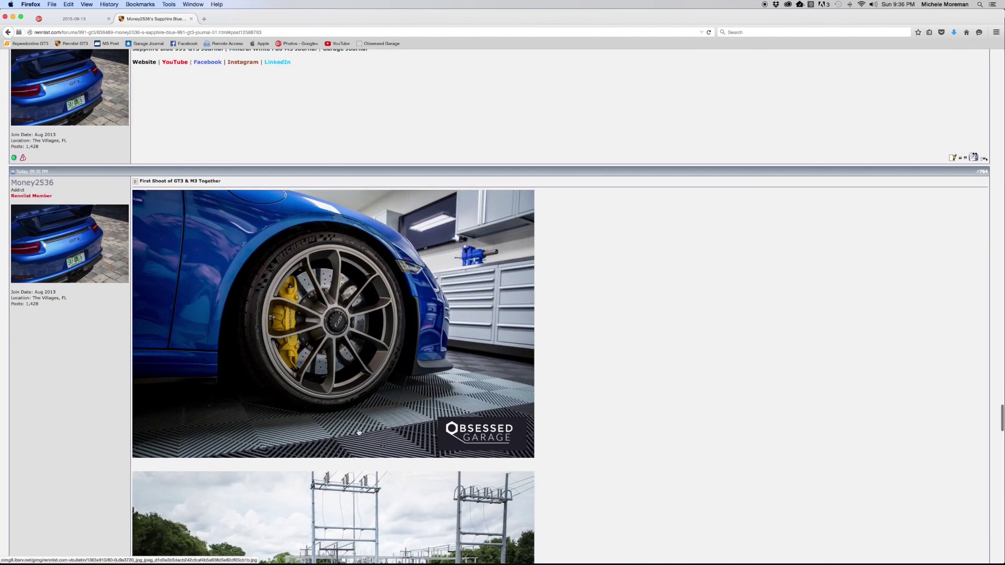
scroll(359, 432, down, 16)
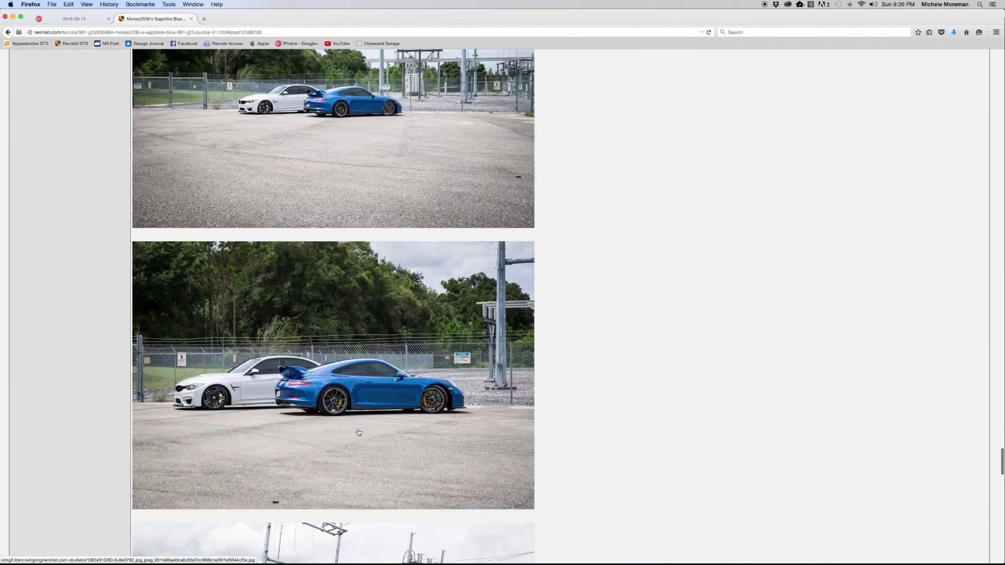
Go back to the reply page, return to the thread, and scroll to the end of post #764.
key(super+Left)
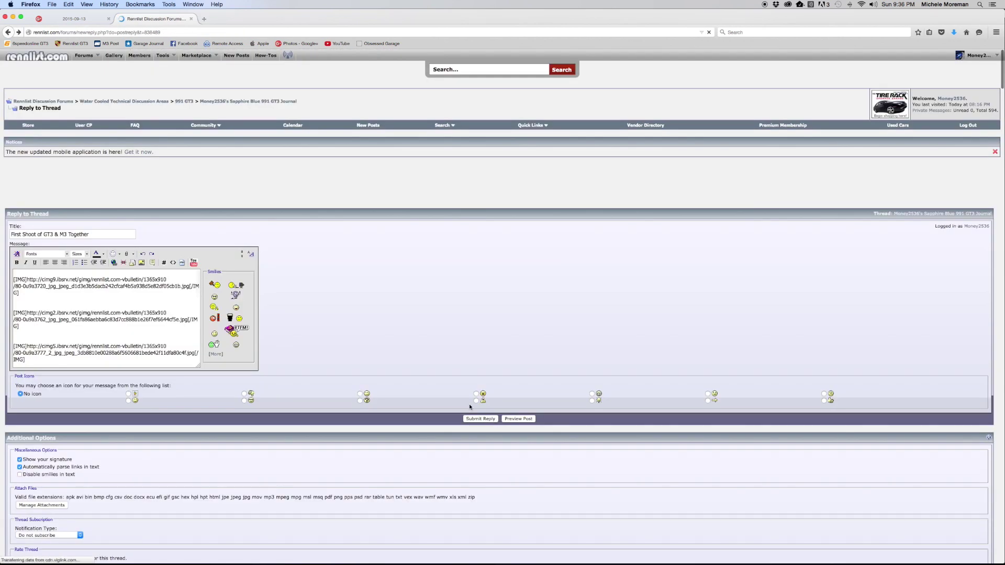
key(super+Right)
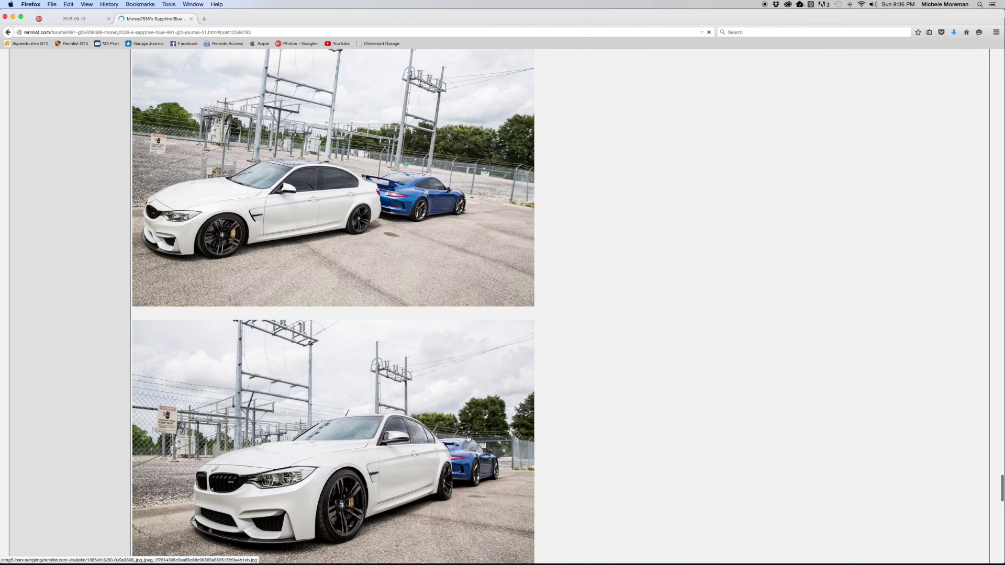
scroll(363, 386, down, 6)
scroll(462, 367, down, 5)
scroll(461, 367, down, 8)
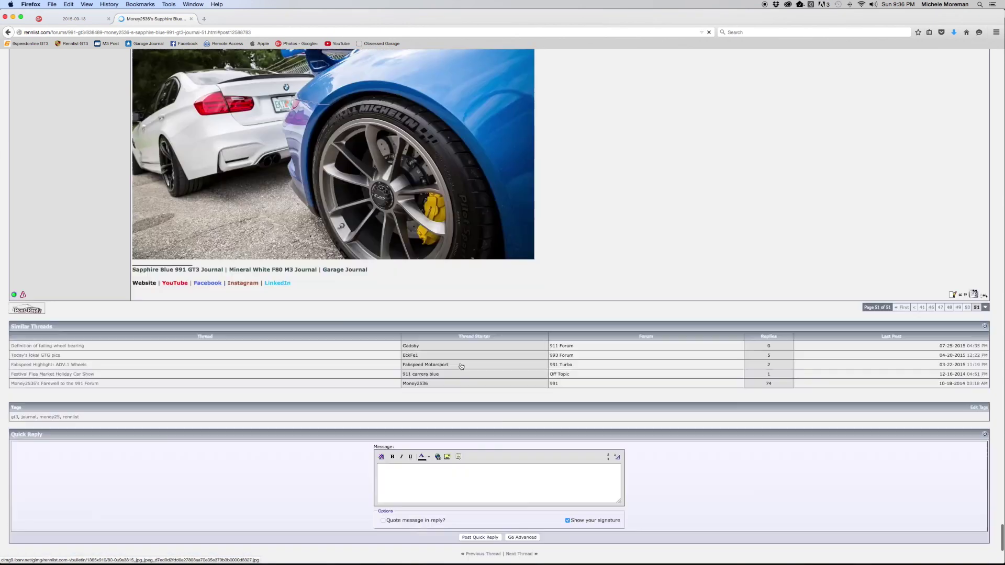
scroll(461, 367, up, 6)
scroll(738, 376, up, 1)
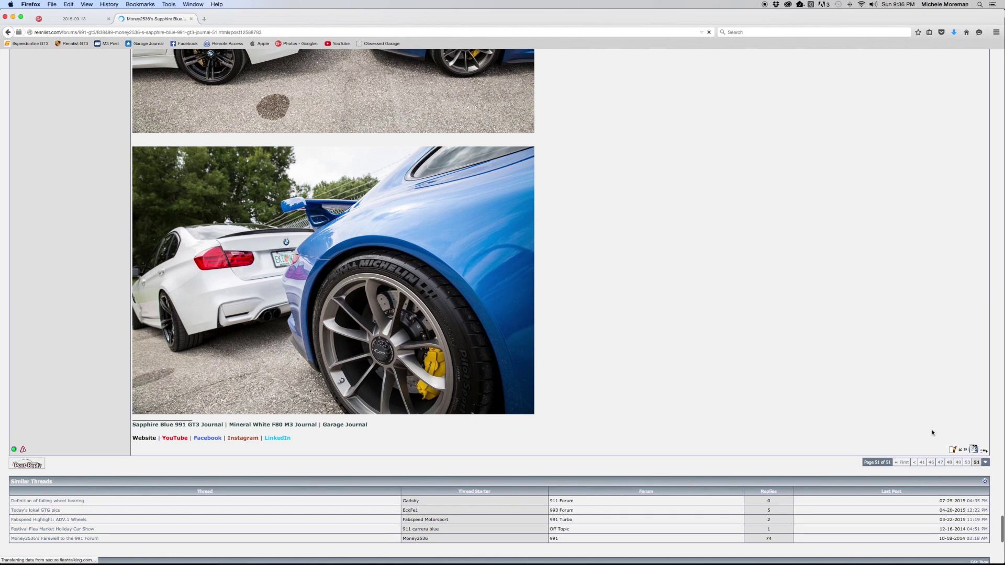
Copy all the [IMG] code from Rennlist post #764 and load the M3Post forum in a new tab.
click(953, 451)
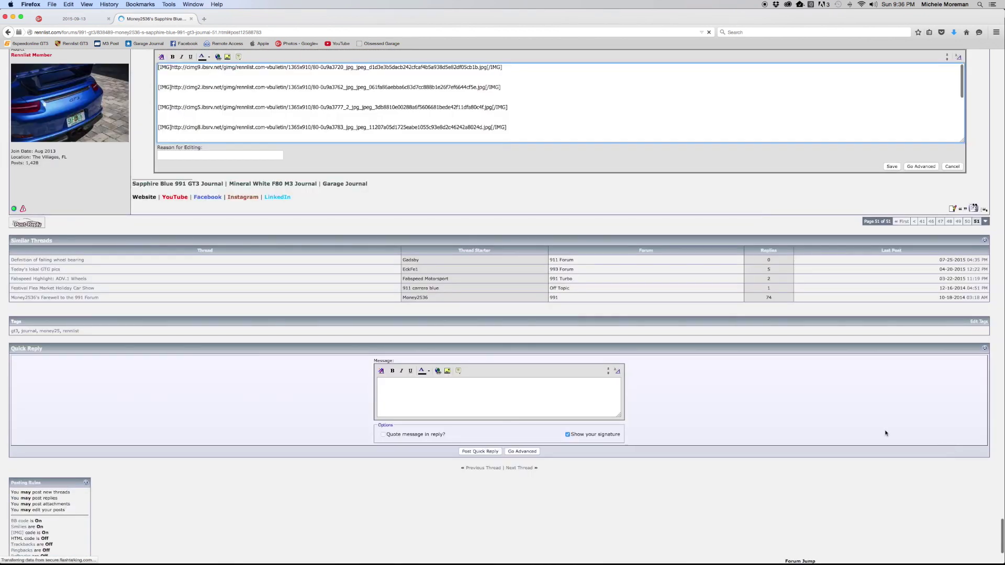
right_click(535, 91)
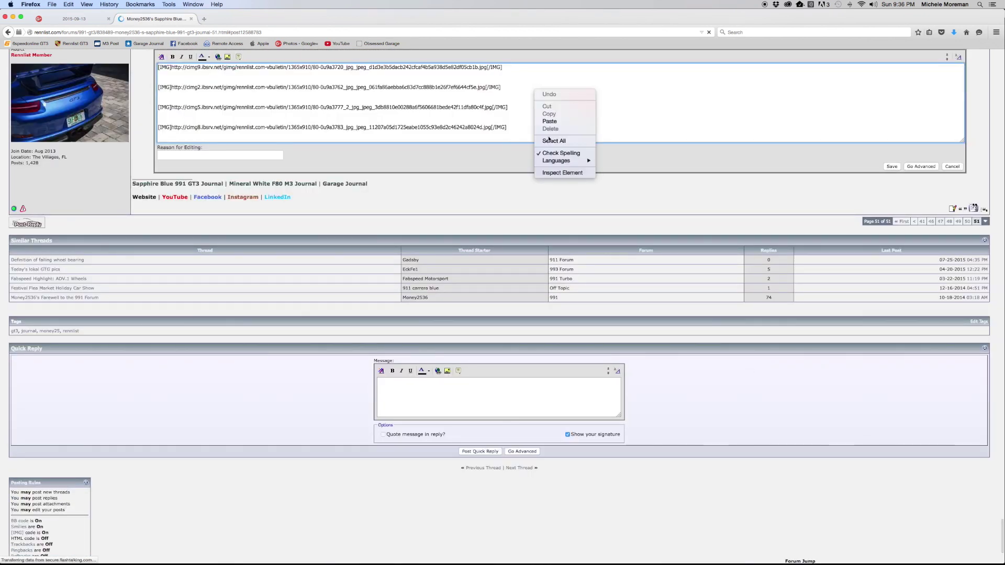
click(554, 141)
right_click(521, 104)
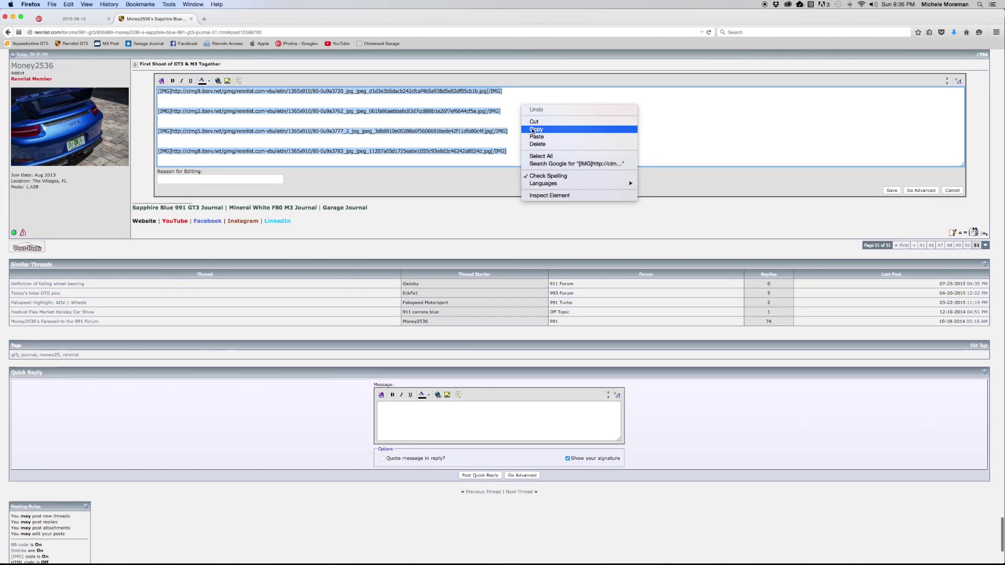
click(534, 130)
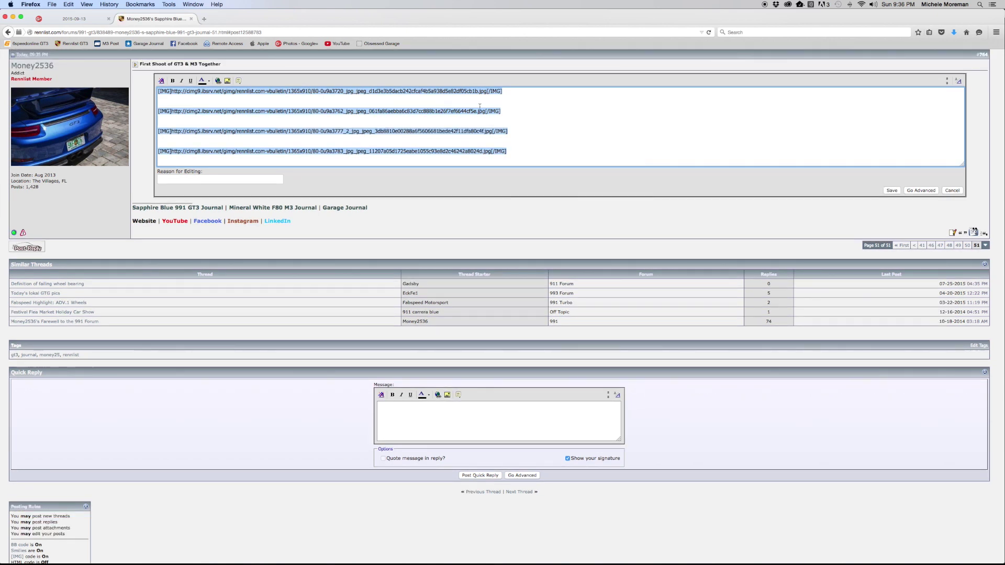
click(203, 20)
click(107, 43)
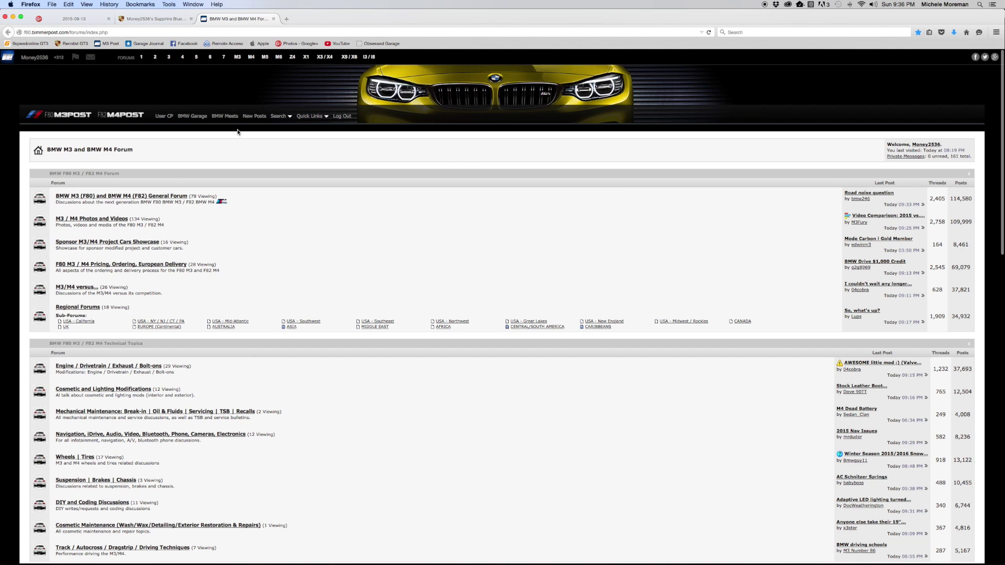
Search the M3Post forums for the Mineral White F80 M3 Journal using the saved search term.
click(288, 118)
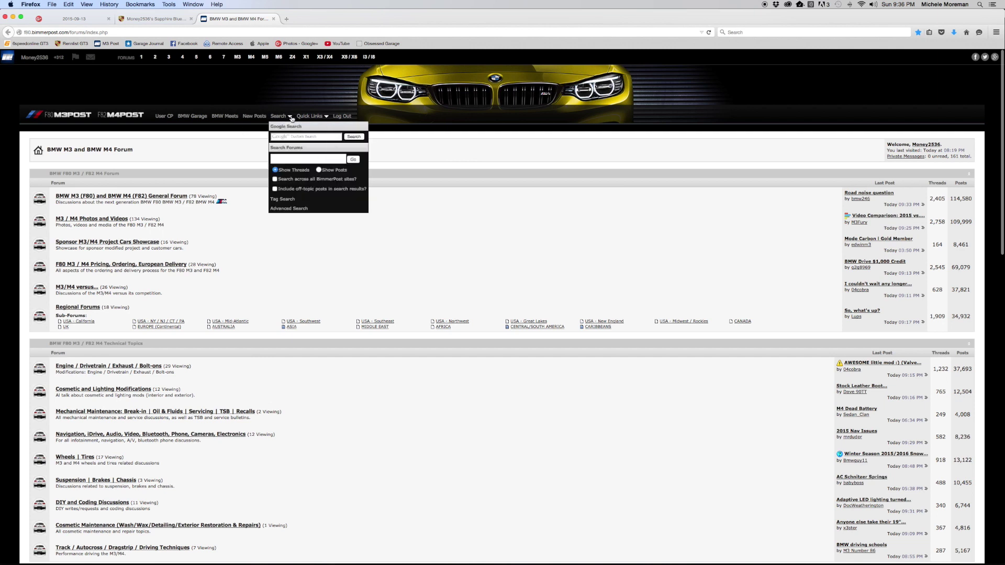
click(287, 161)
text(mon)
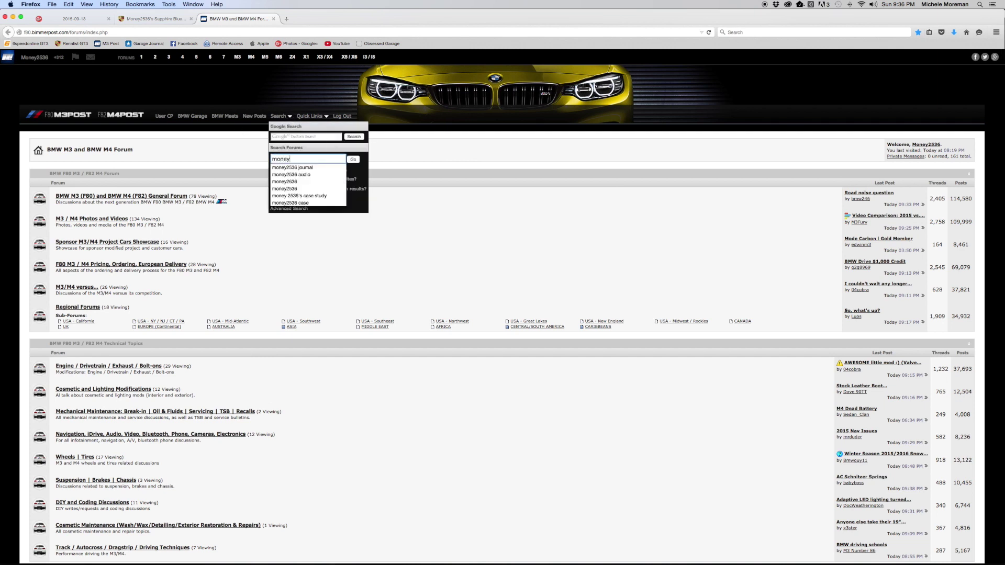
text(ey)
key(Down)
key(Return)
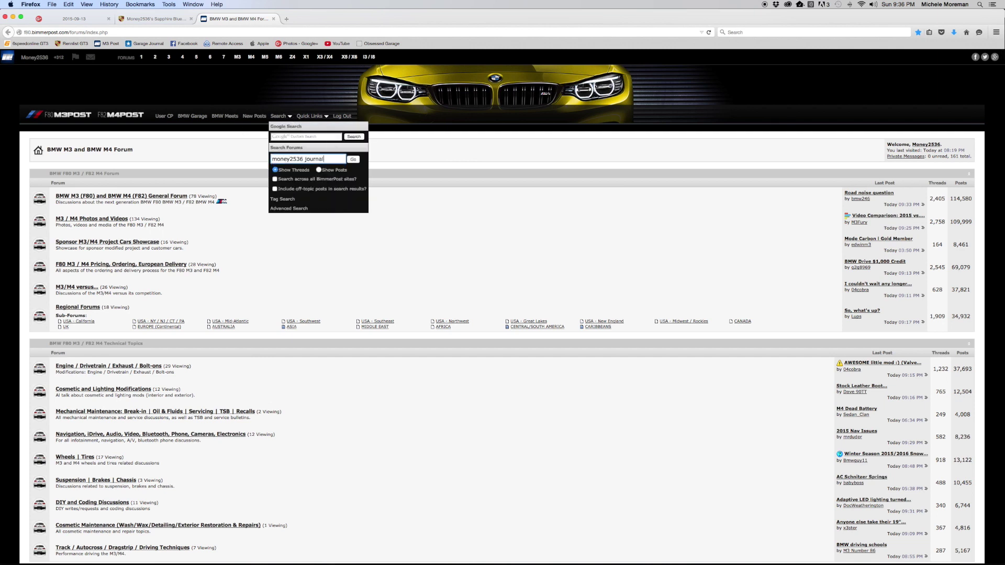
click(352, 160)
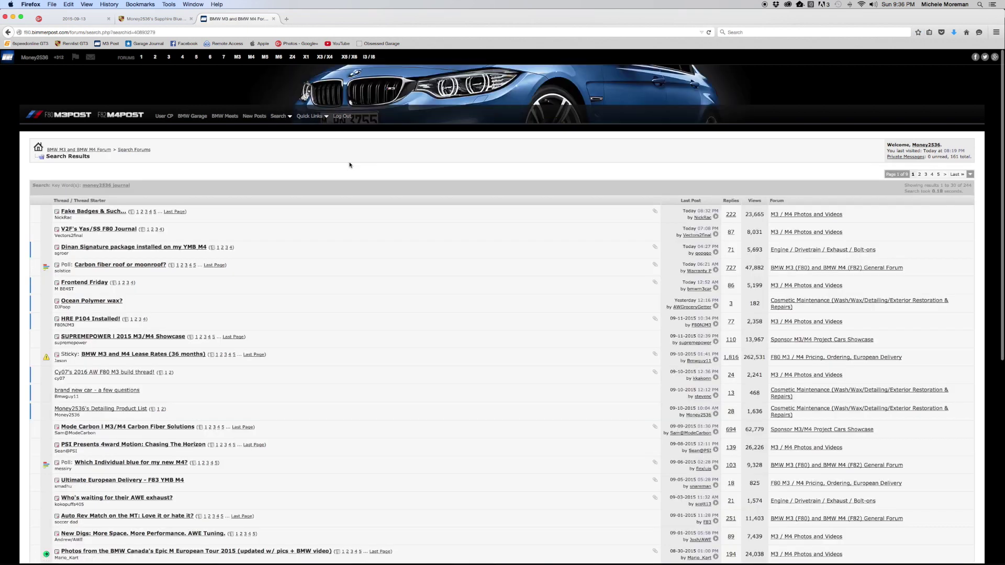
Open the journal's last page and bring up the full Go Advanced reply editor.
mouse_move(238, 275)
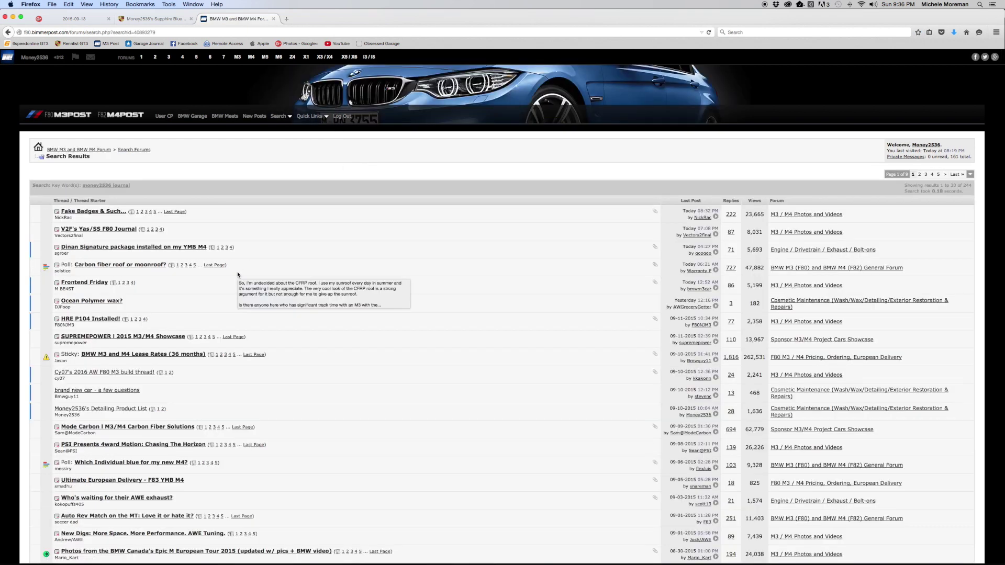
scroll(257, 371, down, 5)
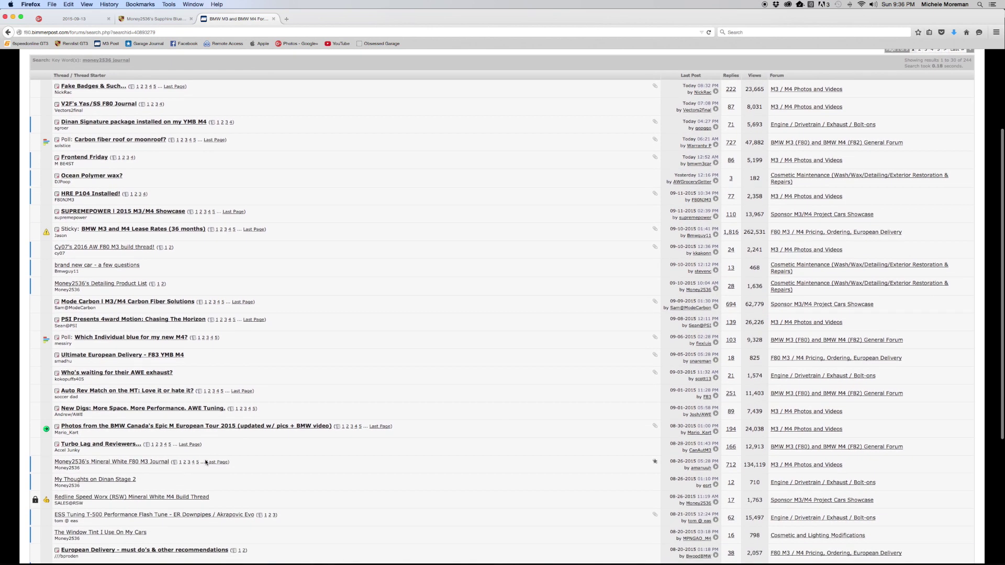
click(208, 462)
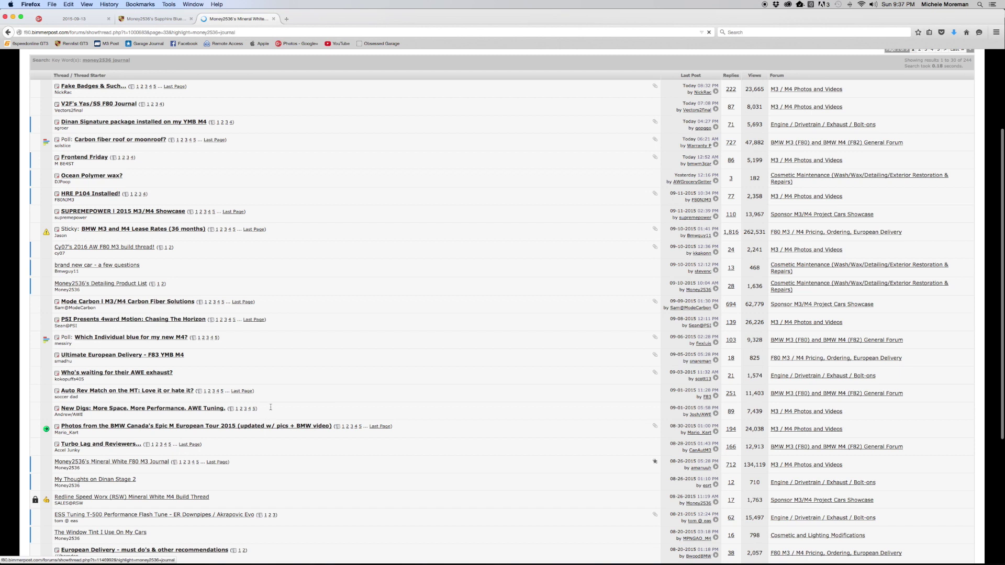
scroll(463, 344, down, 20)
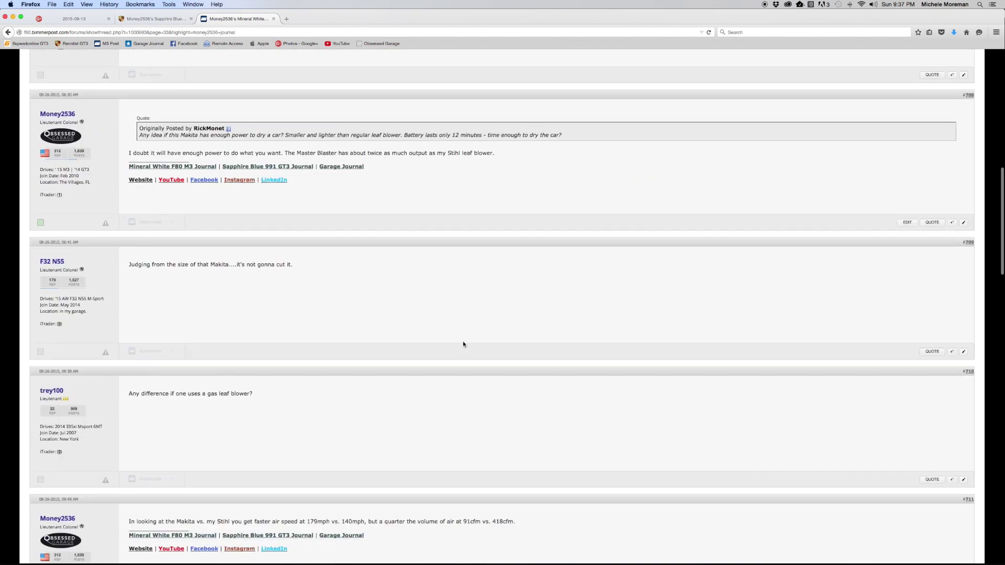
scroll(463, 344, down, 15)
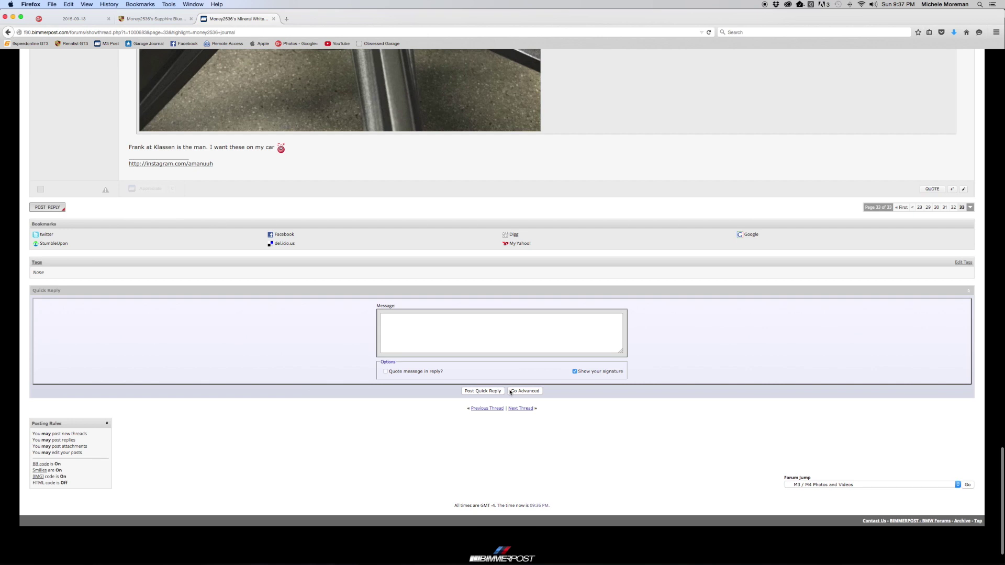
click(511, 392)
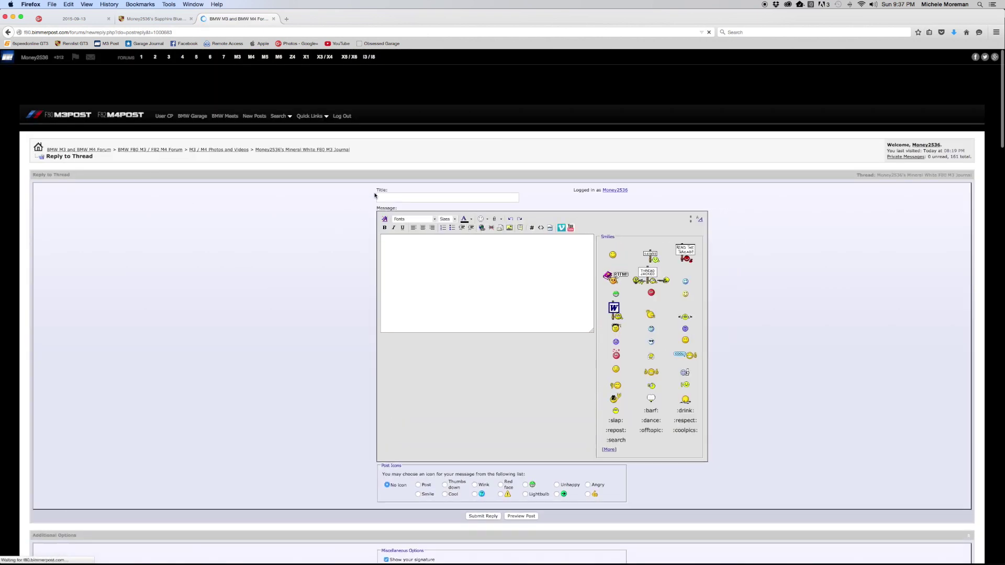
Title the M3Post reply 'First Shoot of GT3 & M3 Together' and paste the copied [IMG] photo links.
click(397, 200)
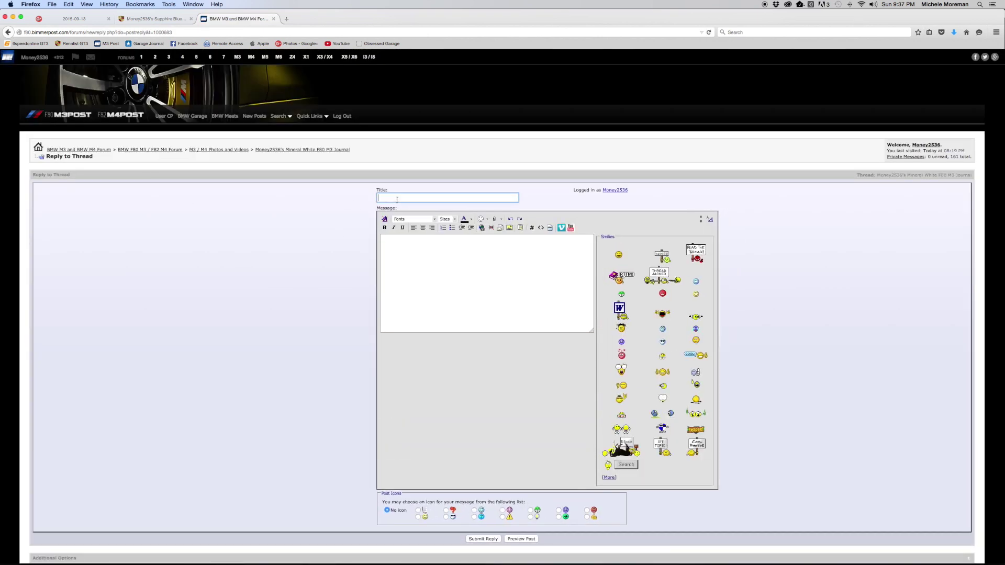
text(F)
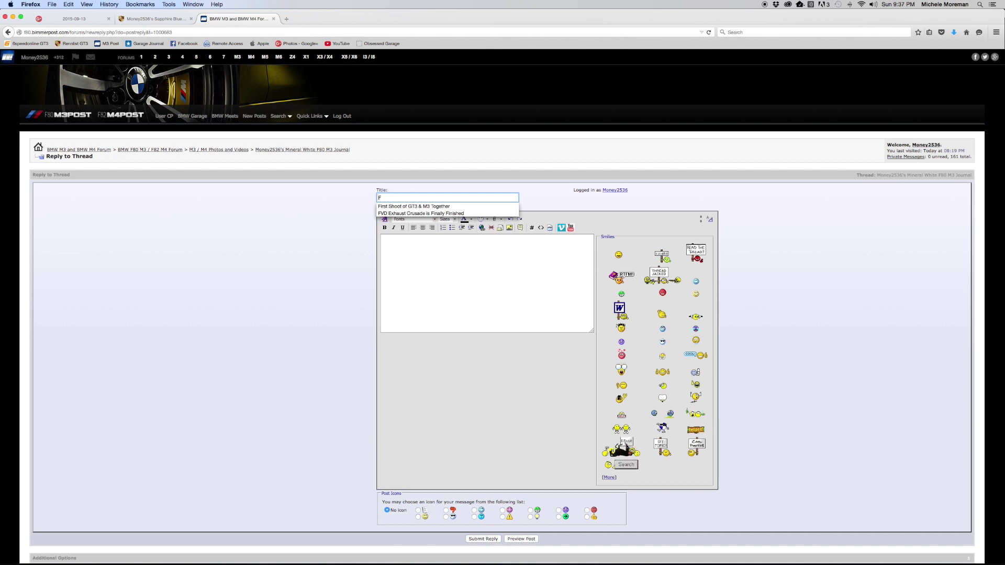
click(396, 207)
click(399, 252)
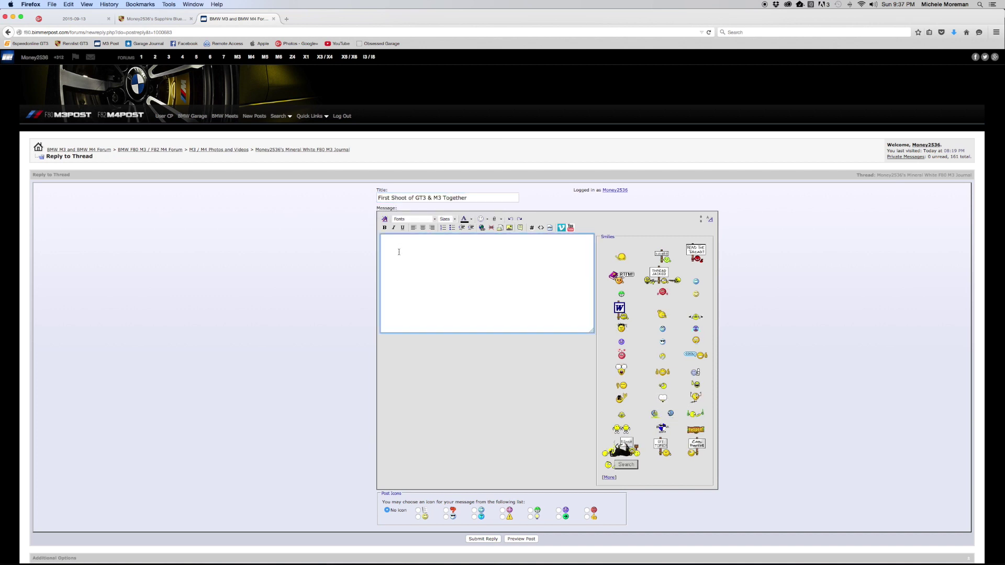
key(super+v)
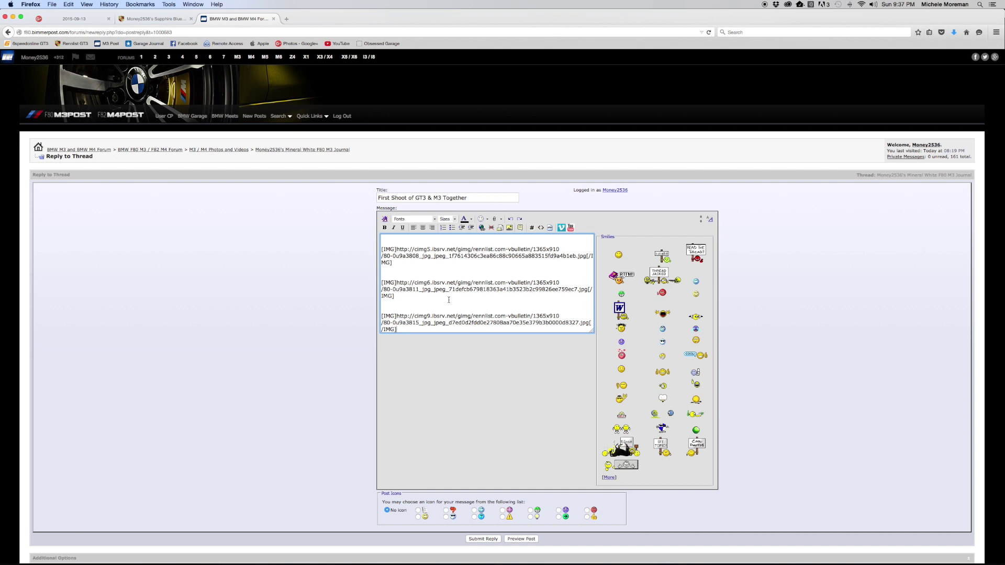
scroll(453, 297, up, 5)
scroll(453, 298, up, 5)
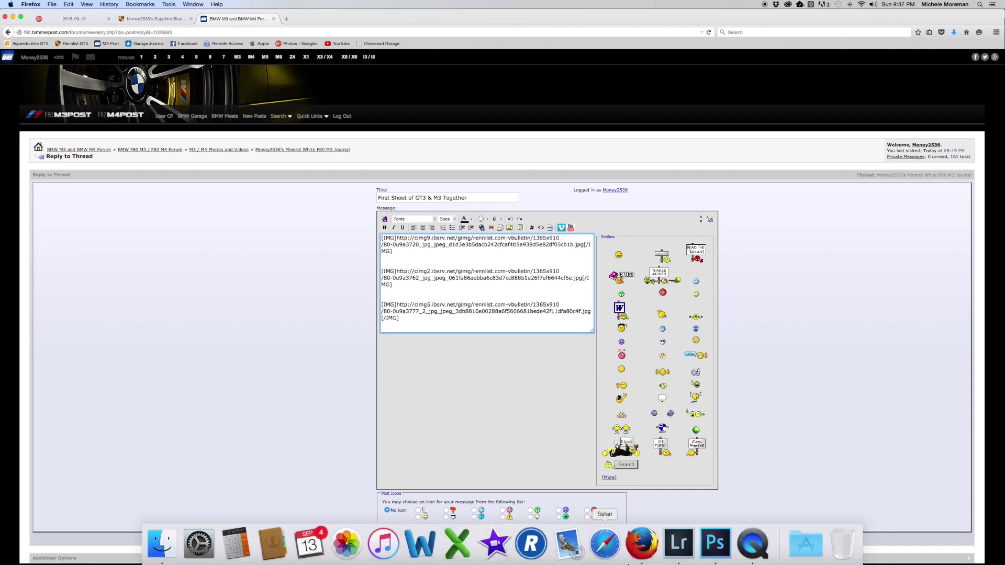
click(670, 553)
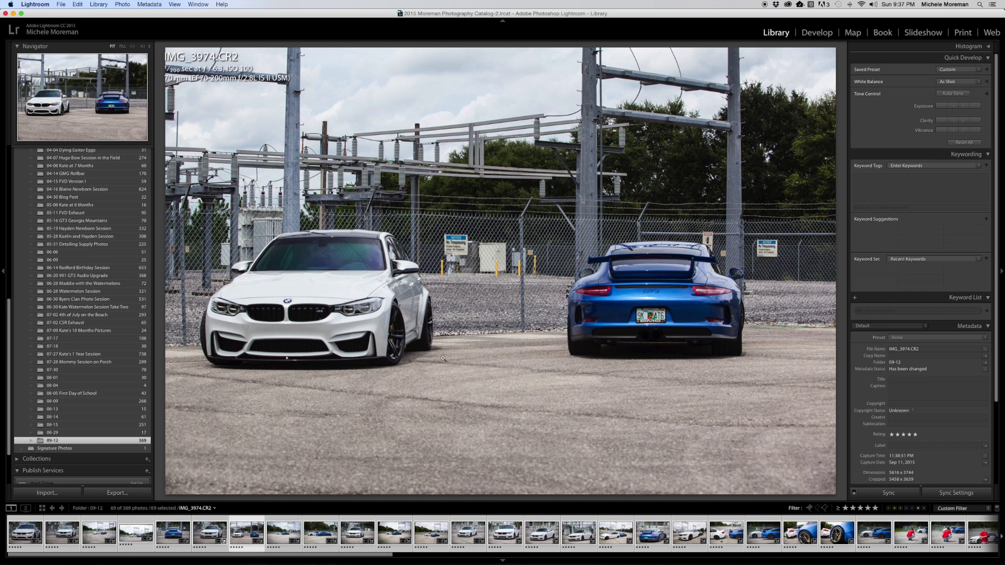
mouse_move(498, 563)
mouse_move(458, 563)
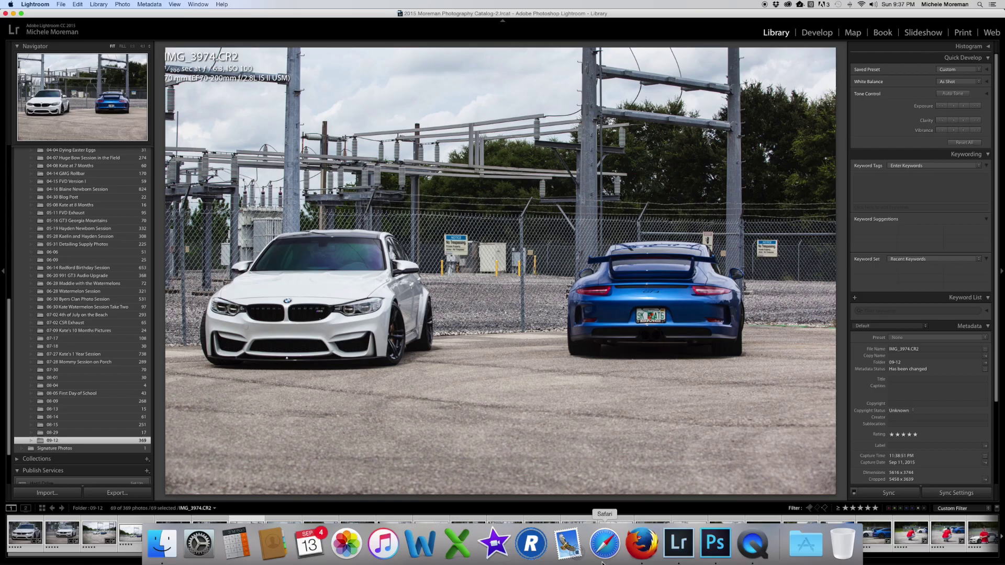
click(642, 545)
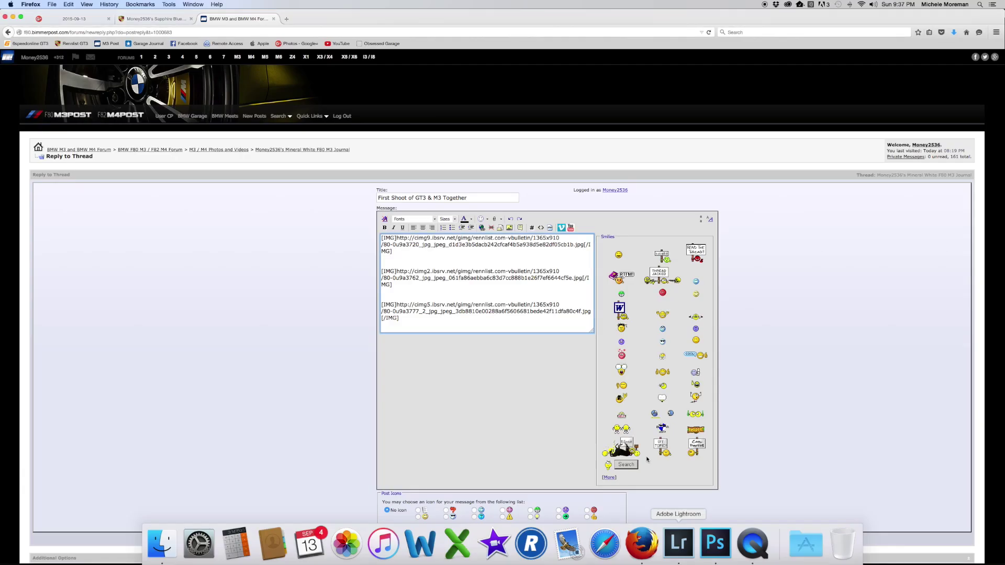
Glance at the GT3 and M3 photo on Google+, then return to the Rennlist post being edited.
click(73, 18)
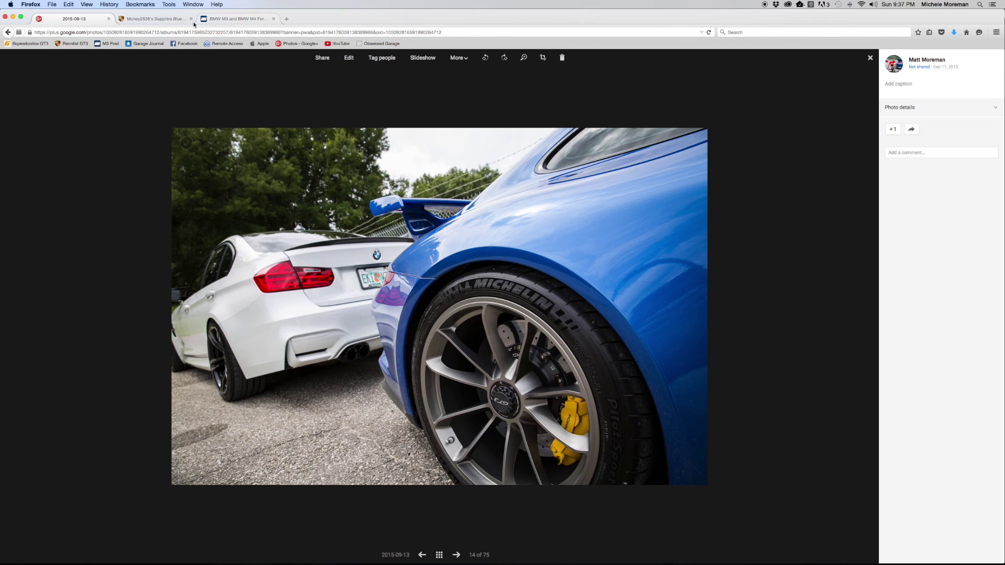
click(156, 19)
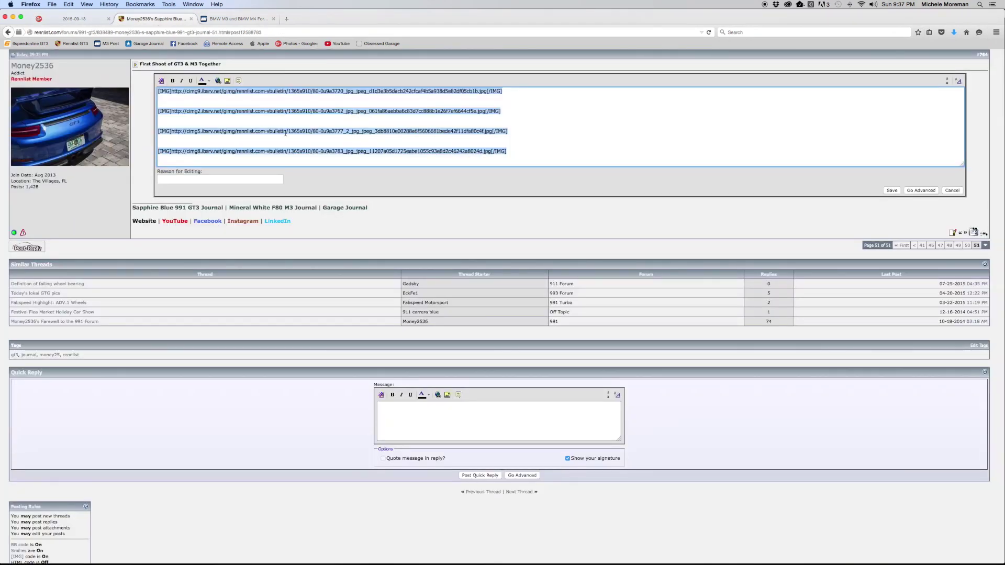
click(515, 154)
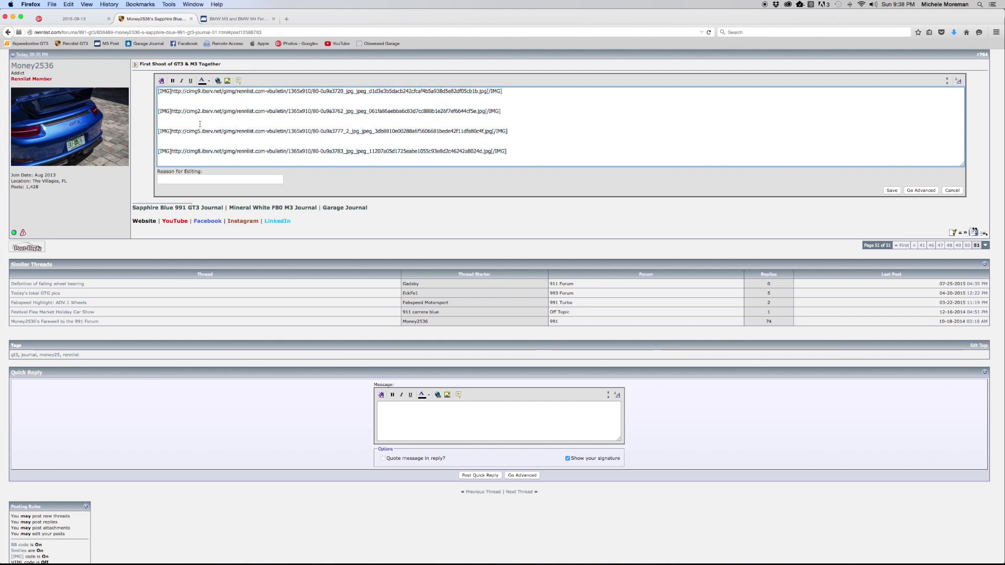
Scroll through the four [IMG] photo lines in post #764's edit box.
scroll(501, 134, down, 10)
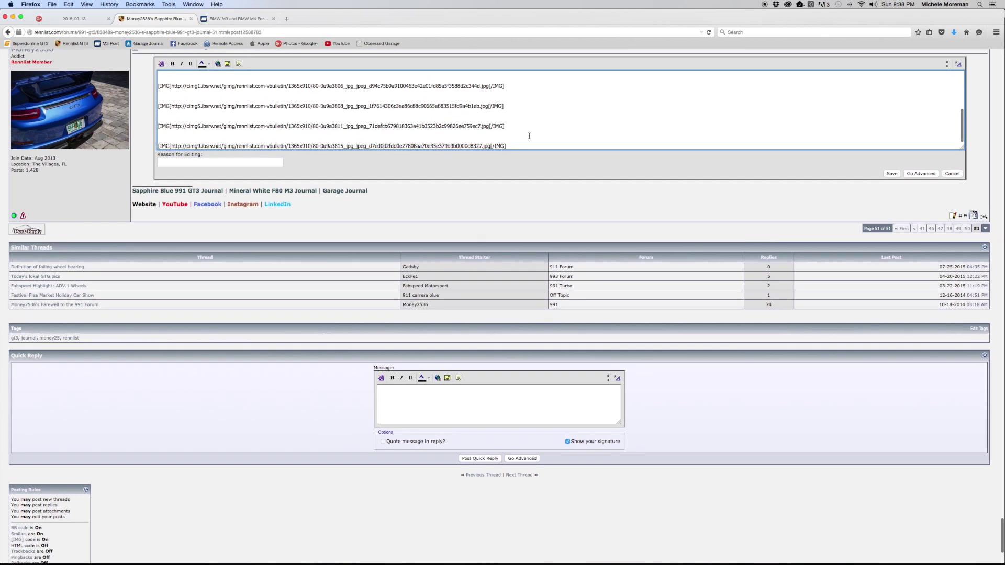
scroll(523, 138, up, 5)
scroll(532, 235, up, 2)
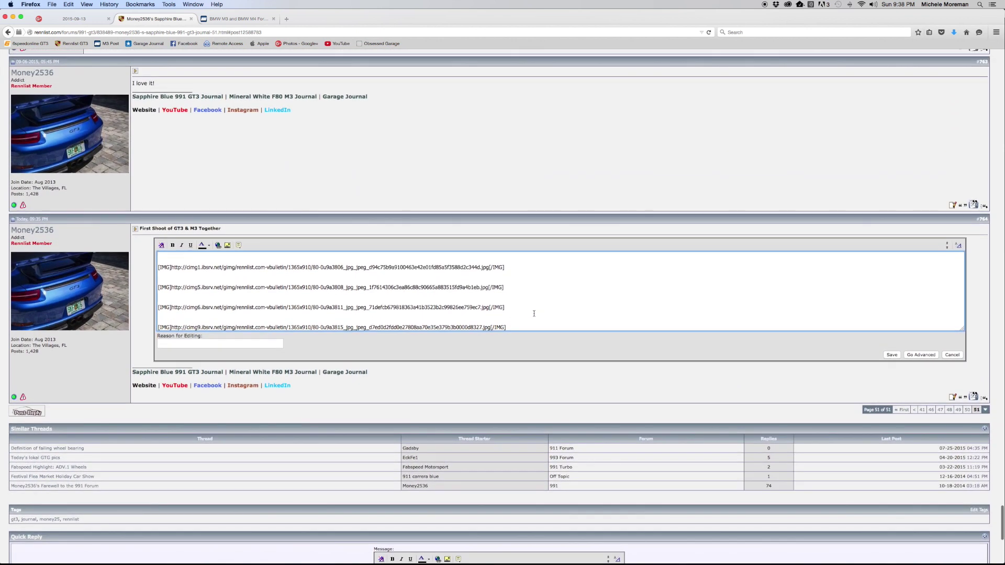
scroll(534, 314, up, 5)
scroll(534, 314, up, 1)
scroll(534, 314, down, 1)
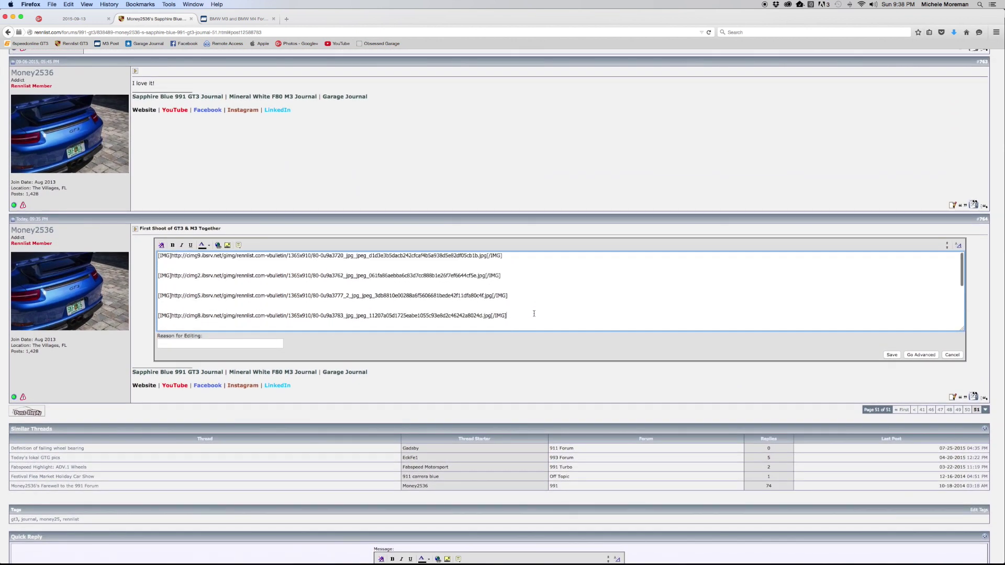
scroll(533, 313, up, 1)
scroll(534, 313, down, 1)
scroll(343, 338, up, 1)
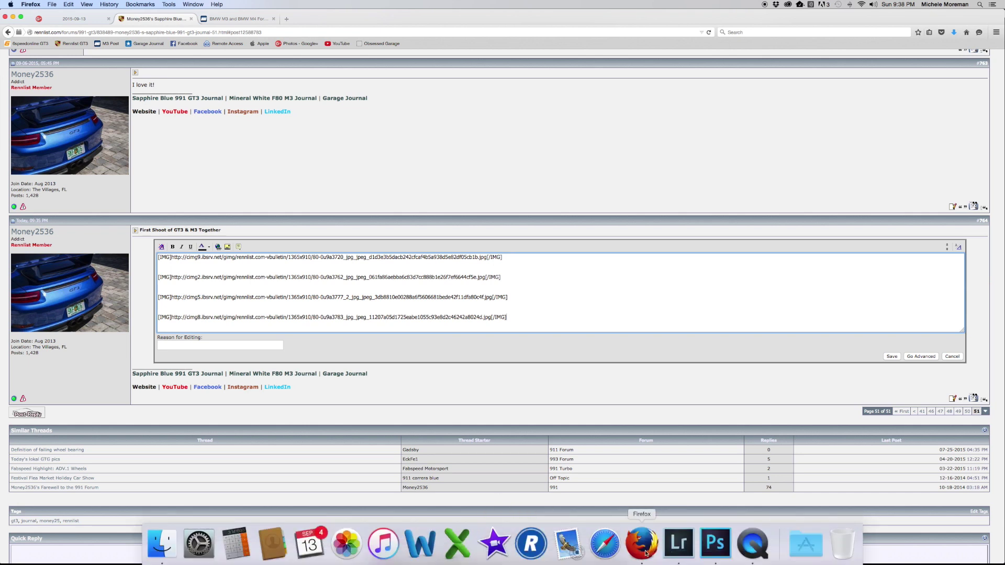
click(679, 544)
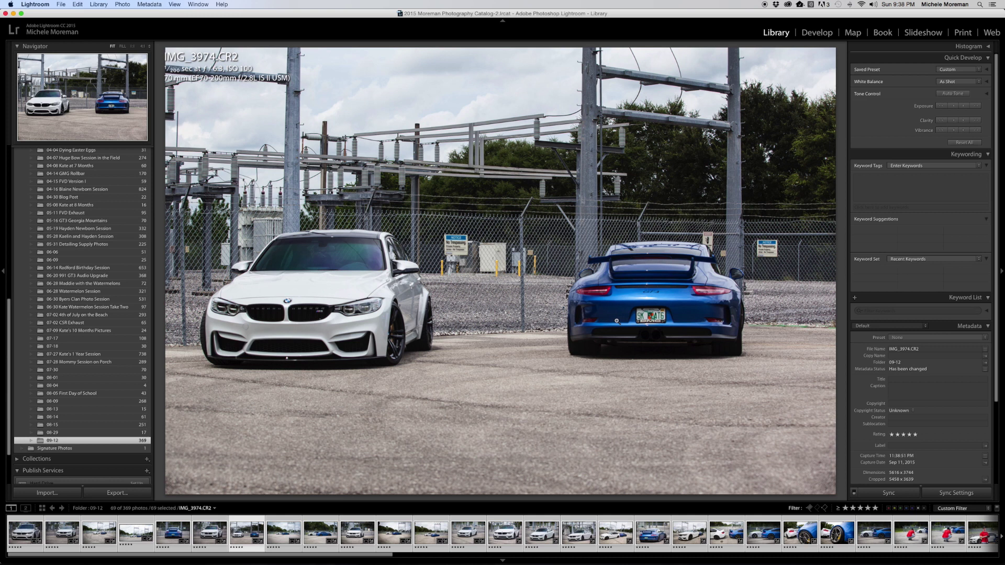
mouse_move(608, 563)
click(641, 560)
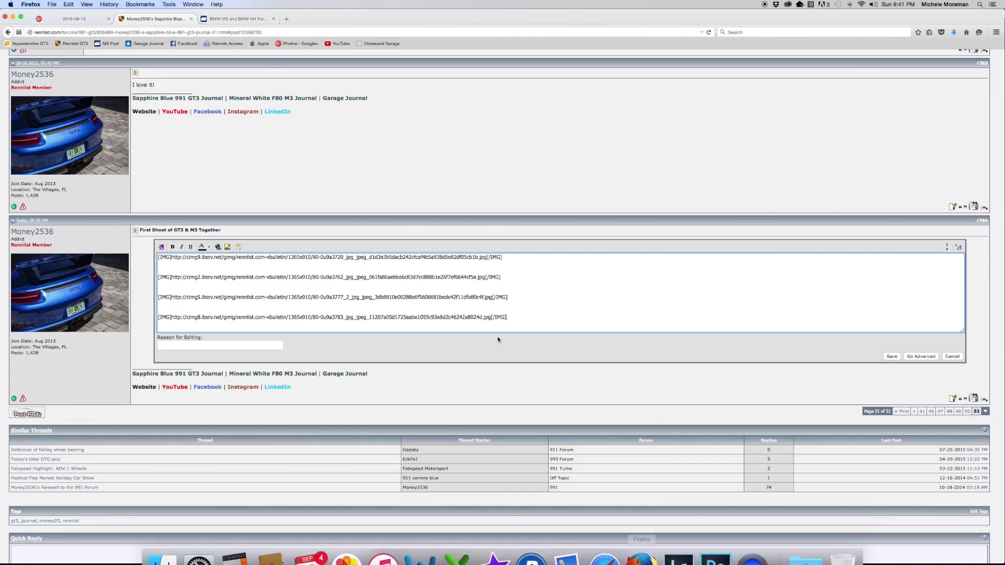
click(287, 19)
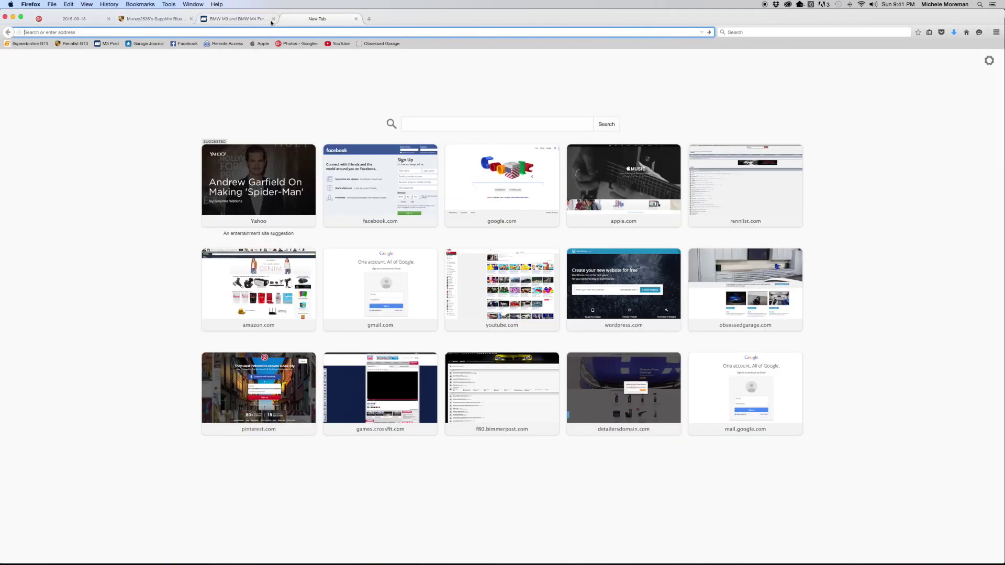
click(373, 44)
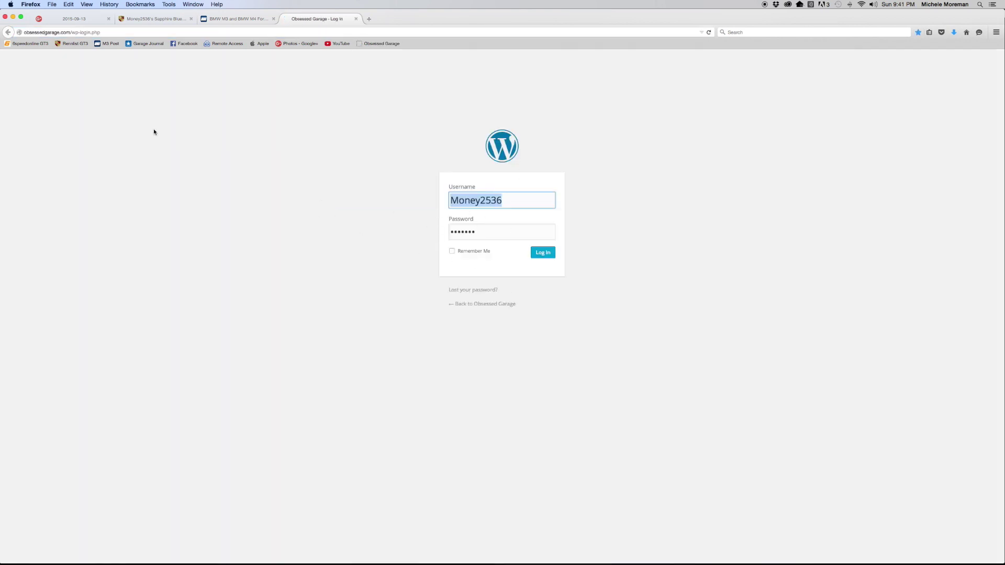
click(356, 19)
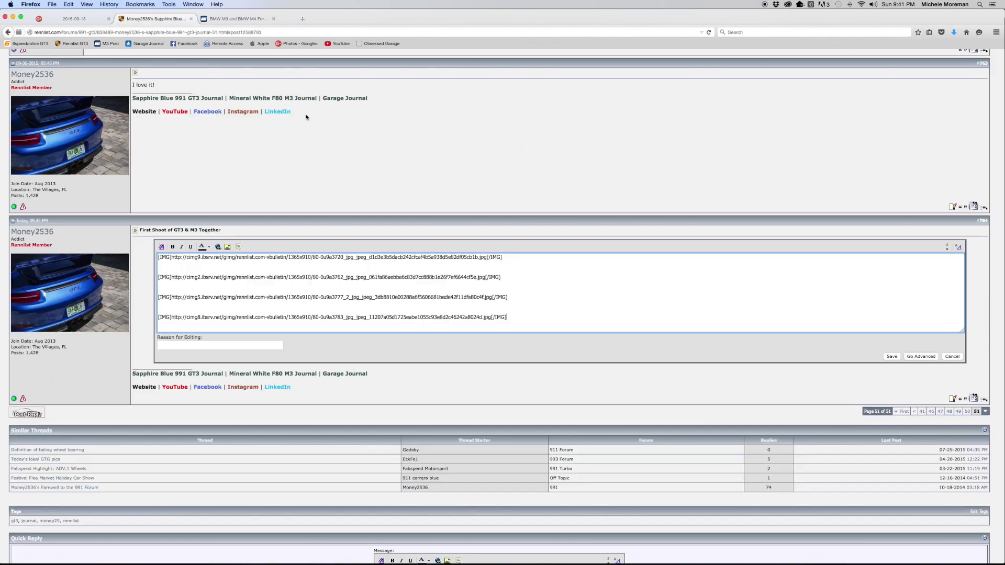